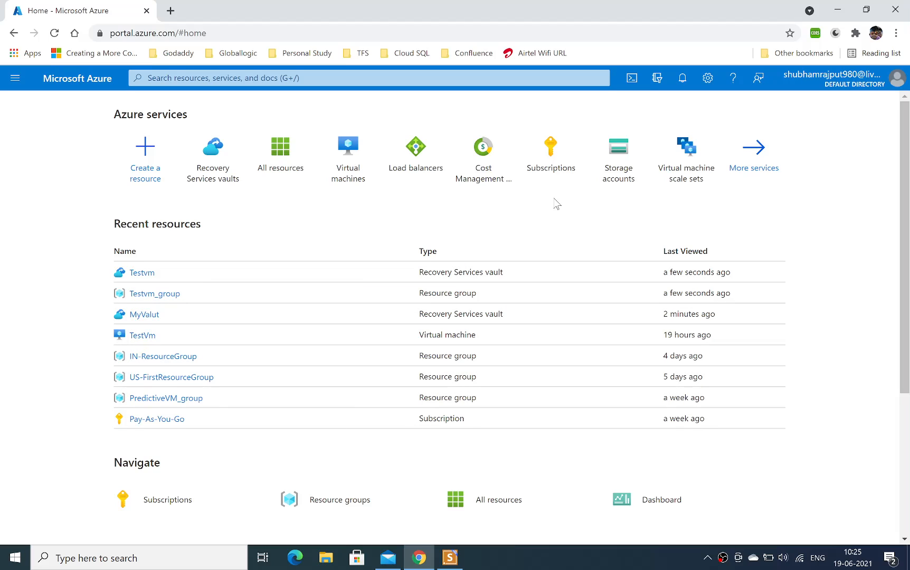
Search the portal for "rec" and open the Recovery Services vaults service.
{"action": "left_click", "coordinate": [316, 78]}
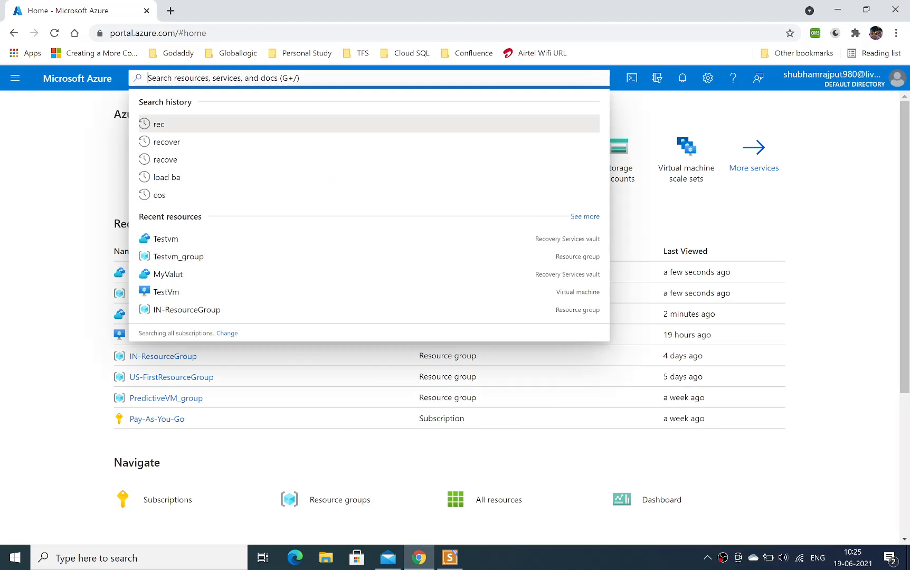
{"action": "type", "text": "rec"}
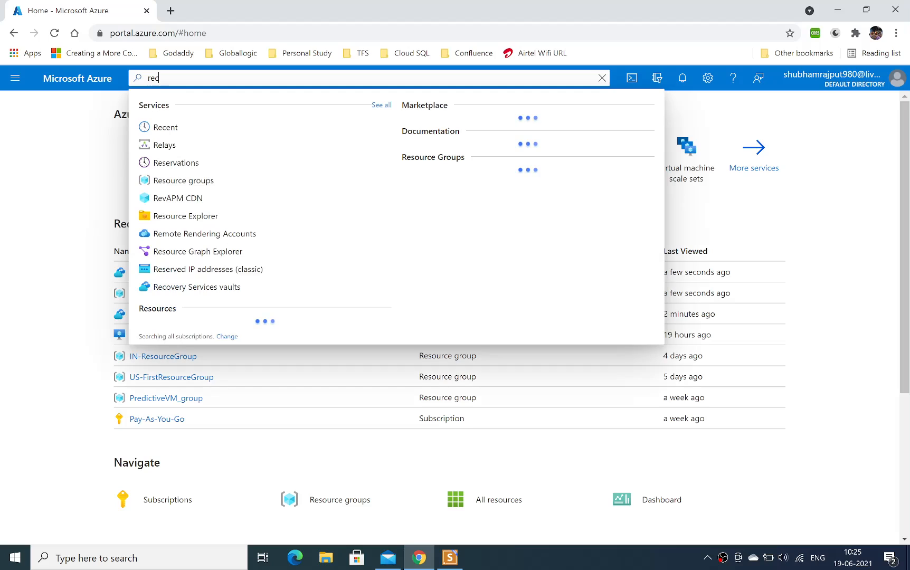
{"action": "left_click", "coordinate": [168, 149]}
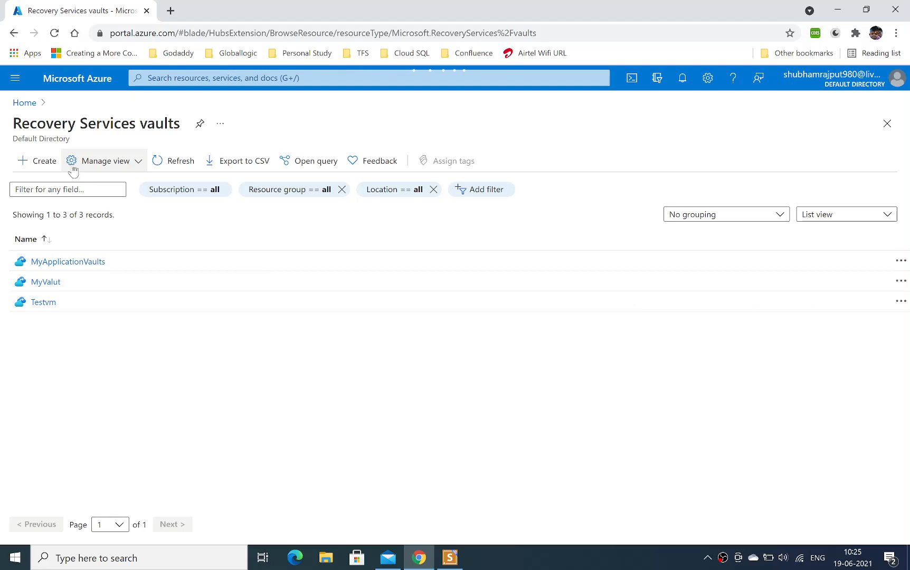
Create a Recovery Services vault named ApplicationVault in the Testvm_group resource group, under the Pay-As-You-Go subscription and East US region.
{"action": "left_click", "coordinate": [44, 166]}
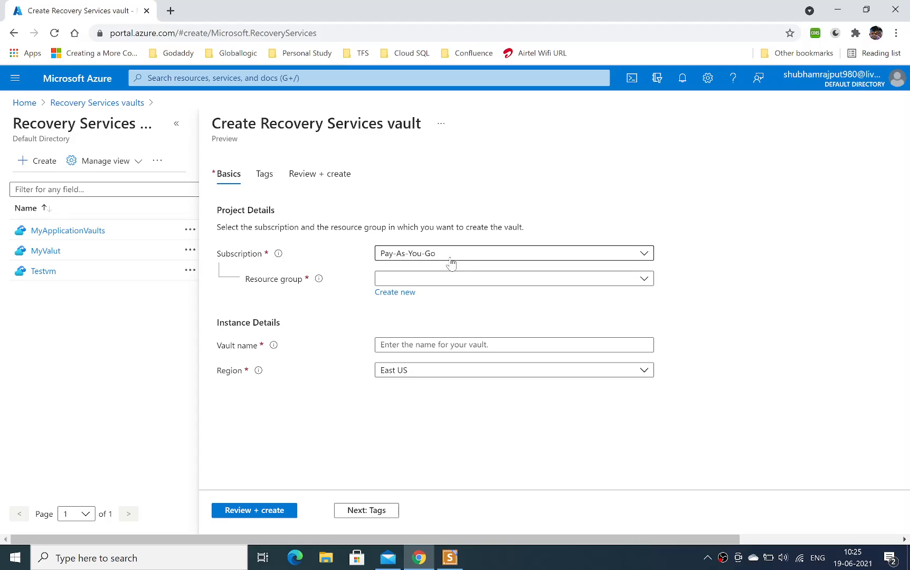
{"action": "left_click", "coordinate": [444, 282]}
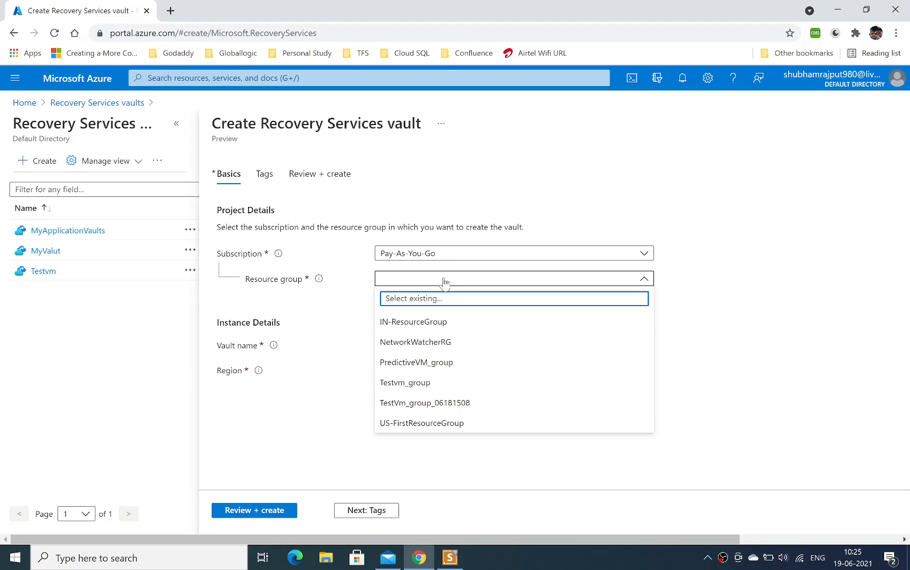
{"action": "left_click", "coordinate": [425, 386]}
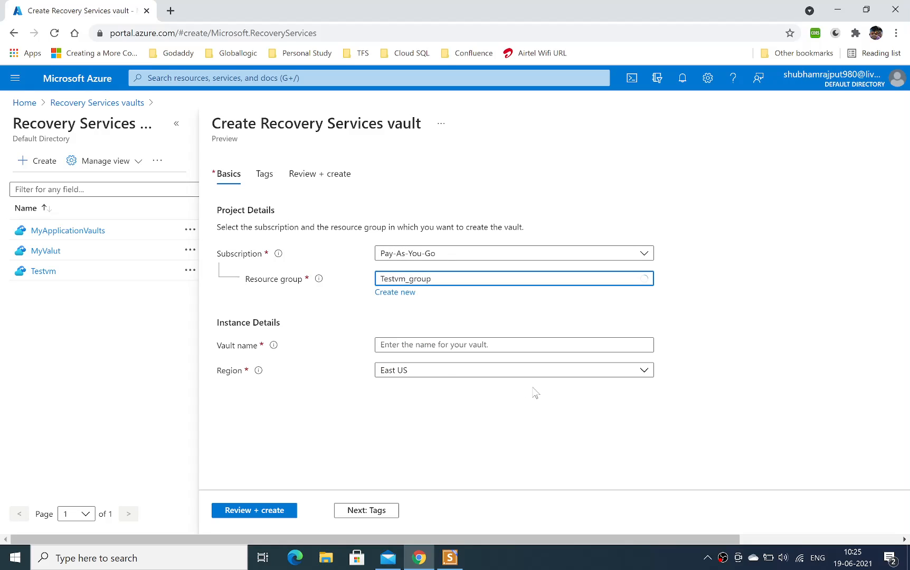
{"action": "left_click", "coordinate": [477, 345]}
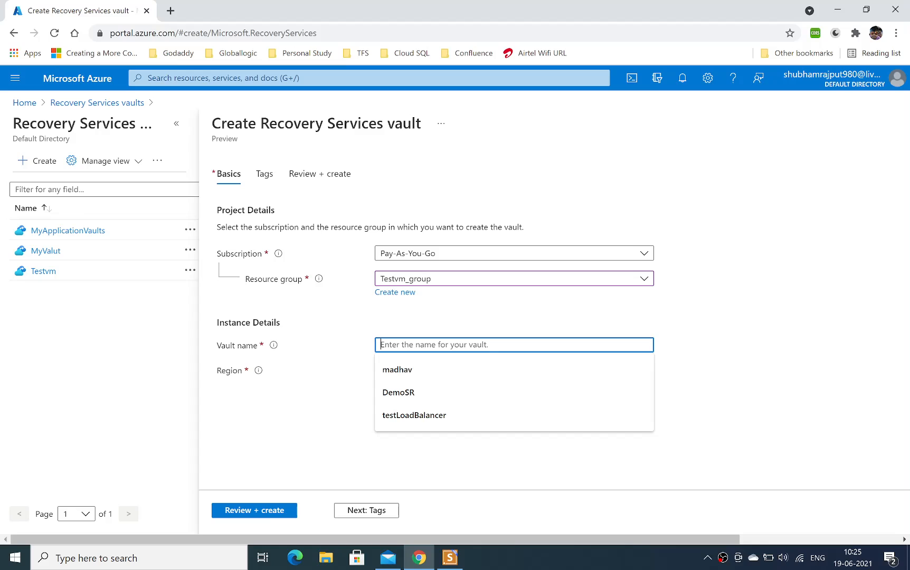
{"action": "type", "text": "ApplicationVault"}
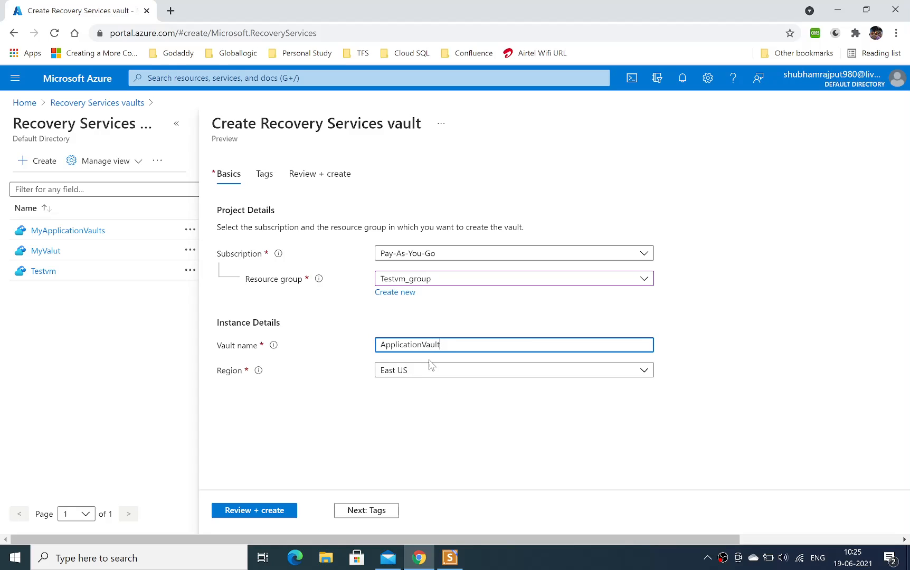
{"action": "left_click", "coordinate": [264, 509]}
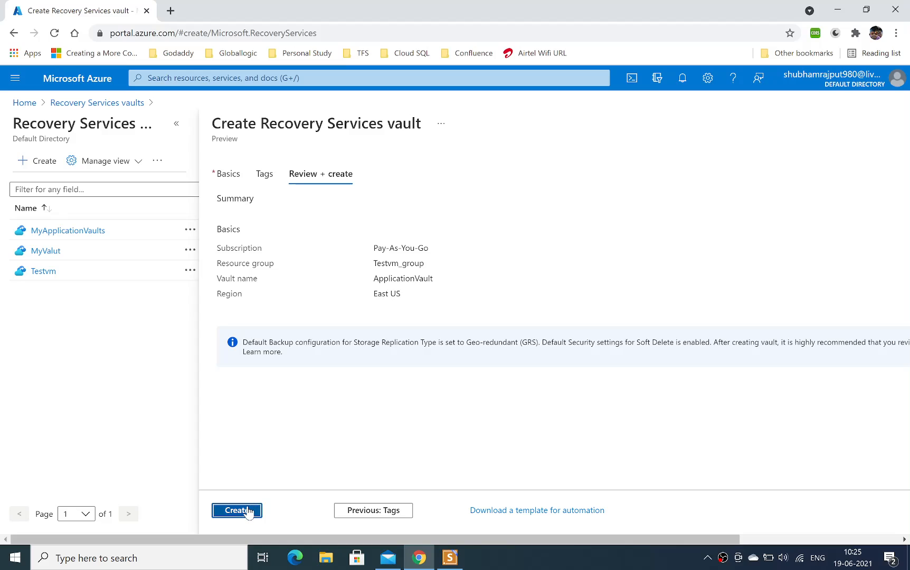
{"action": "left_click", "coordinate": [248, 511]}
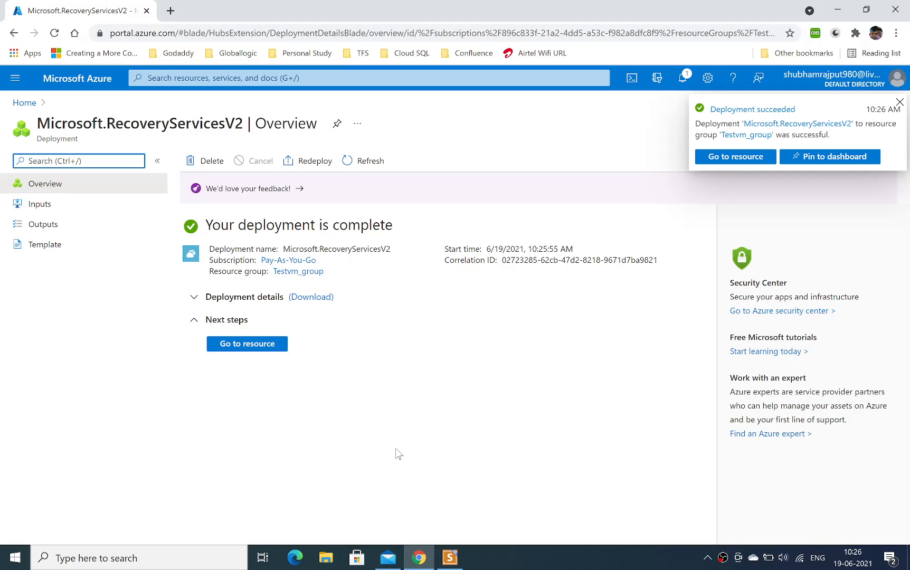
Return to the Recovery Services vaults list, refresh it, and open ApplicationVault with the vault list collapsed.
{"action": "left_click", "coordinate": [89, 369]}
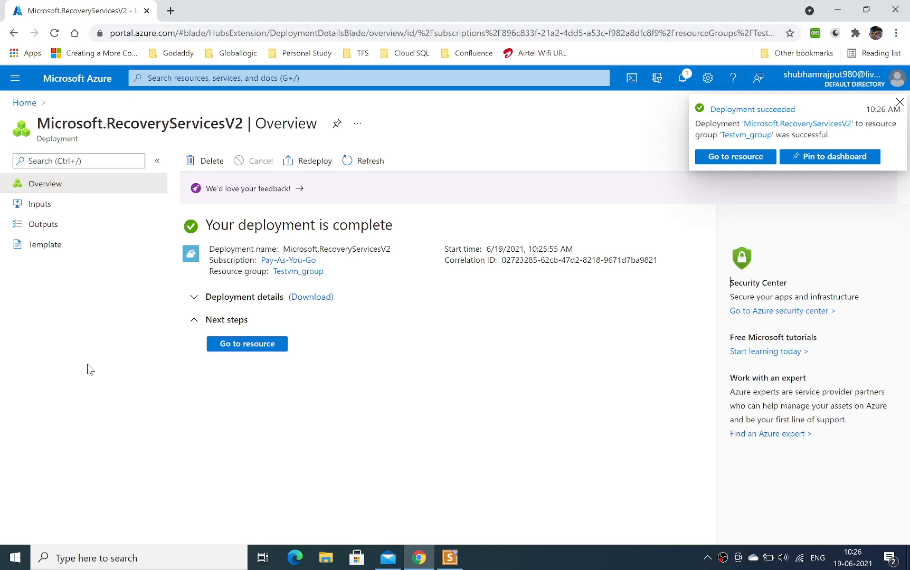
{"action": "left_click", "coordinate": [82, 83]}
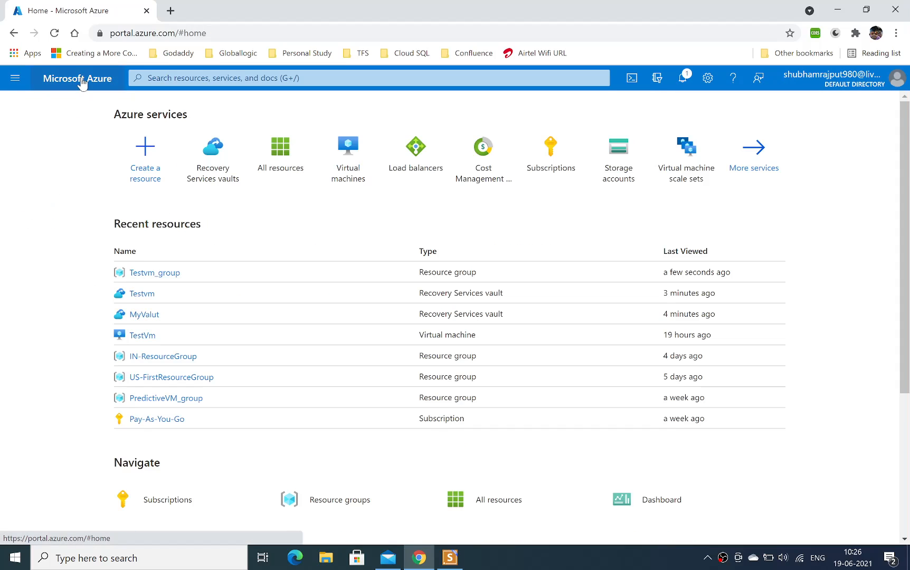
{"action": "left_click", "coordinate": [227, 144]}
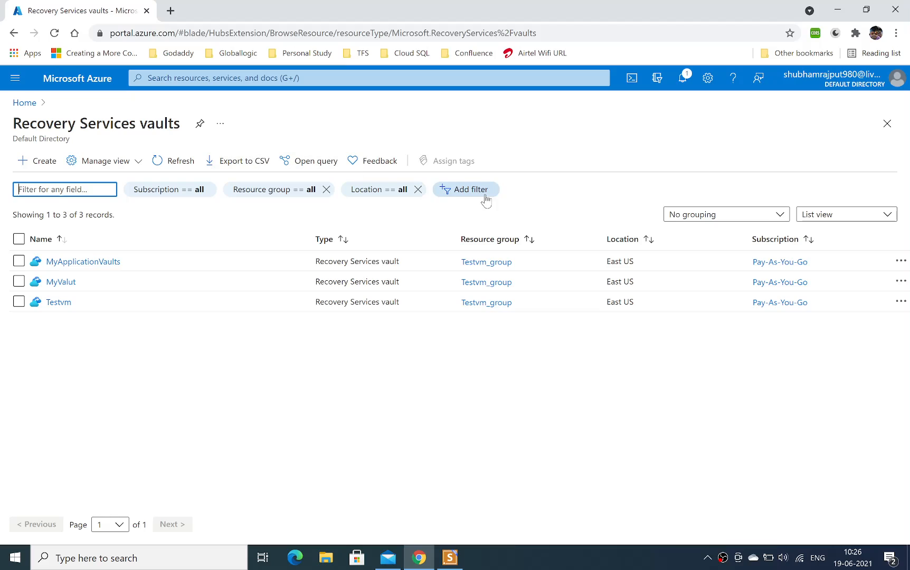
{"action": "left_click", "coordinate": [178, 163]}
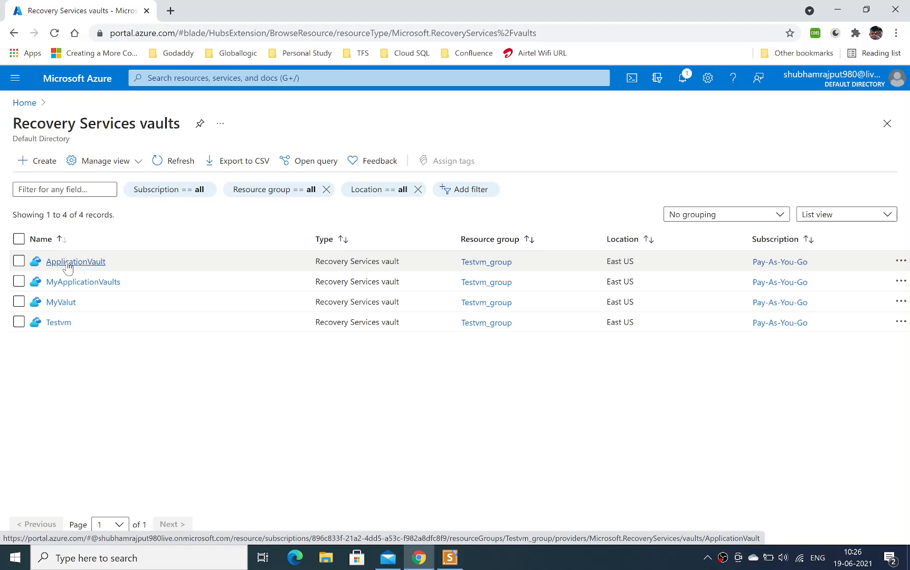
{"action": "left_click", "coordinate": [67, 264]}
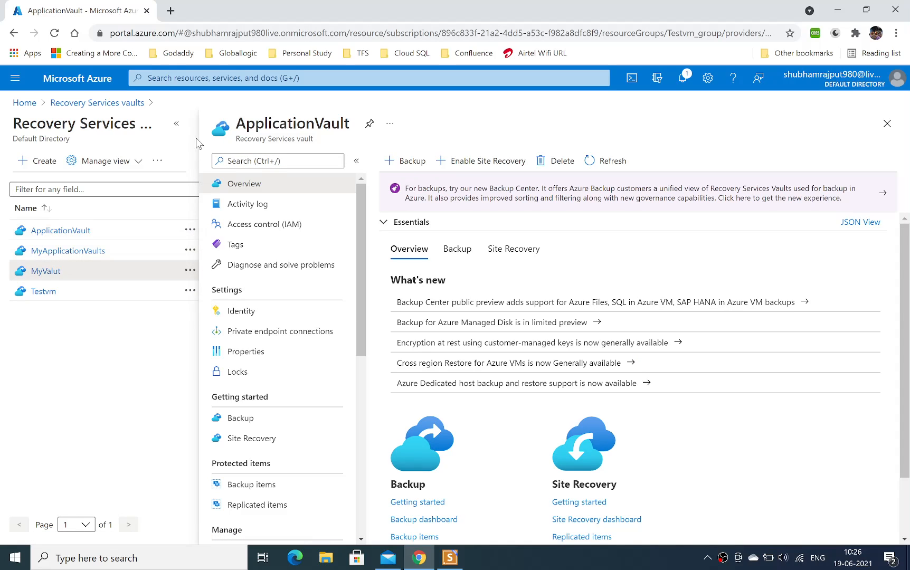
{"action": "left_click", "coordinate": [178, 126]}
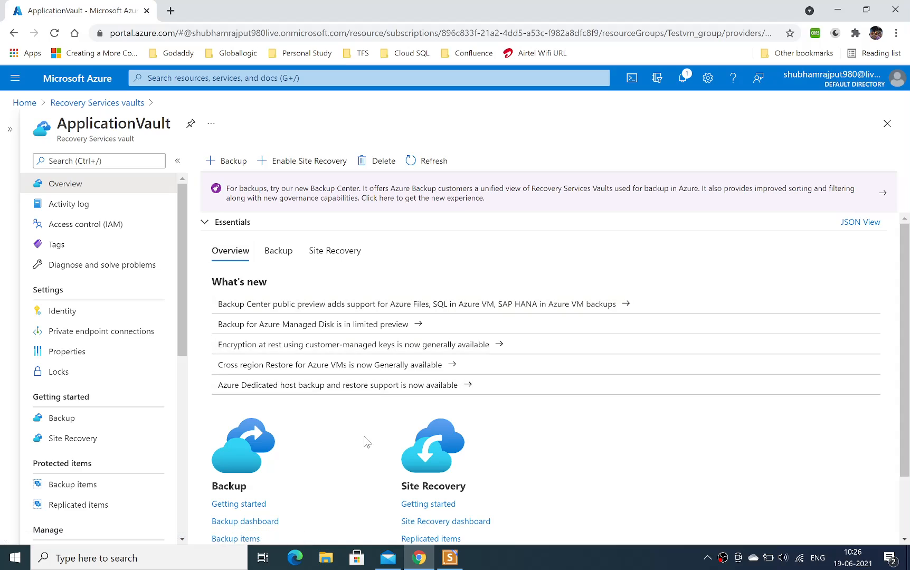
Look through ApplicationVault's Backup, Access control (IAM), Diagnose and solve problems, Private endpoint connections, Properties and Locks pages.
{"action": "scroll", "coordinate": [896, 250], "scroll_direction": "down", "scroll_amount": 1}
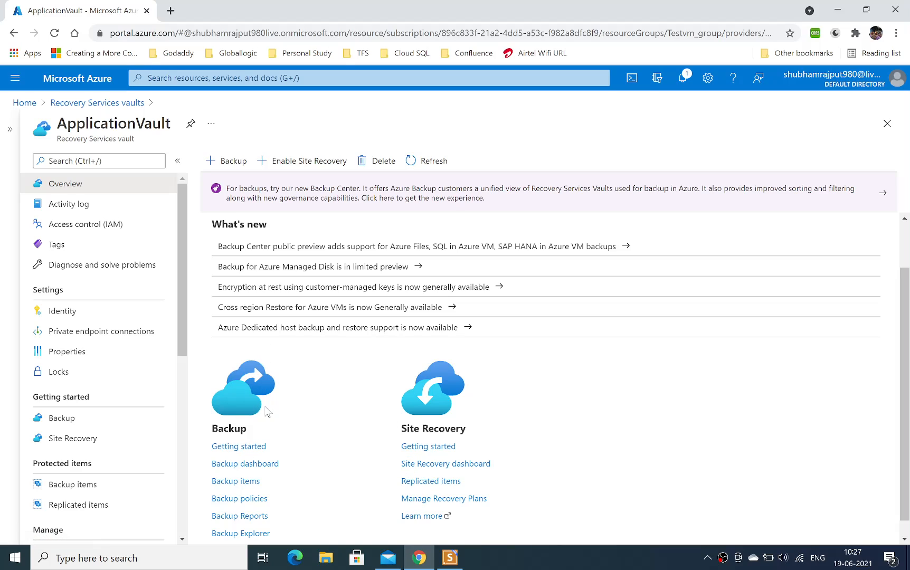
{"action": "left_click", "coordinate": [247, 446]}
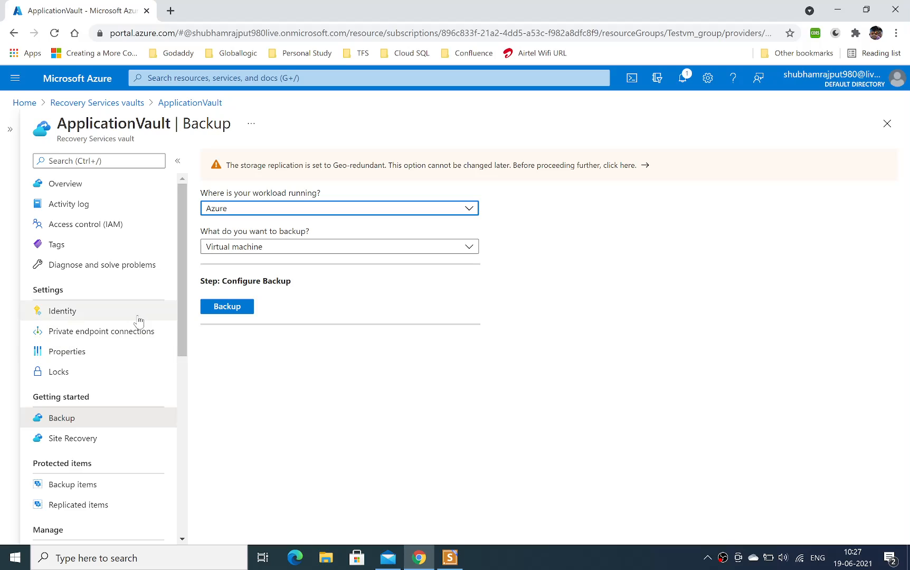
{"action": "left_click", "coordinate": [86, 228]}
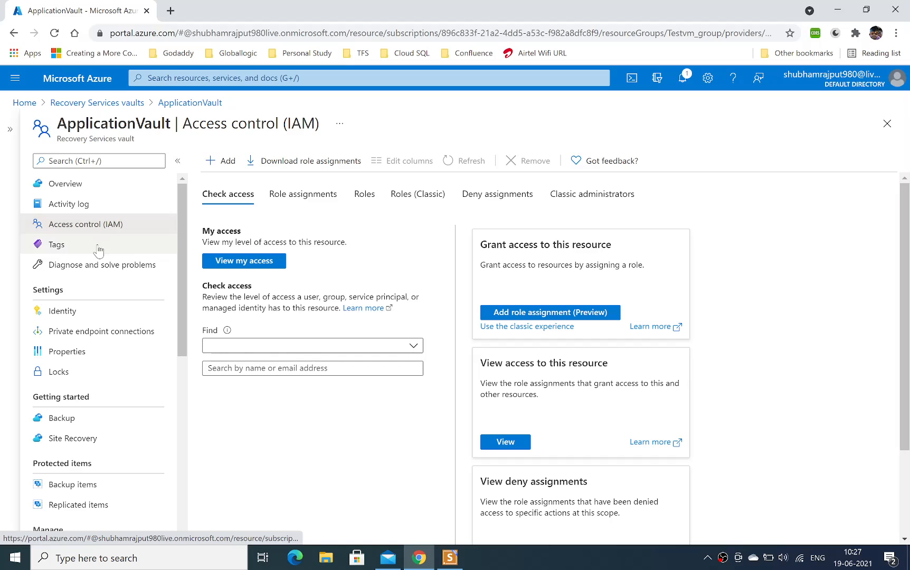
{"action": "left_click", "coordinate": [129, 270]}
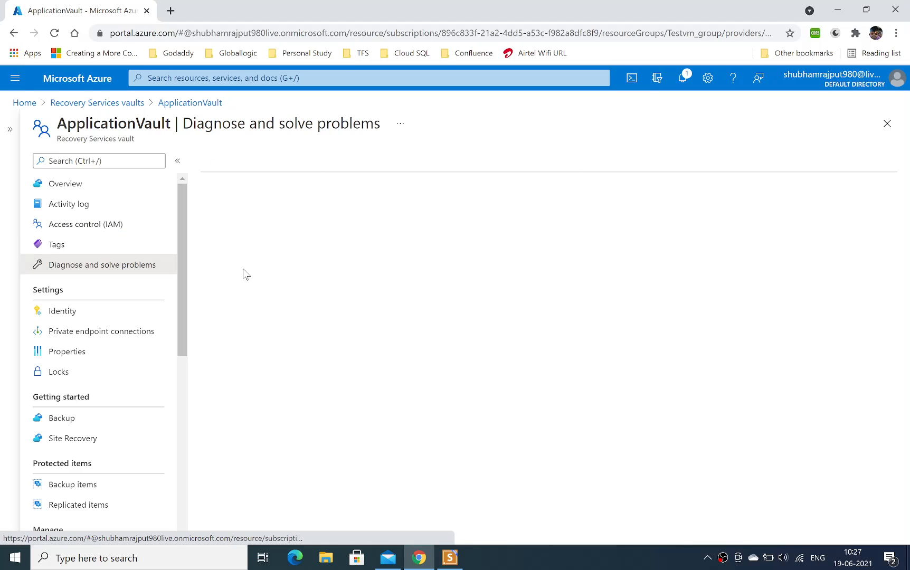
{"action": "left_click", "coordinate": [95, 333]}
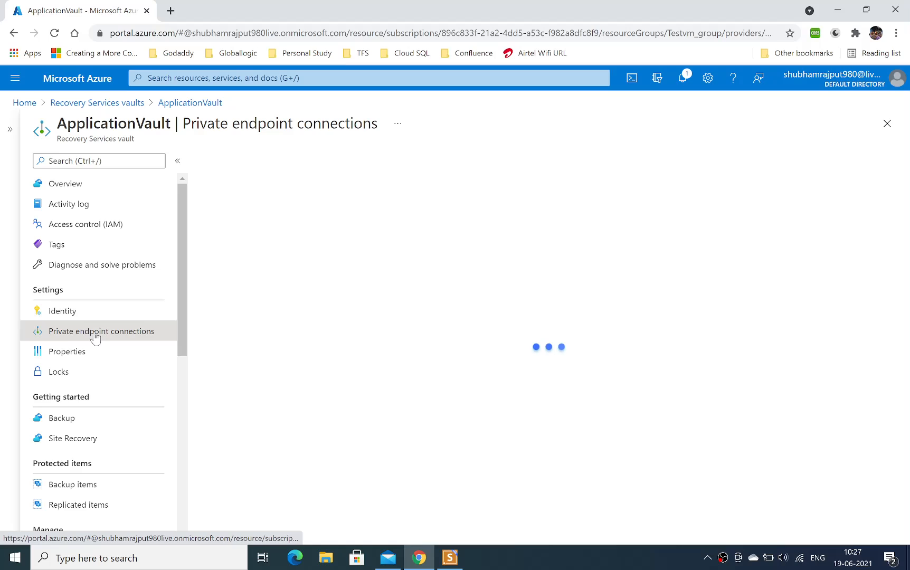
{"action": "left_click", "coordinate": [68, 353]}
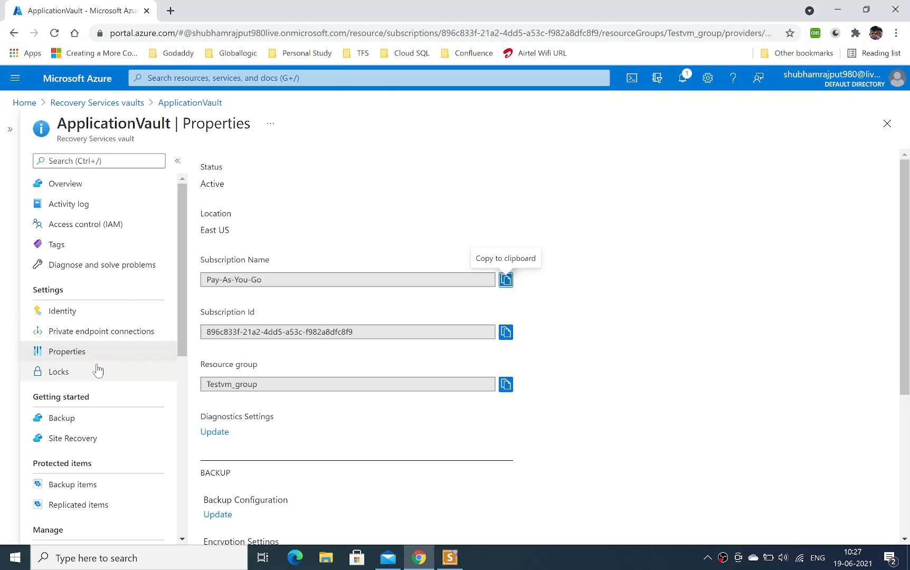
{"action": "left_click", "coordinate": [84, 375]}
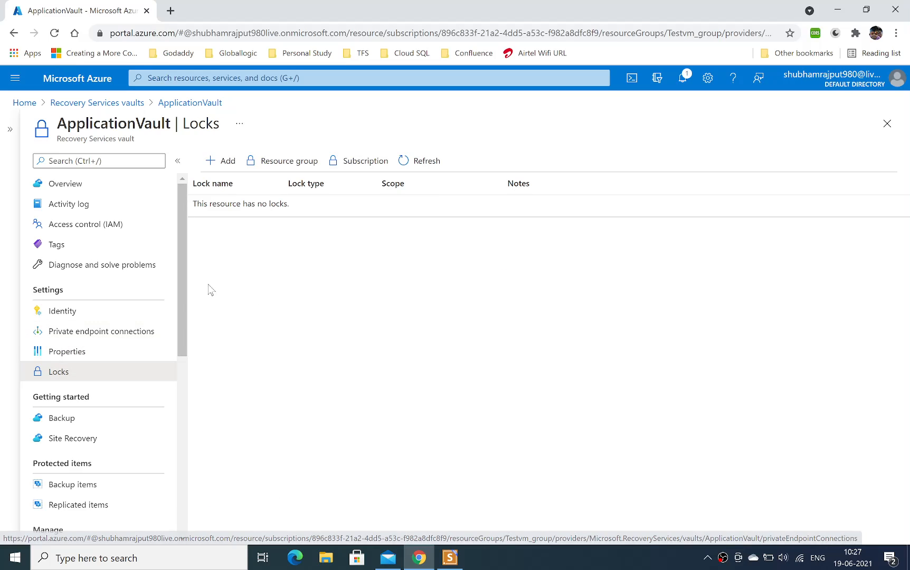
View the lock types available for a new vault lock without adding one, and return to the vault's Backup page.
{"action": "left_click", "coordinate": [221, 161]}
{"action": "left_click", "coordinate": [479, 238]}
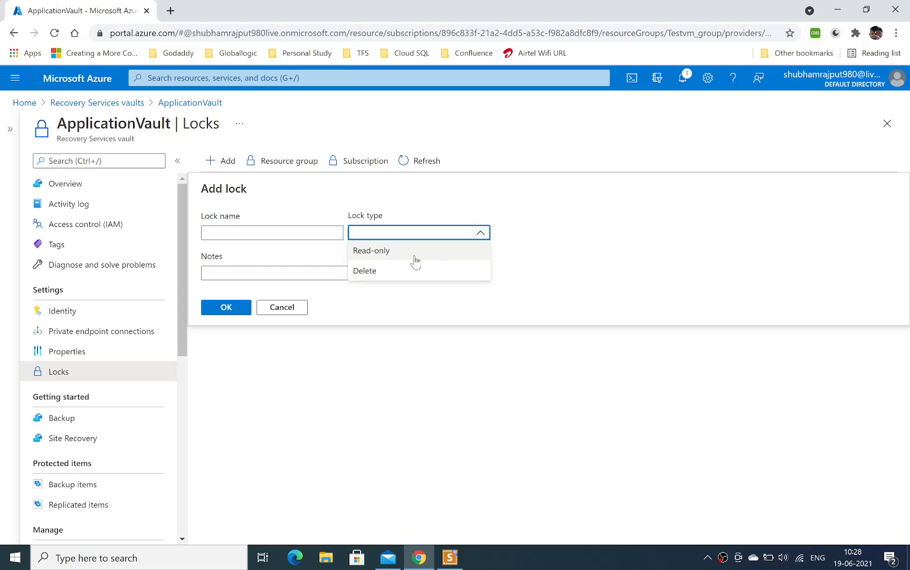
{"action": "left_click", "coordinate": [88, 418]}
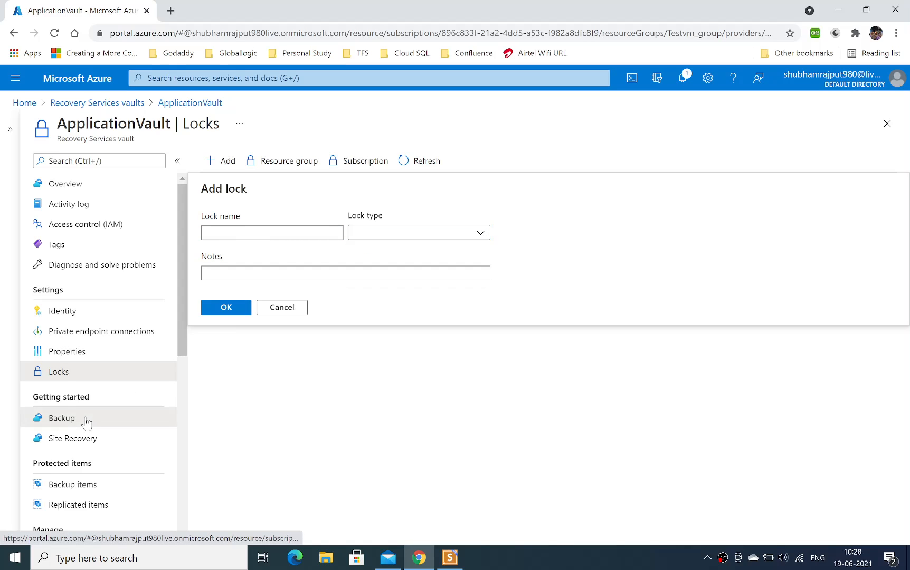
{"action": "left_click", "coordinate": [85, 372]}
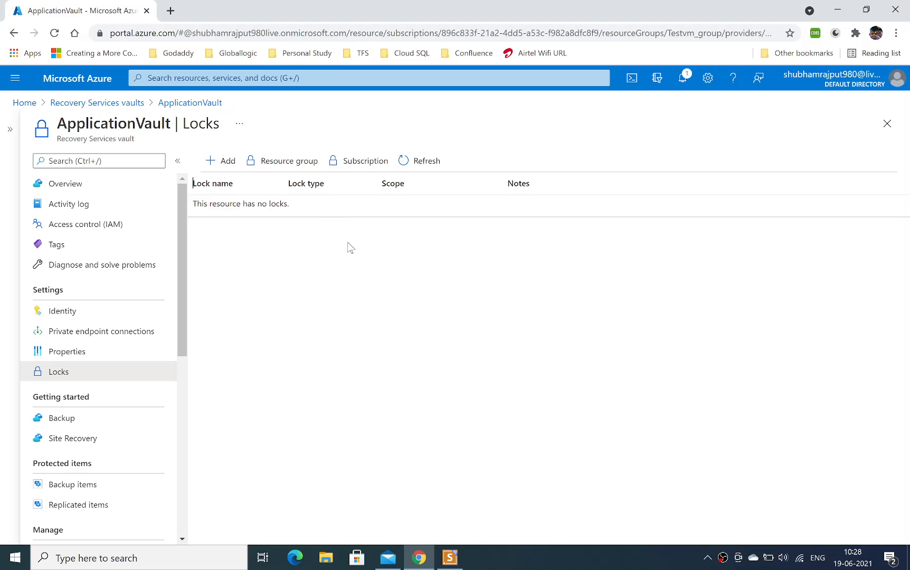
{"action": "left_click", "coordinate": [82, 418]}
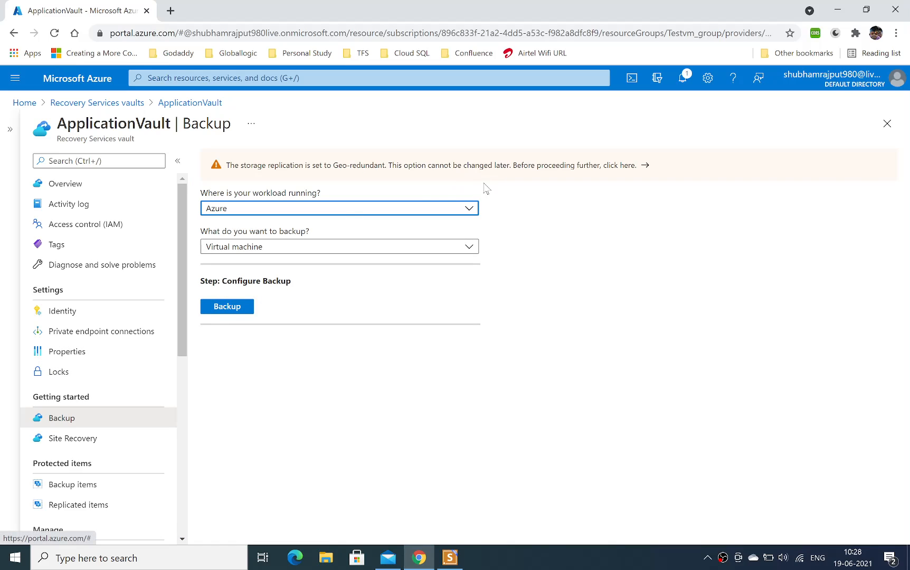
Examine the available workload locations and backup item types, keeping Azure and Virtual machine selected.
{"action": "left_click", "coordinate": [469, 217]}
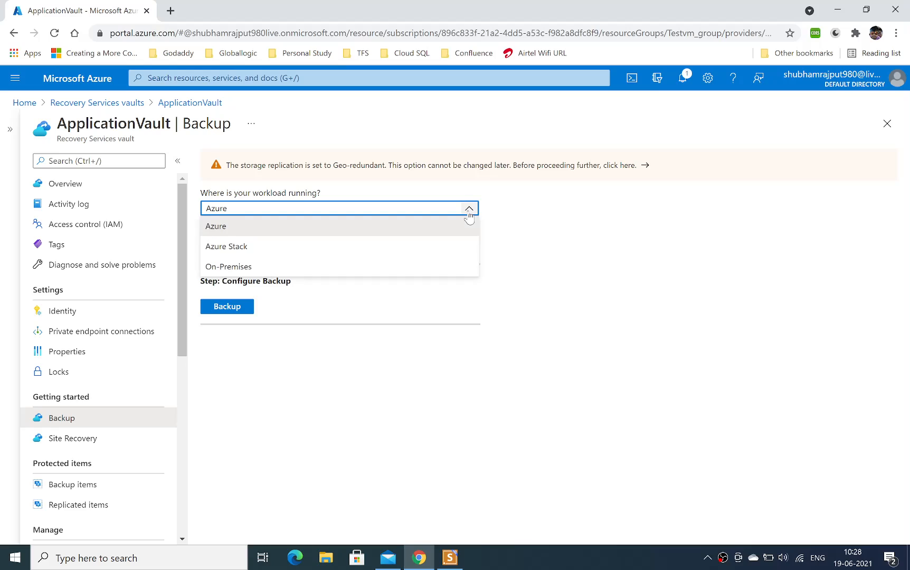
{"action": "left_click", "coordinate": [532, 233]}
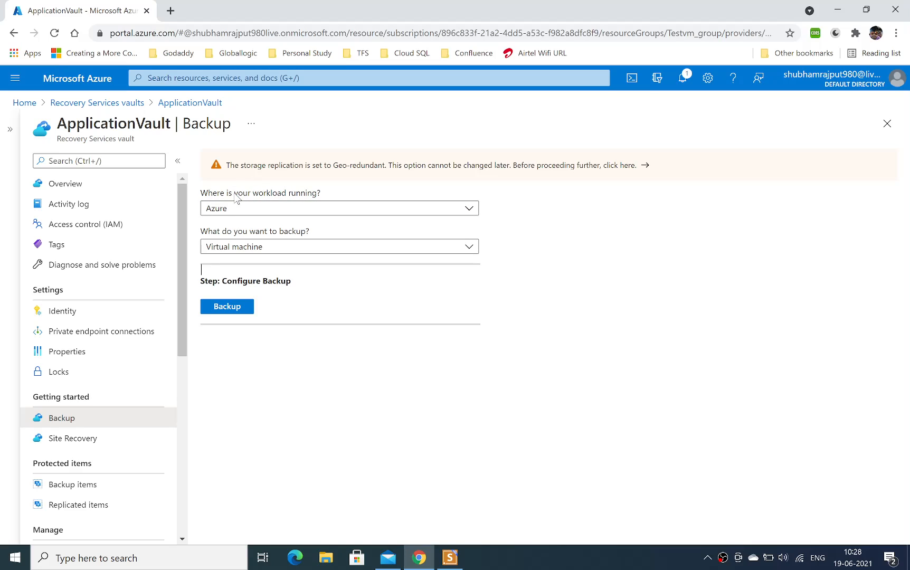
{"action": "left_click", "coordinate": [408, 210]}
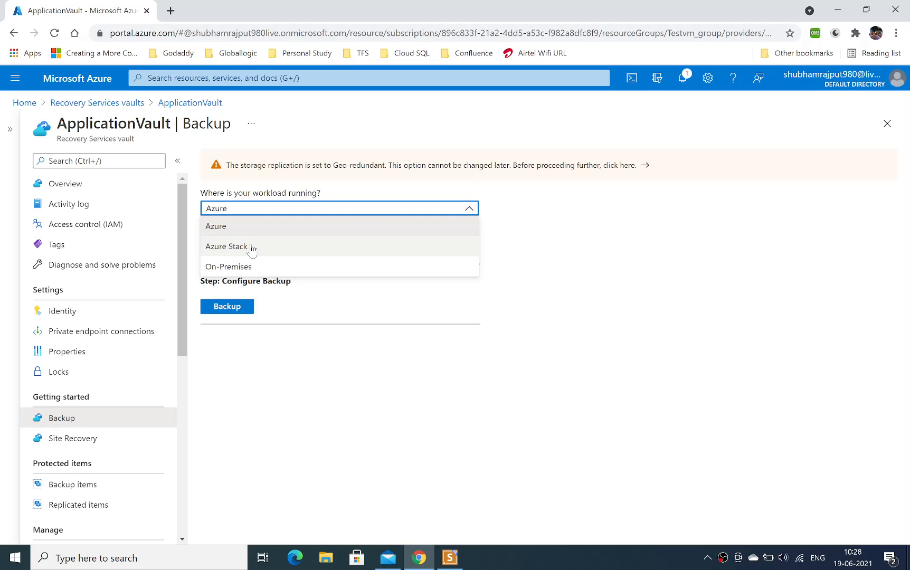
{"action": "left_click", "coordinate": [239, 227]}
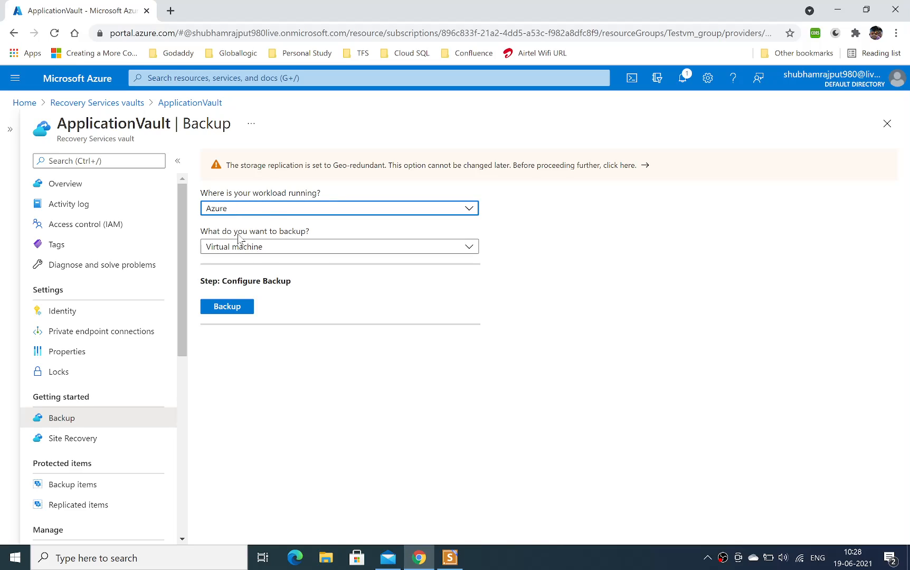
{"action": "left_click", "coordinate": [470, 248]}
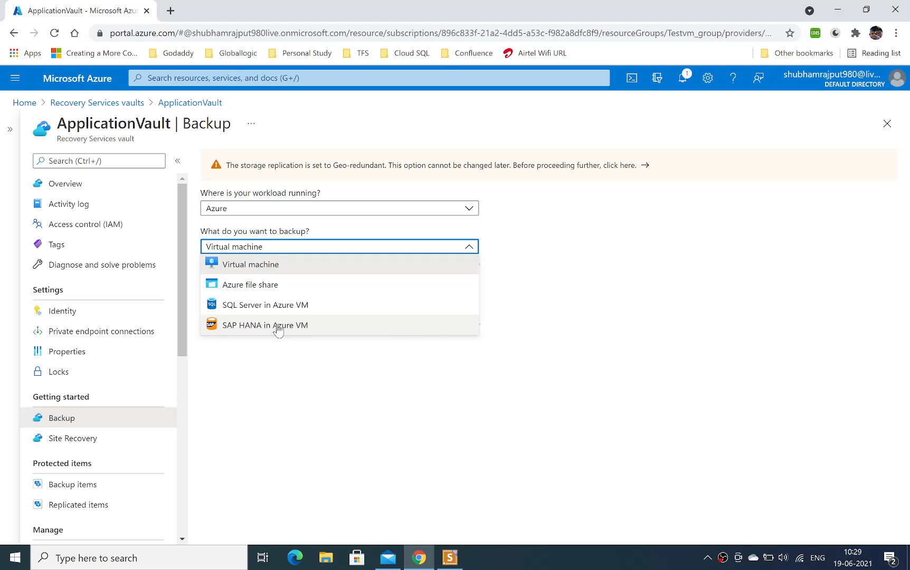
{"action": "left_click", "coordinate": [358, 378]}
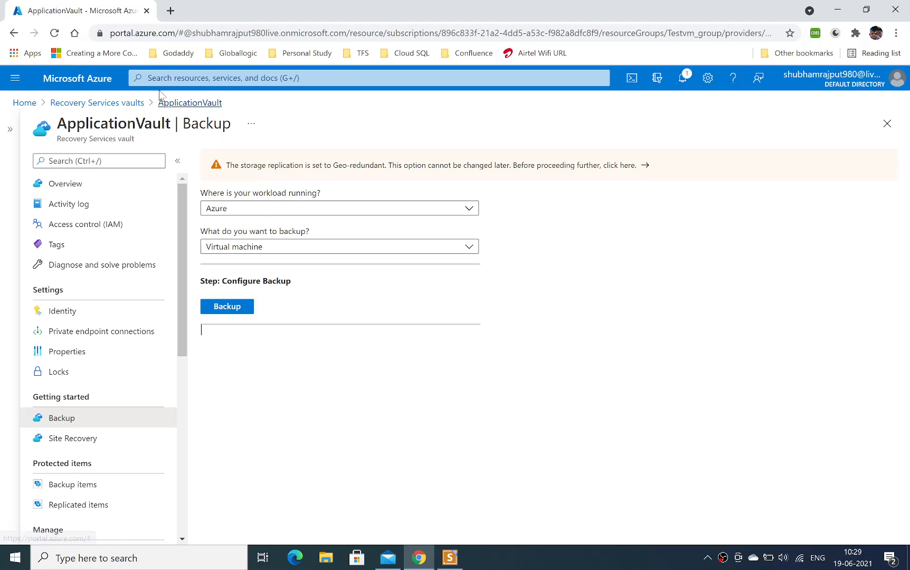
View the overview of the TestVm virtual machine from the Virtual machines list.
{"action": "left_click", "coordinate": [95, 84]}
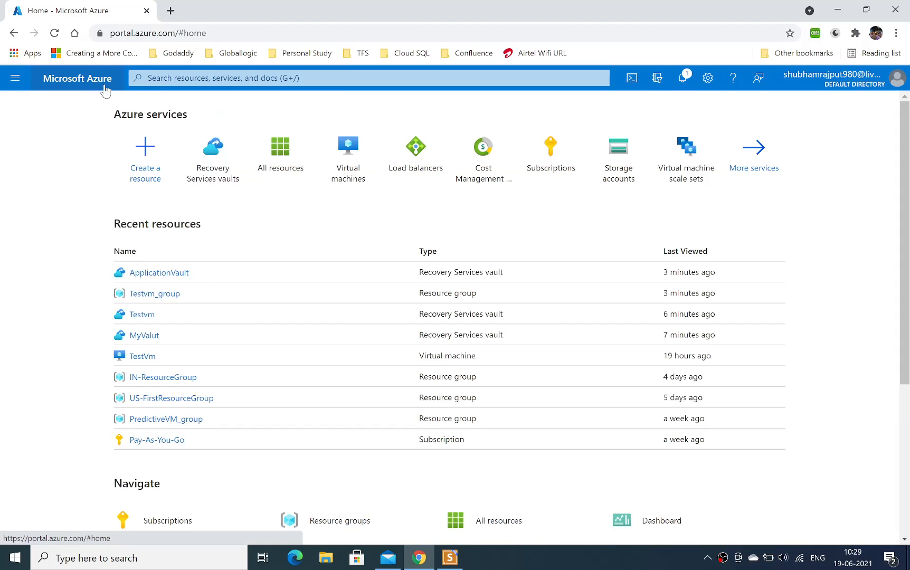
{"action": "left_click", "coordinate": [349, 172]}
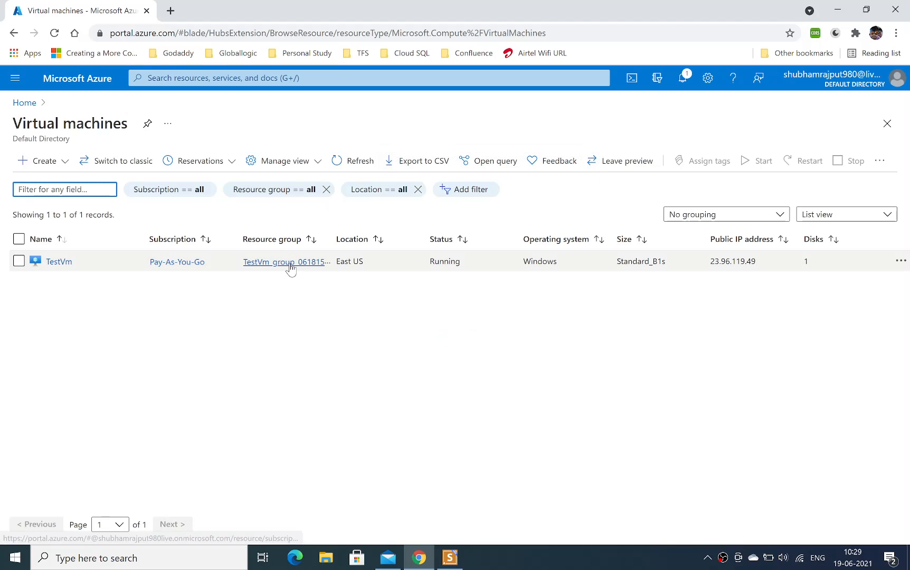
{"action": "left_click", "coordinate": [66, 264]}
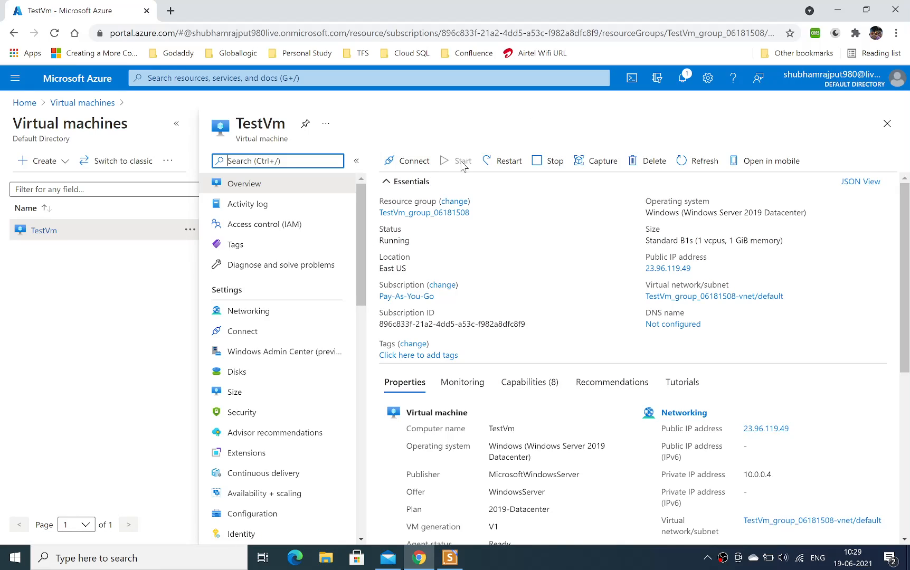
Return to the Recovery Services vaults list and open ApplicationVault's Backup page.
{"action": "left_click", "coordinate": [78, 79]}
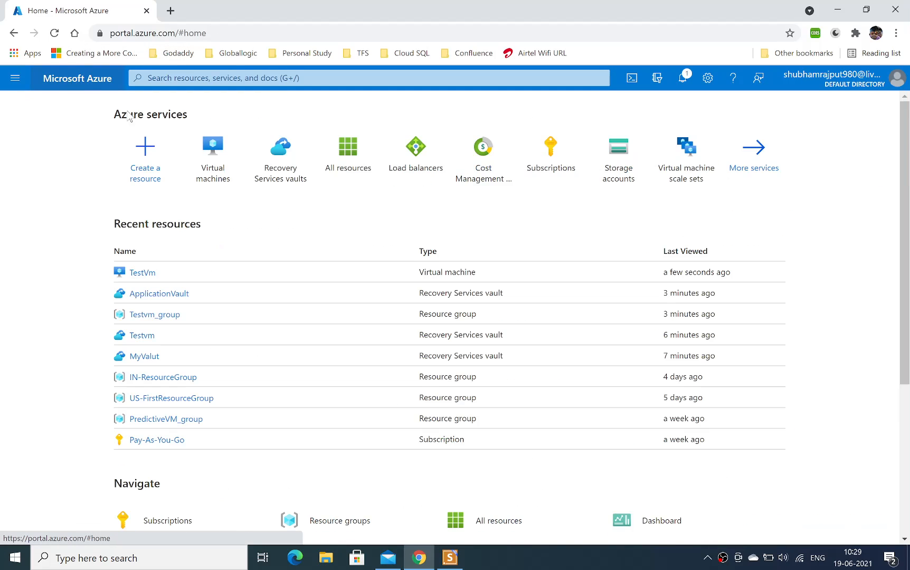
{"action": "left_click", "coordinate": [280, 164]}
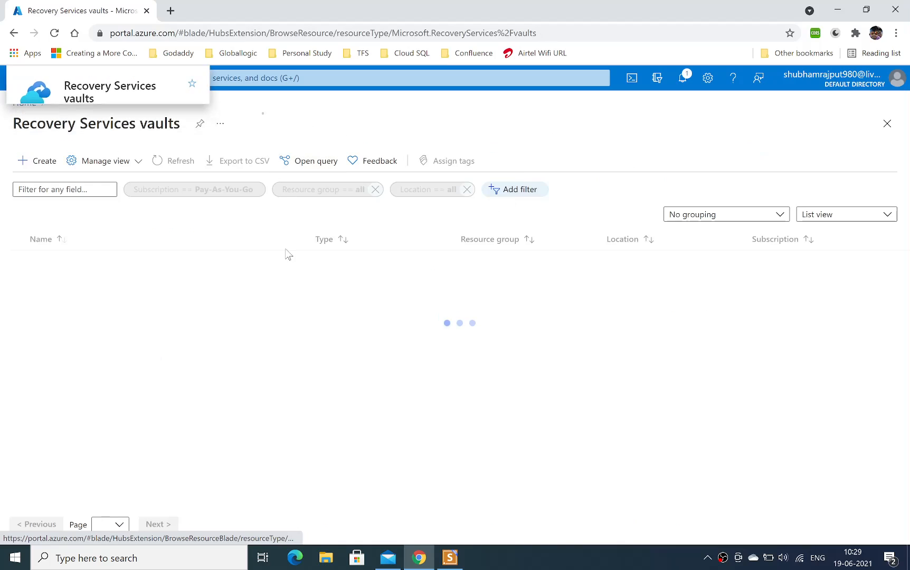
{"action": "left_click", "coordinate": [74, 263]}
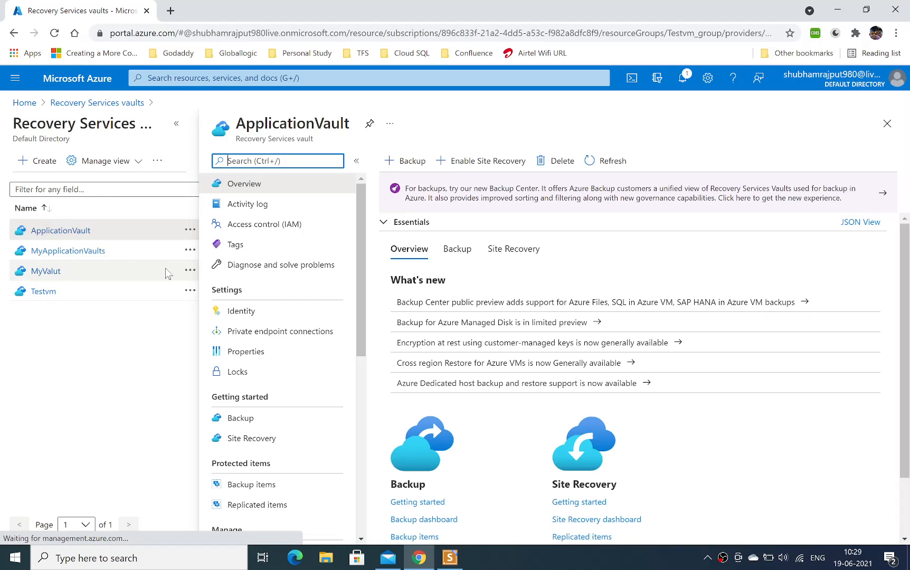
{"action": "left_click", "coordinate": [241, 418]}
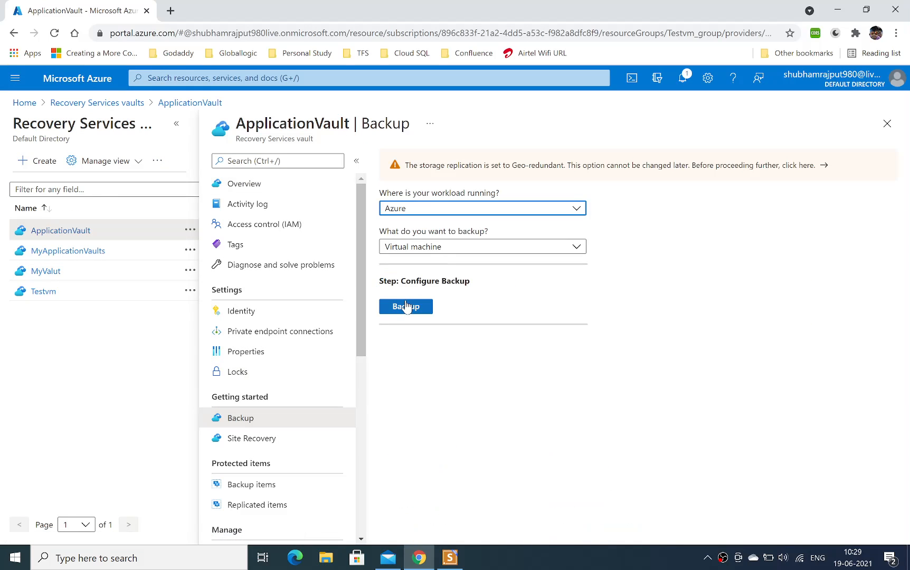
Keep Virtual machine as the backup item, start configuring the backup, and review the full backup details of DefaultPolicy.
{"action": "left_click", "coordinate": [509, 250]}
{"action": "left_click", "coordinate": [435, 269]}
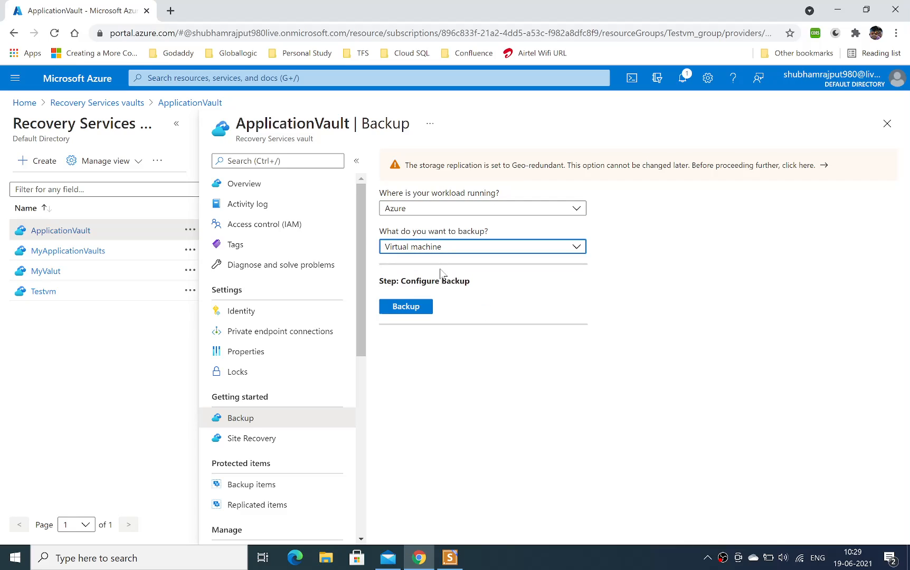
{"action": "left_click", "coordinate": [410, 311]}
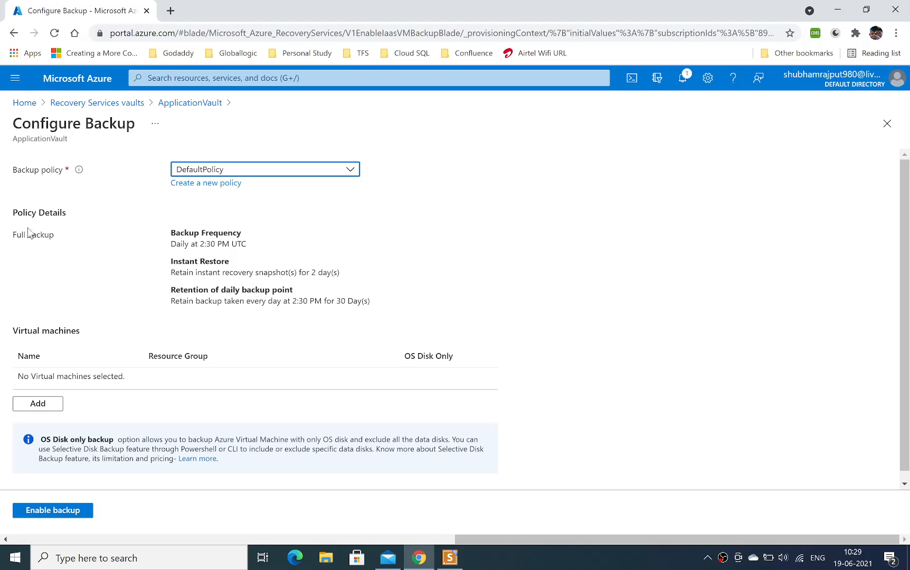
{"action": "left_click_drag", "start_coordinate": [17, 236], "coordinate": [54, 237]}
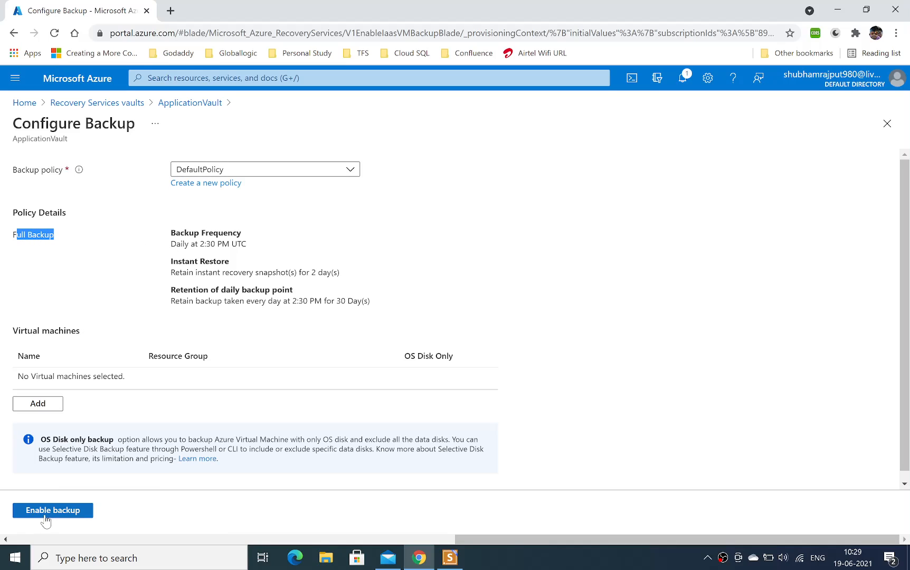
Start a new backup policy and name it DailyBackupOfMyApplicationMachines.
{"action": "left_click", "coordinate": [218, 184]}
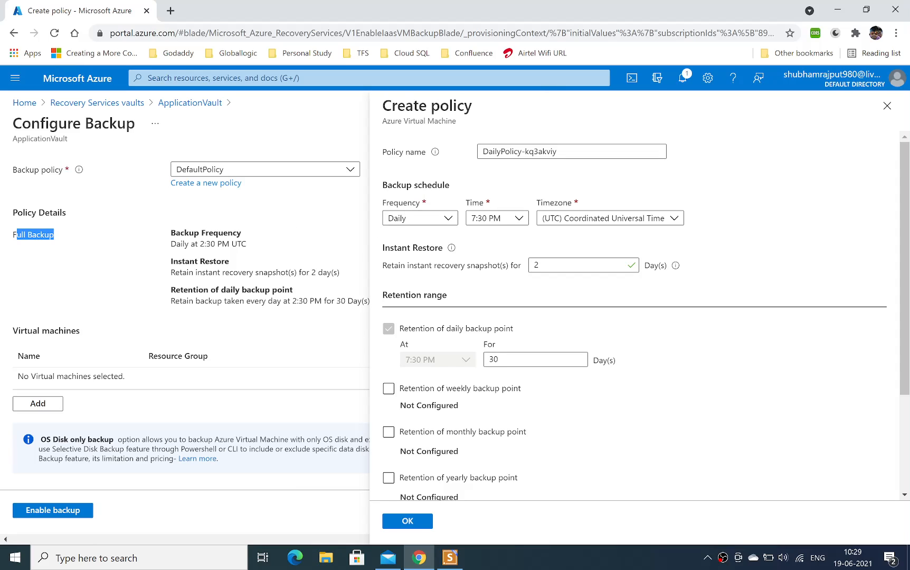
{"action": "left_click_drag", "start_coordinate": [562, 152], "coordinate": [410, 147]}
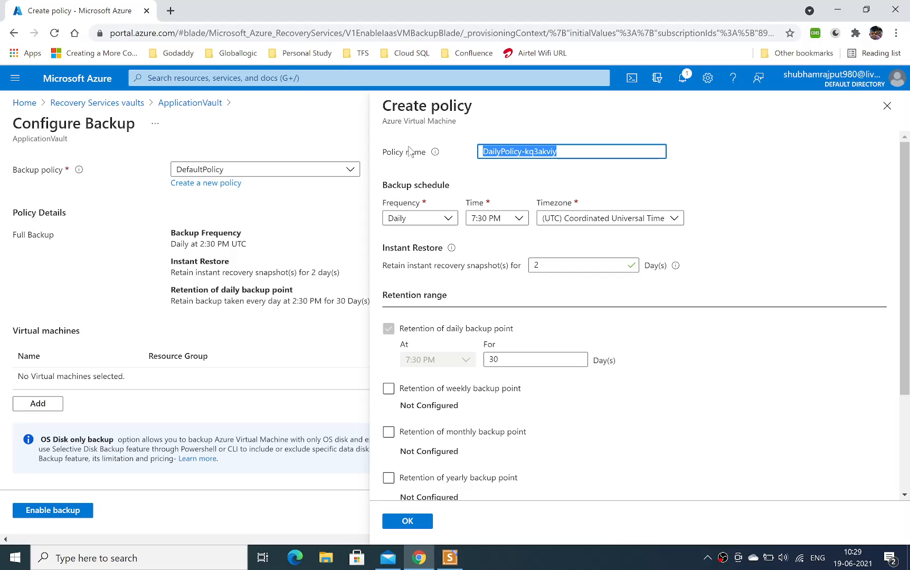
{"action": "type", "text": "D"}
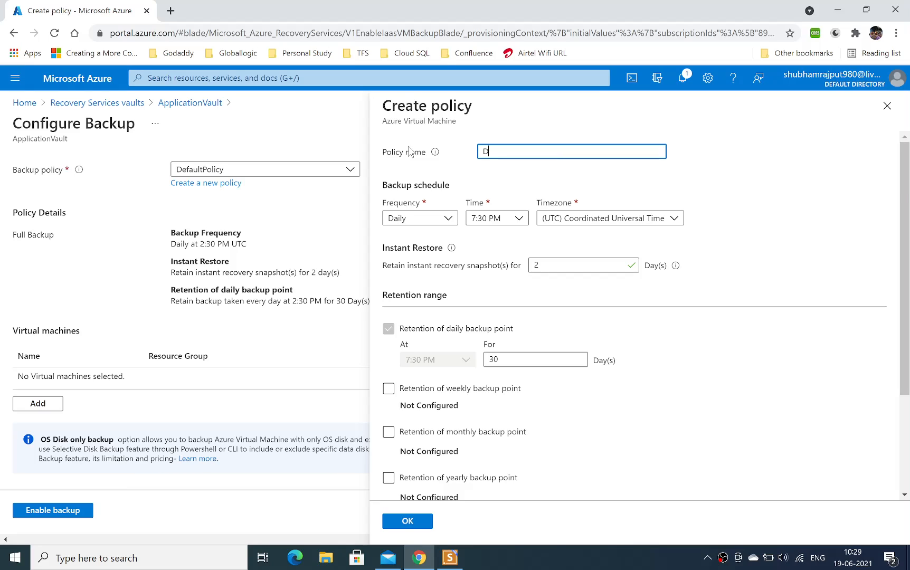
{"action": "type", "text": "ail"}
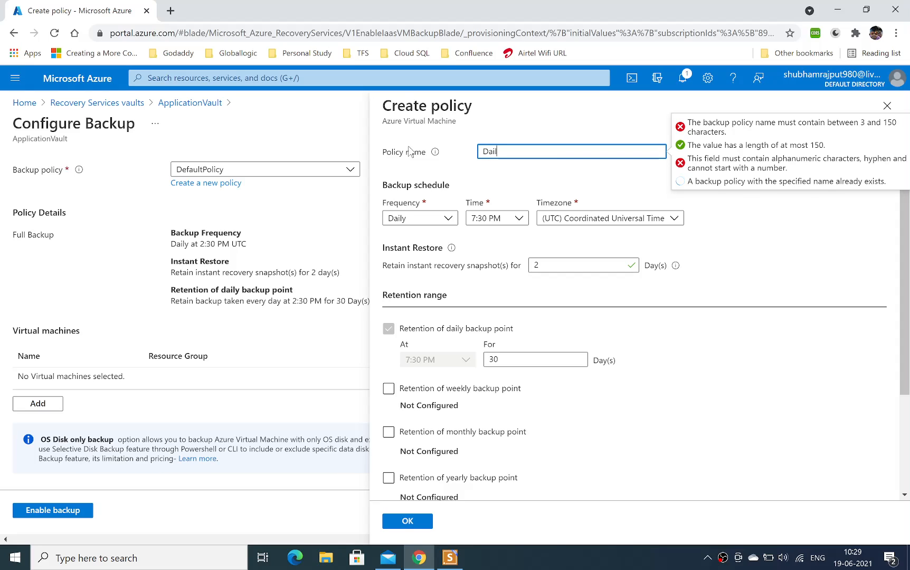
{"action": "type", "text": "yBack"}
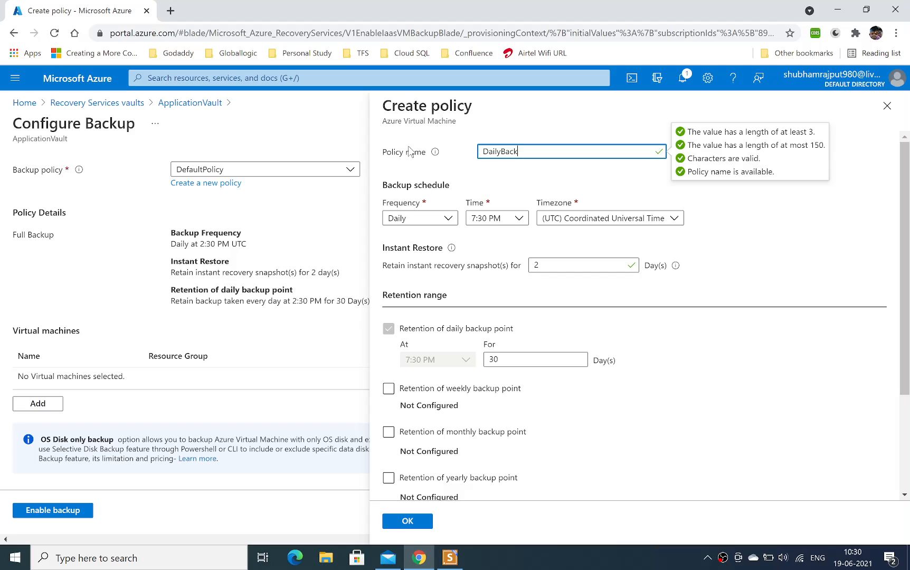
{"action": "type", "text": "upOfMyApplicationMachines"}
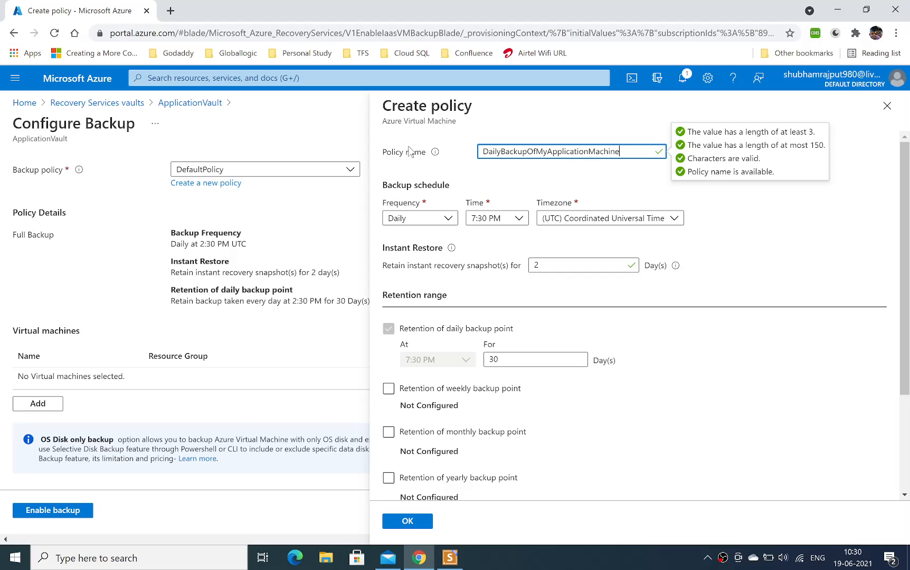
{"action": "left_click", "coordinate": [497, 170]}
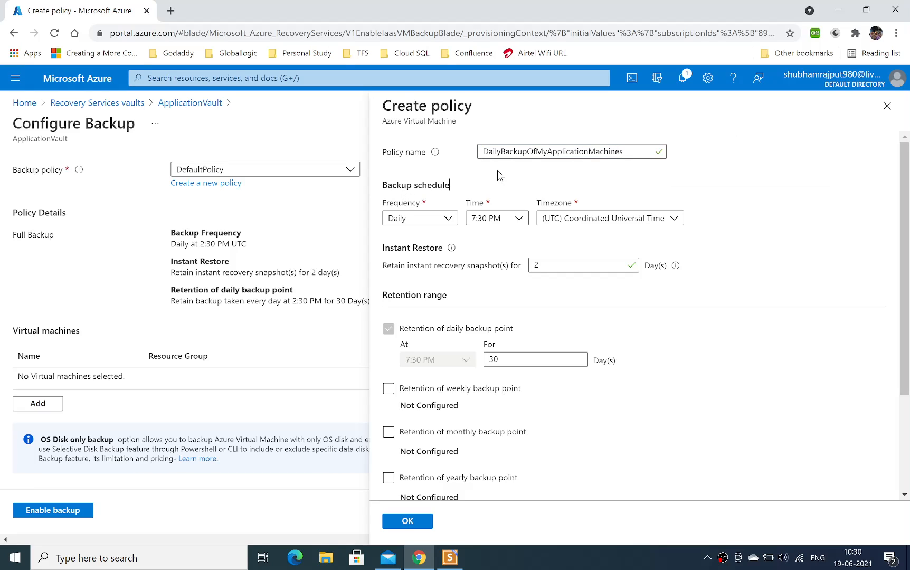
Schedule the policy's backup daily at 12:30 AM in the (UTC+05:30) Chennai, Kolkata, Mumbai, New Delhi timezone.
{"action": "left_click", "coordinate": [449, 218]}
{"action": "left_click", "coordinate": [500, 238]}
{"action": "left_click", "coordinate": [521, 222]}
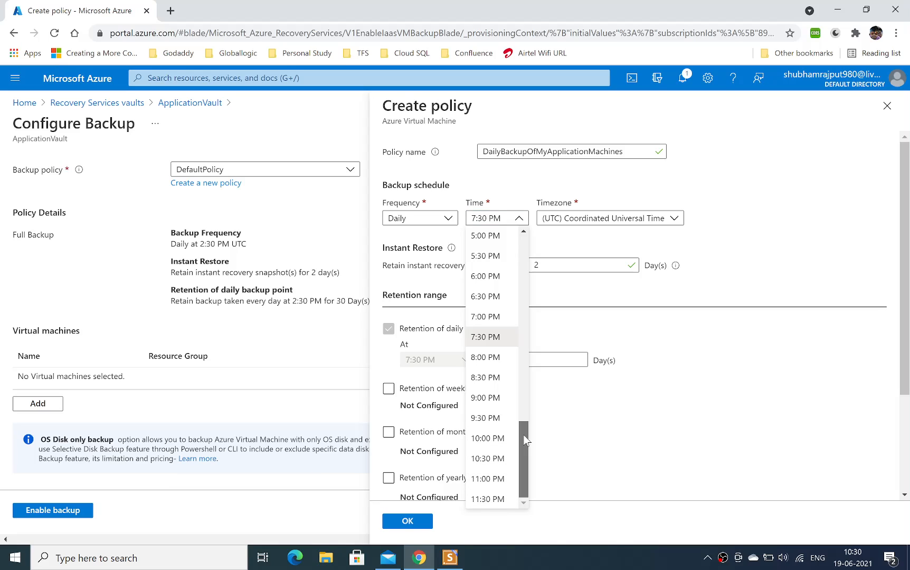
{"action": "left_click_drag", "start_coordinate": [522, 437], "coordinate": [525, 241]}
{"action": "left_click", "coordinate": [489, 256]}
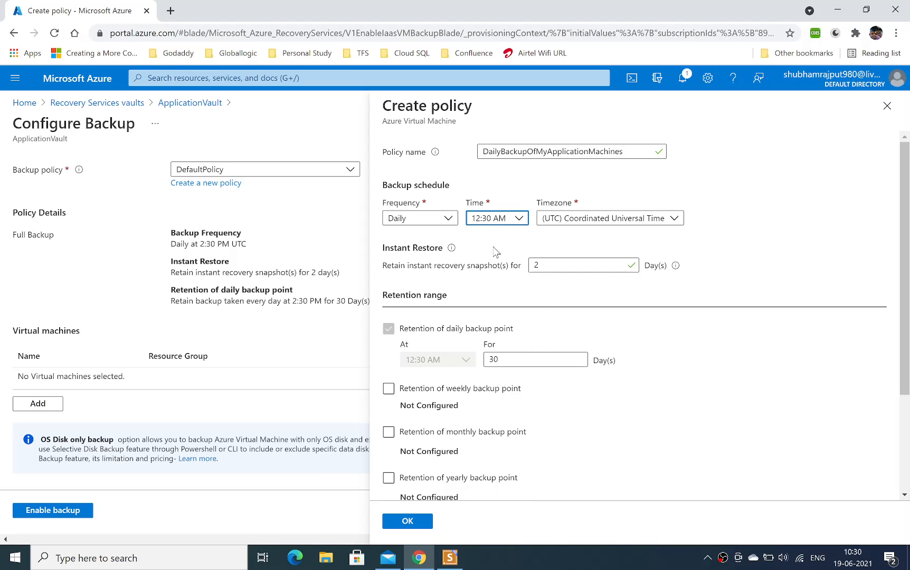
{"action": "left_click", "coordinate": [600, 221]}
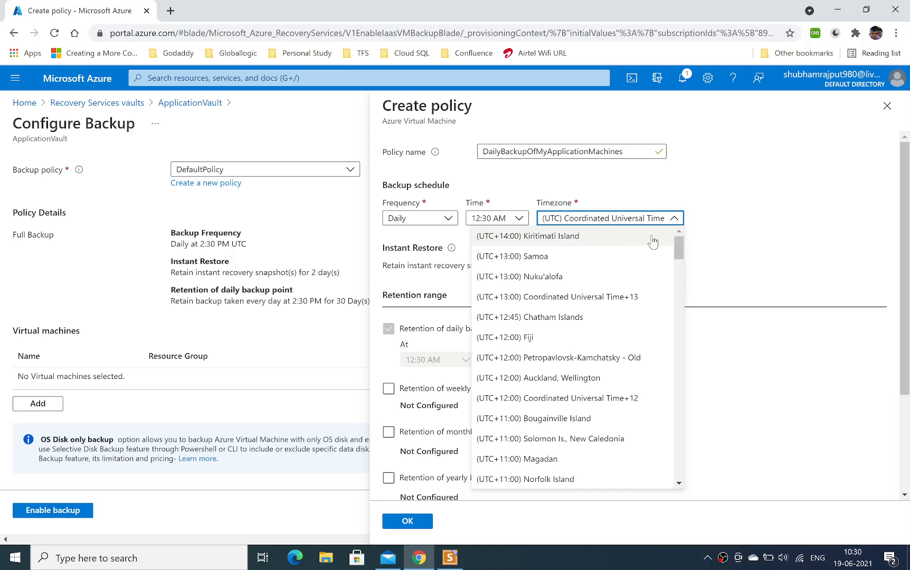
{"action": "left_click_drag", "start_coordinate": [678, 249], "coordinate": [668, 317]}
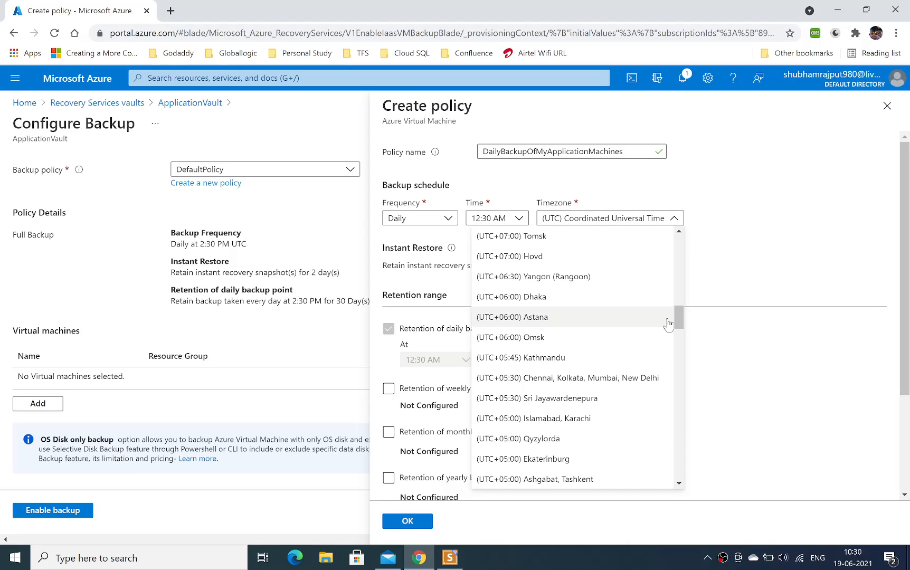
{"action": "left_click", "coordinate": [582, 375]}
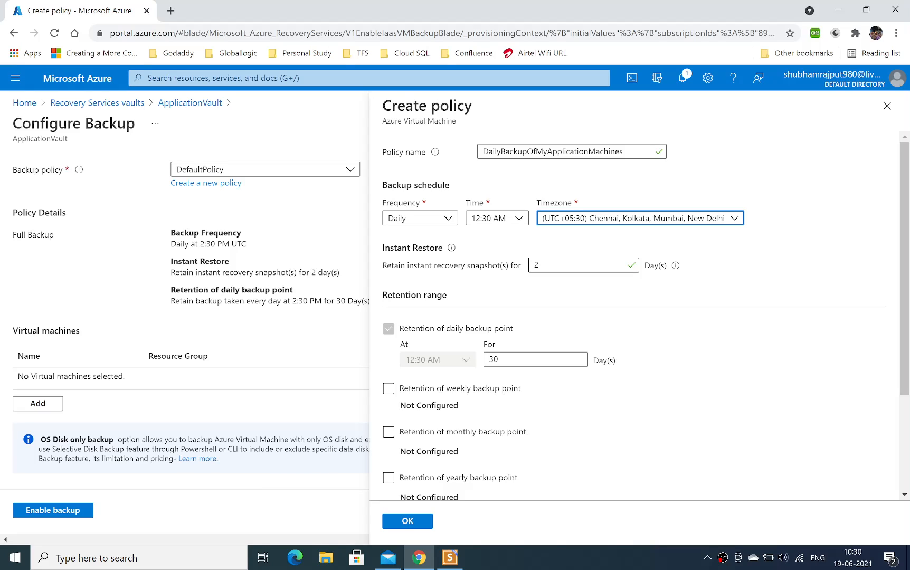
Keep instant recovery snapshots for 2 days and set the retention of daily backup points to 29 days.
{"action": "key", "text": "Tab"}
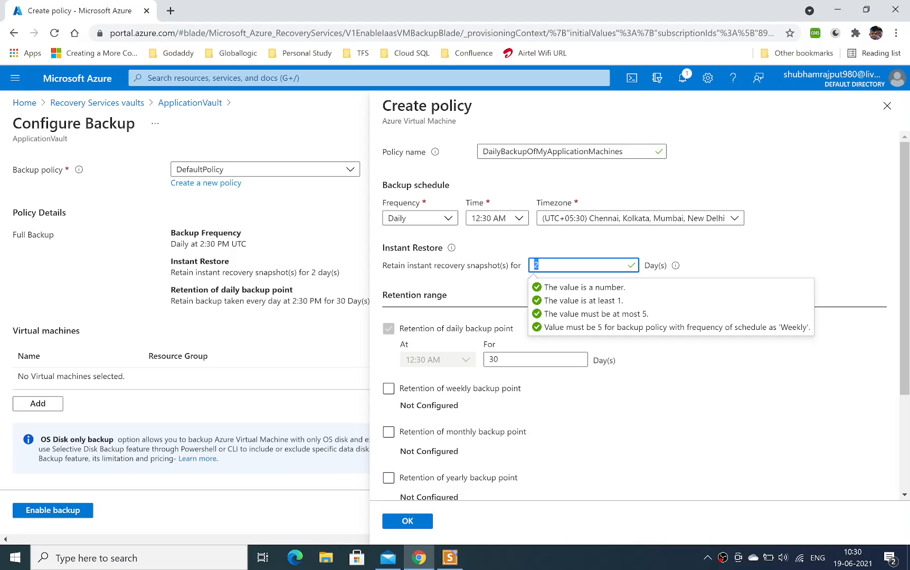
{"action": "left_click", "coordinate": [549, 247]}
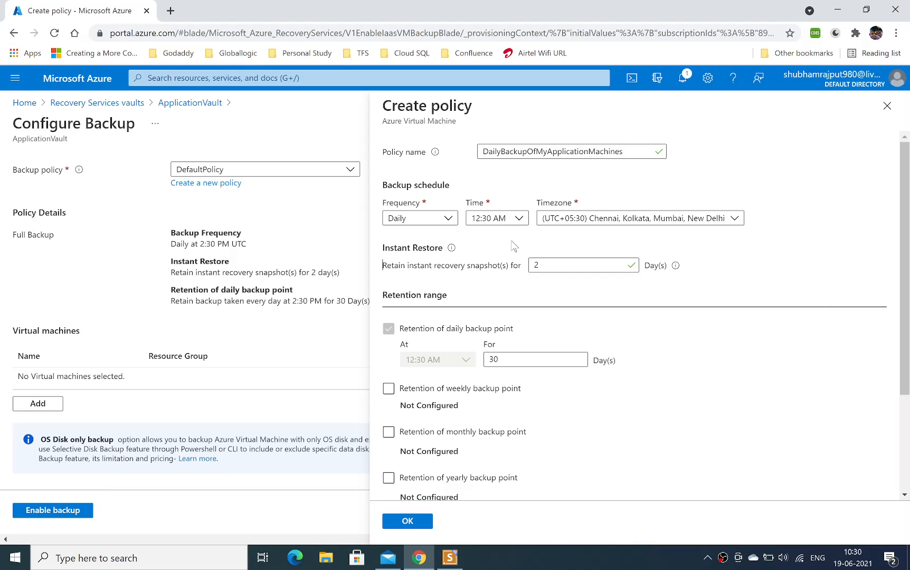
{"action": "mouse_move", "coordinate": [452, 255]}
{"action": "left_click_drag", "start_coordinate": [502, 360], "coordinate": [469, 364]}
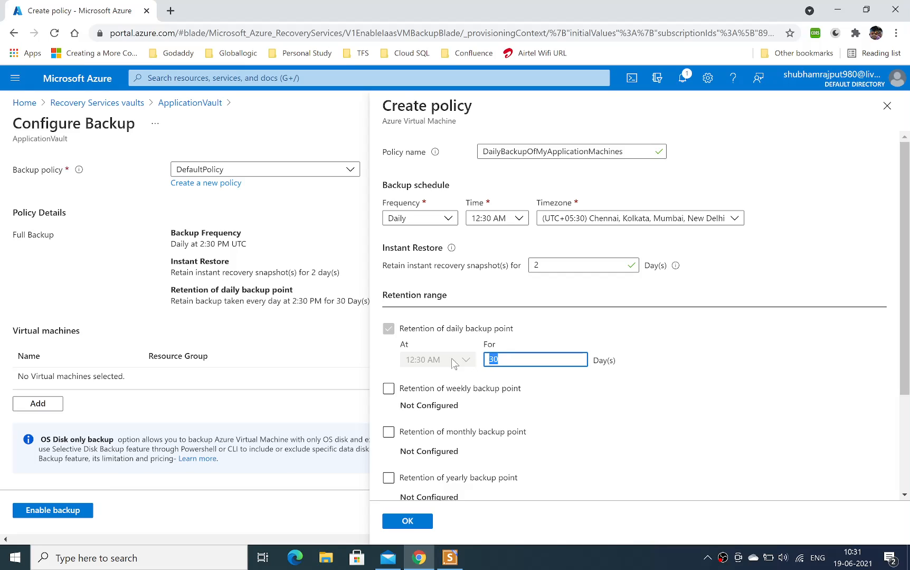
{"action": "type", "text": "1"}
{"action": "type", "text": "9"}
{"action": "left_click", "coordinate": [653, 408]}
View the weekly backup point retention options, leaving weekly, monthly and yearly retention disabled.
{"action": "left_click", "coordinate": [450, 391]}
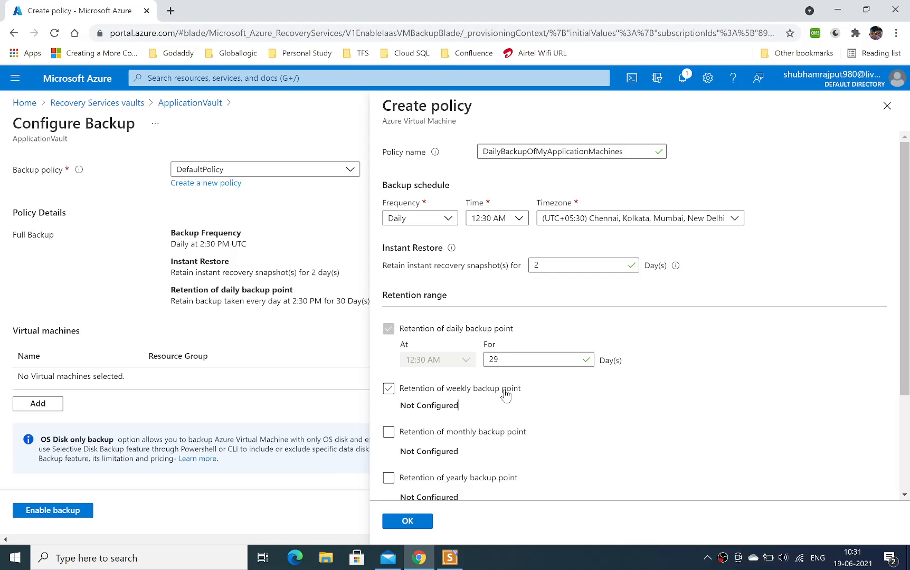
{"action": "left_click", "coordinate": [473, 391]}
{"action": "left_click", "coordinate": [389, 390]}
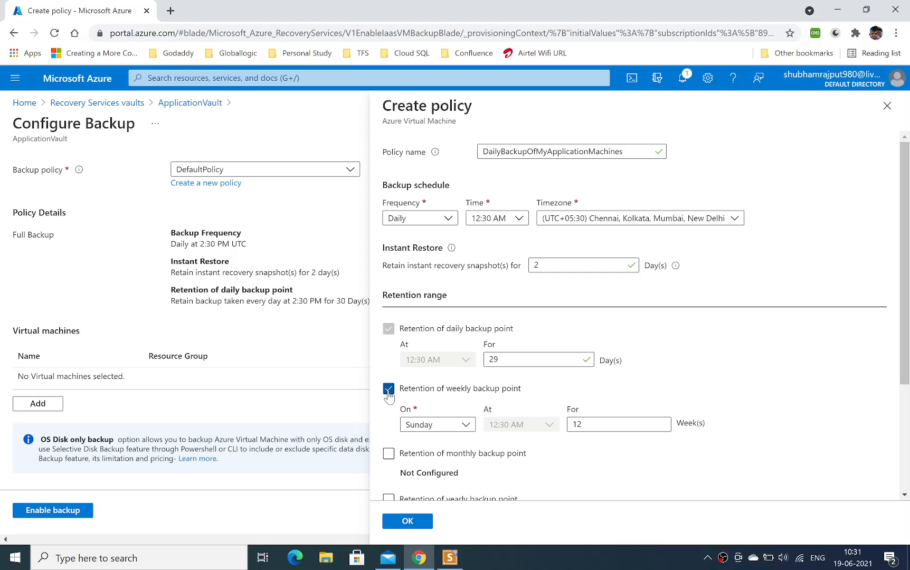
{"action": "left_click", "coordinate": [388, 391]}
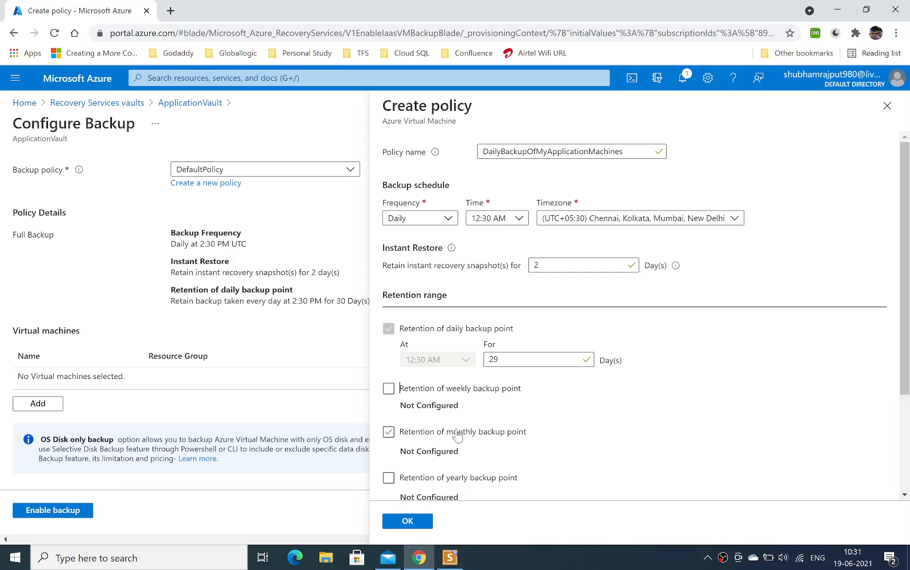
{"action": "left_click", "coordinate": [451, 478]}
Check the naming information for the optional Azure Backup resource group, leave its fields empty, and confirm the new policy.
{"action": "scroll", "coordinate": [775, 367], "scroll_direction": "down", "scroll_amount": 3}
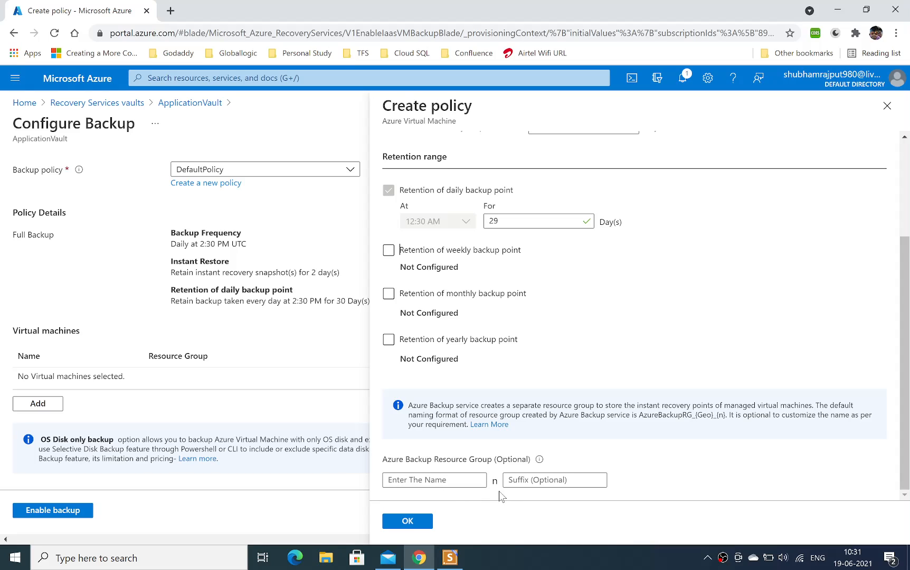
{"action": "mouse_move", "coordinate": [539, 460]}
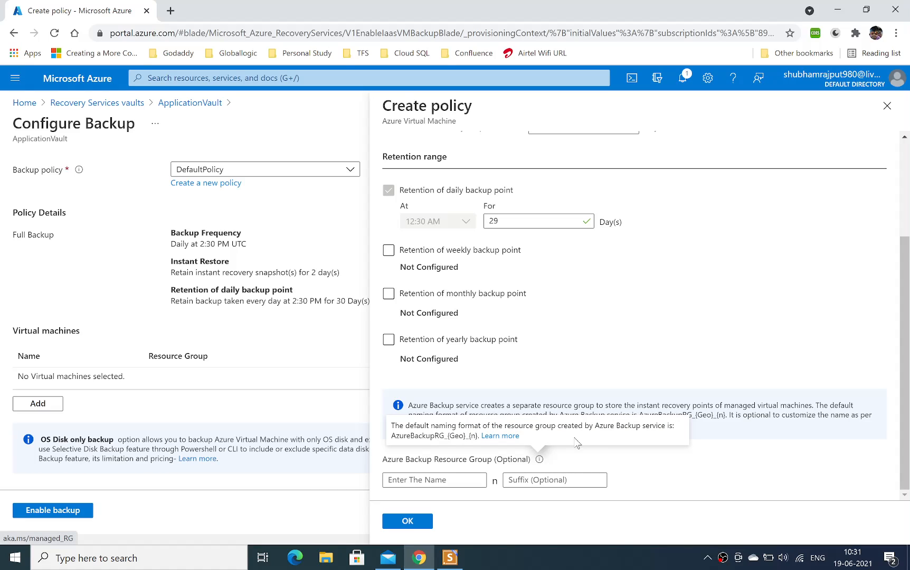
{"action": "left_click", "coordinate": [422, 522]}
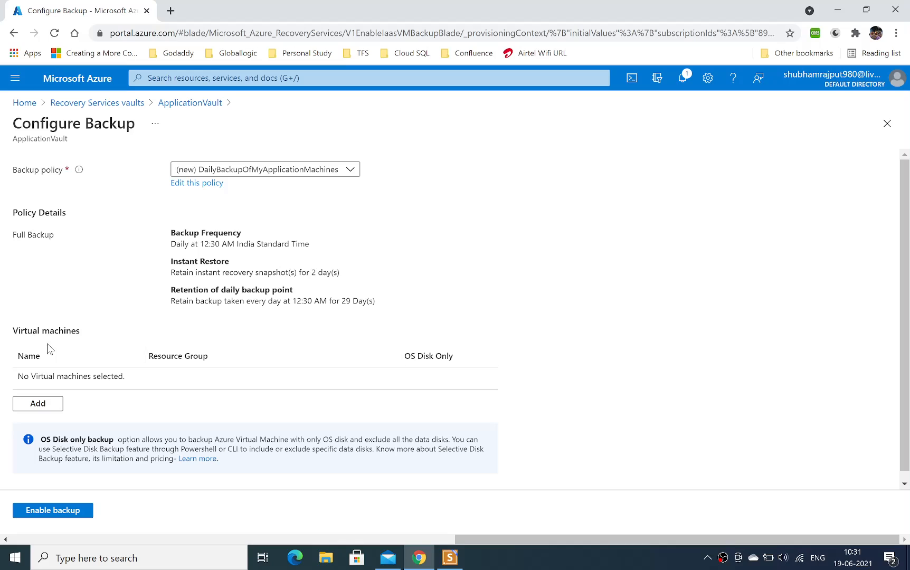
Review the new policy's backup frequency, instant restore and daily retention details.
{"action": "scroll", "coordinate": [908, 227], "scroll_direction": "down", "scroll_amount": 1}
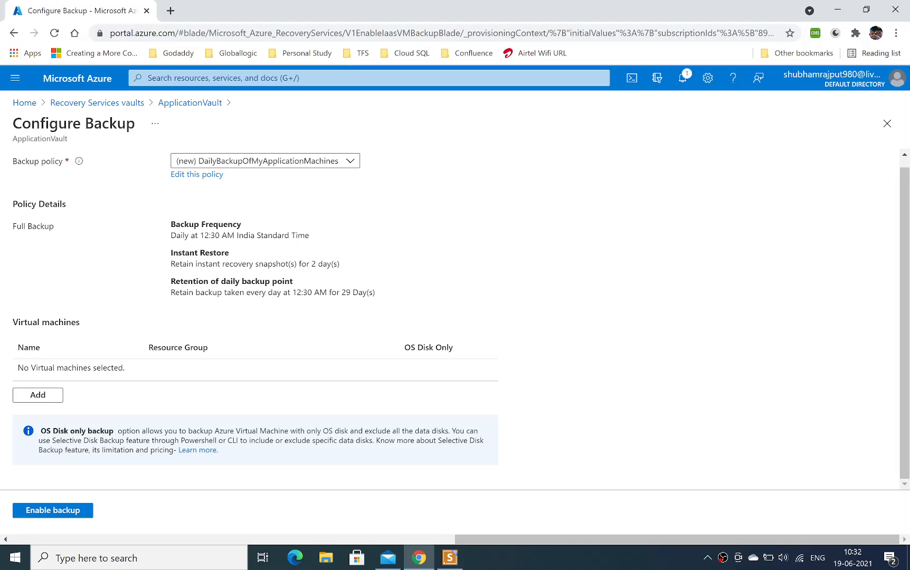
{"action": "left_click_drag", "start_coordinate": [278, 235], "coordinate": [316, 236]}
{"action": "left_click_drag", "start_coordinate": [186, 263], "coordinate": [334, 264]}
{"action": "left_click_drag", "start_coordinate": [204, 292], "coordinate": [358, 292]}
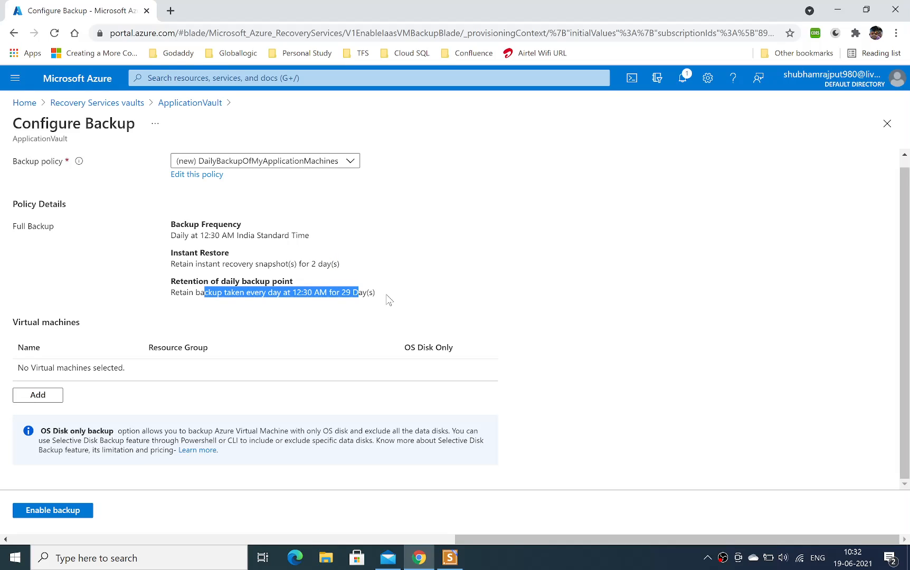
{"action": "left_click", "coordinate": [287, 313]}
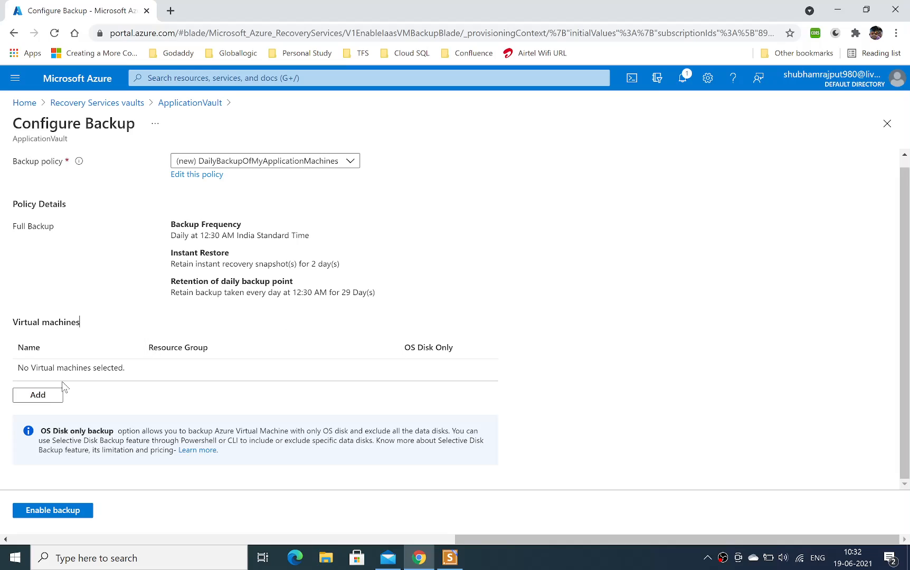
Add the TestVm virtual machine to the backup configuration with OS Disk Only left off, and enable the backup.
{"action": "left_click", "coordinate": [54, 395]}
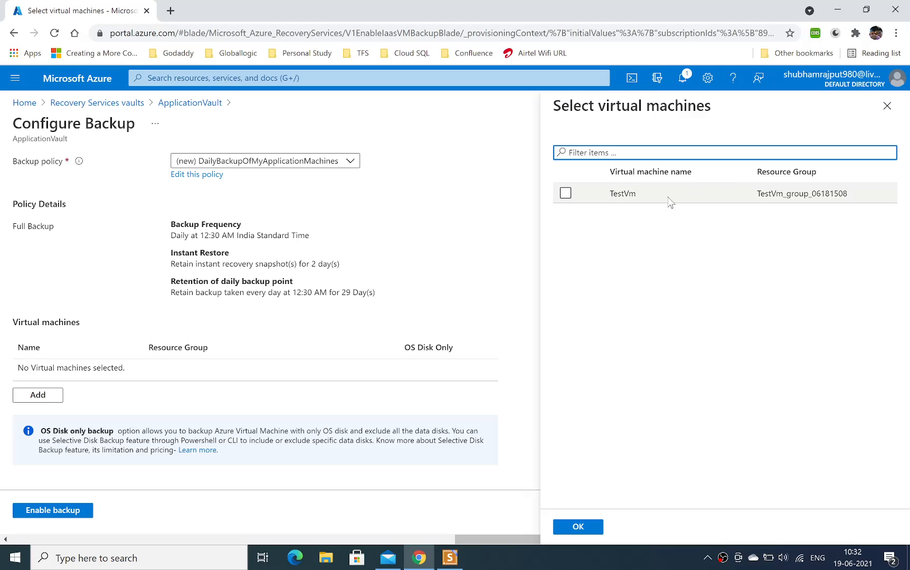
{"action": "left_click", "coordinate": [566, 193]}
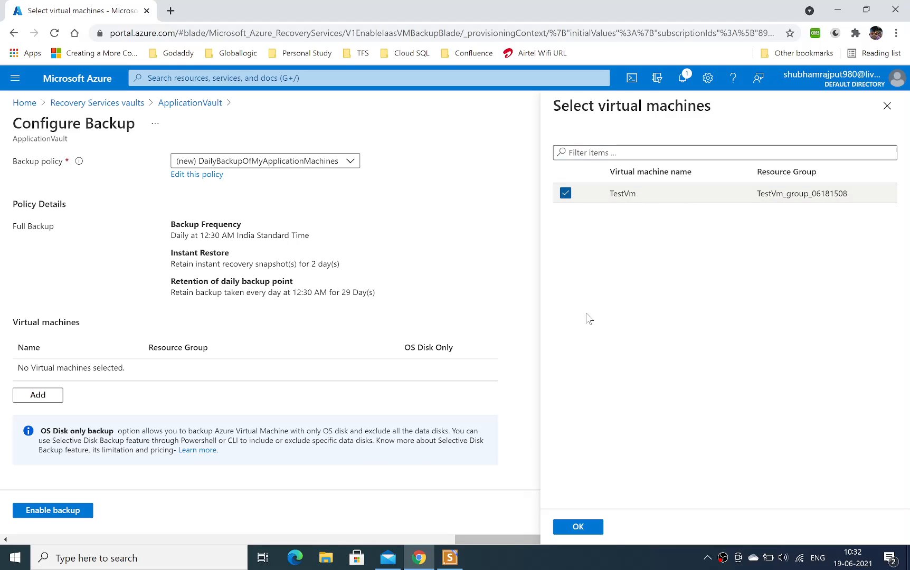
{"action": "left_click", "coordinate": [579, 527]}
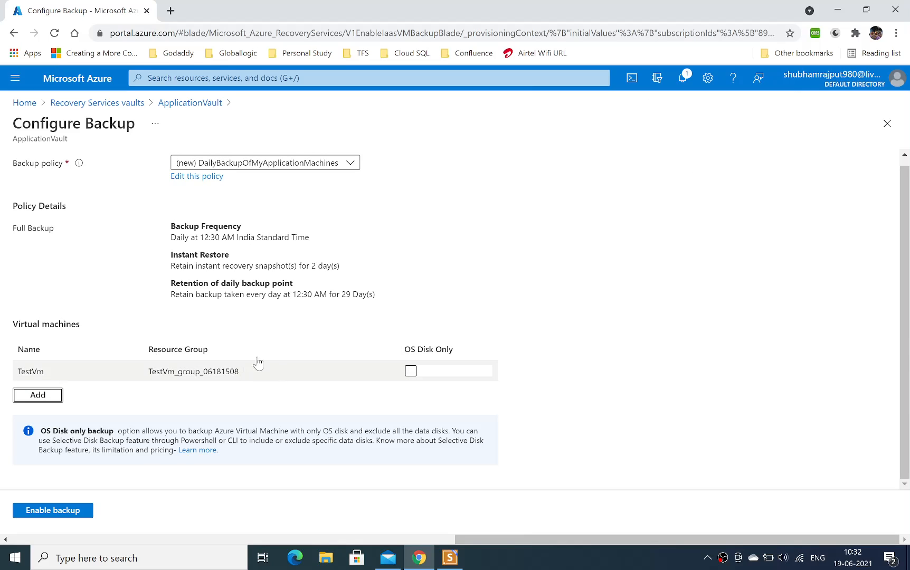
{"action": "left_click", "coordinate": [414, 372]}
{"action": "left_click", "coordinate": [410, 372]}
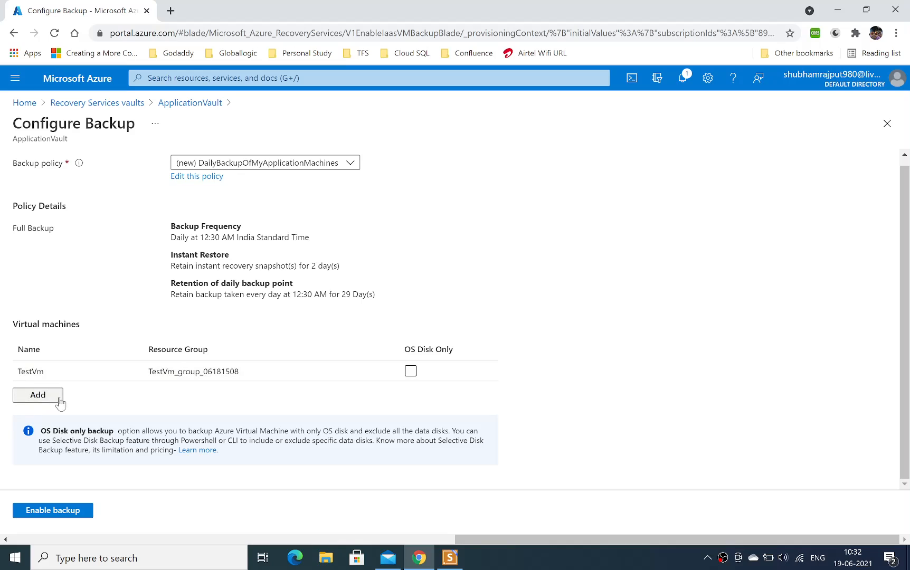
{"action": "left_click", "coordinate": [46, 512]}
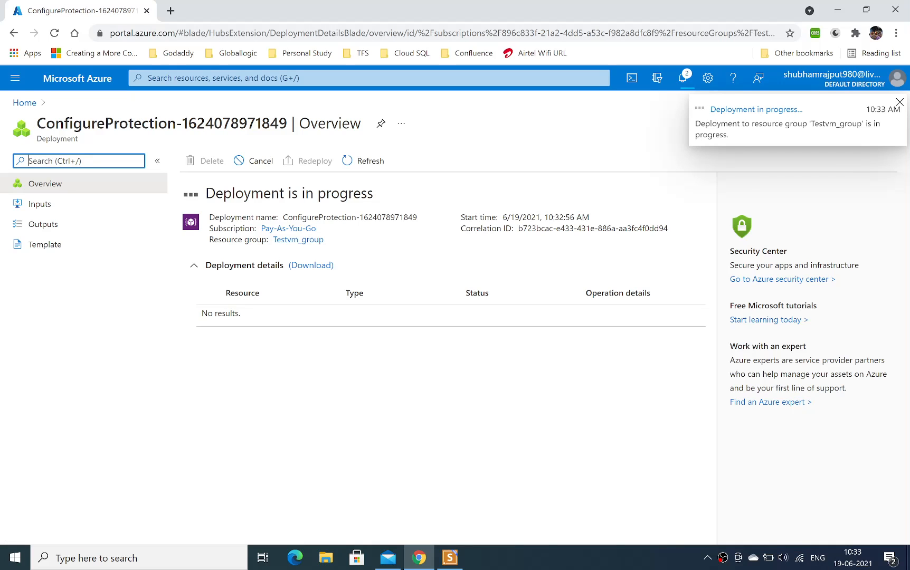
{"action": "left_click_drag", "start_coordinate": [244, 193], "coordinate": [354, 193]}
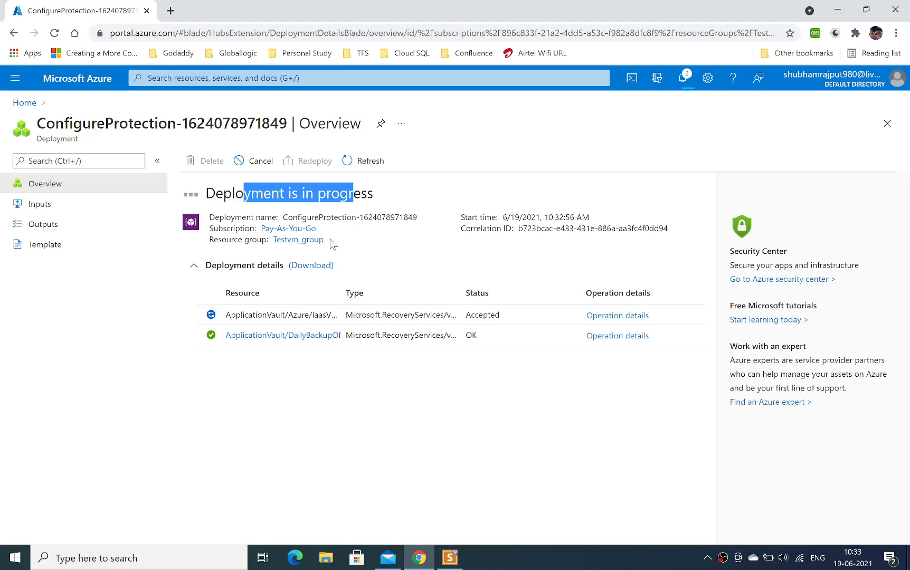
Open ApplicationVault from the Recovery Services vaults and check the Azure Virtual Machine entry in its backup items.
{"action": "left_click", "coordinate": [77, 78]}
{"action": "left_click", "coordinate": [209, 158]}
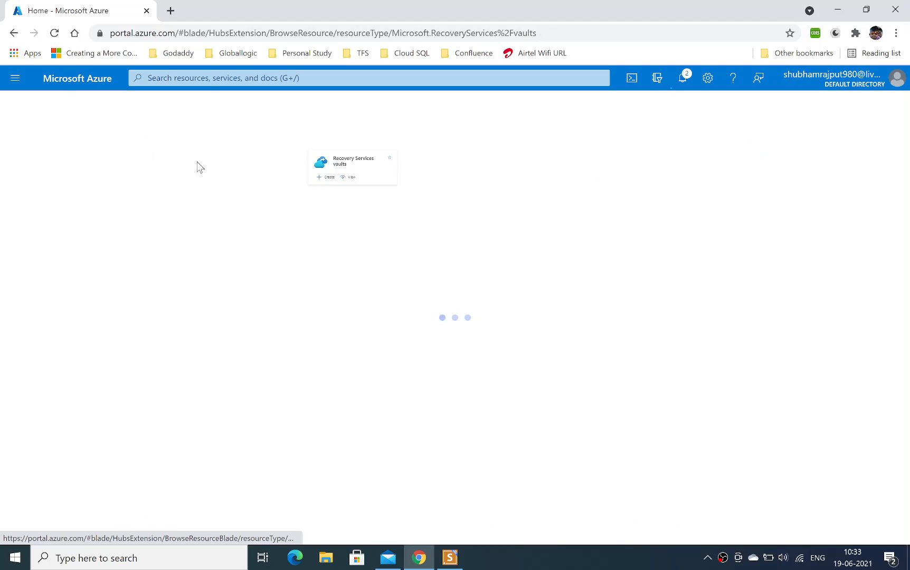
{"action": "left_click", "coordinate": [86, 264]}
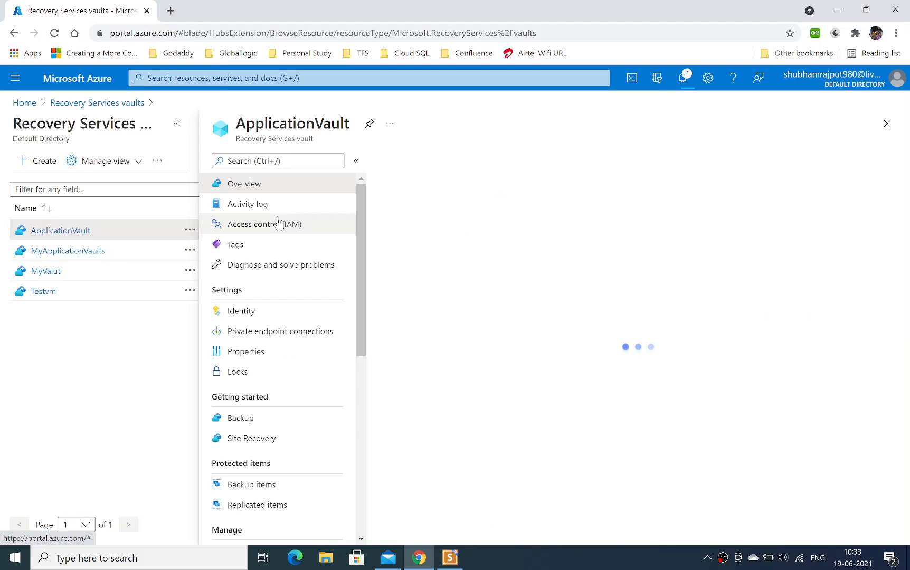
{"action": "left_click", "coordinate": [236, 418]}
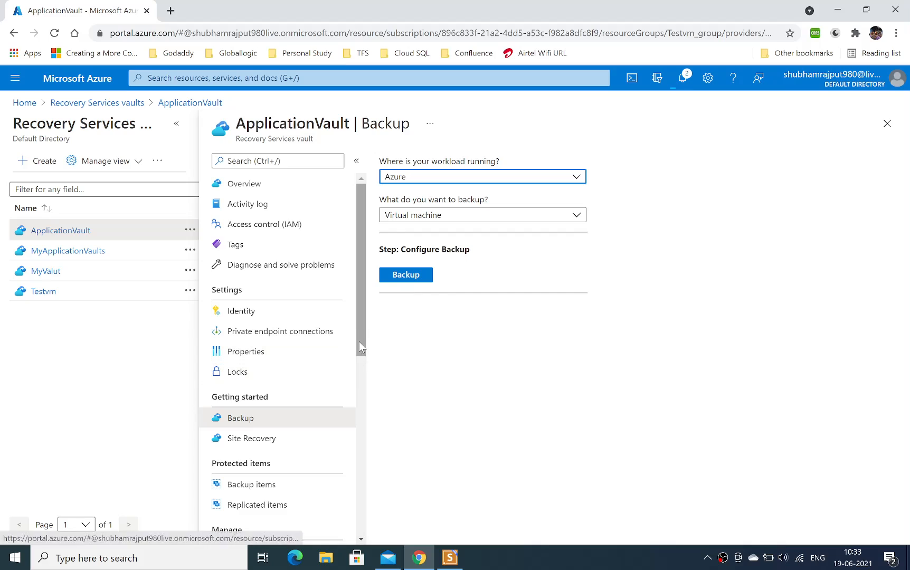
{"action": "left_click_drag", "start_coordinate": [359, 328], "coordinate": [358, 391]}
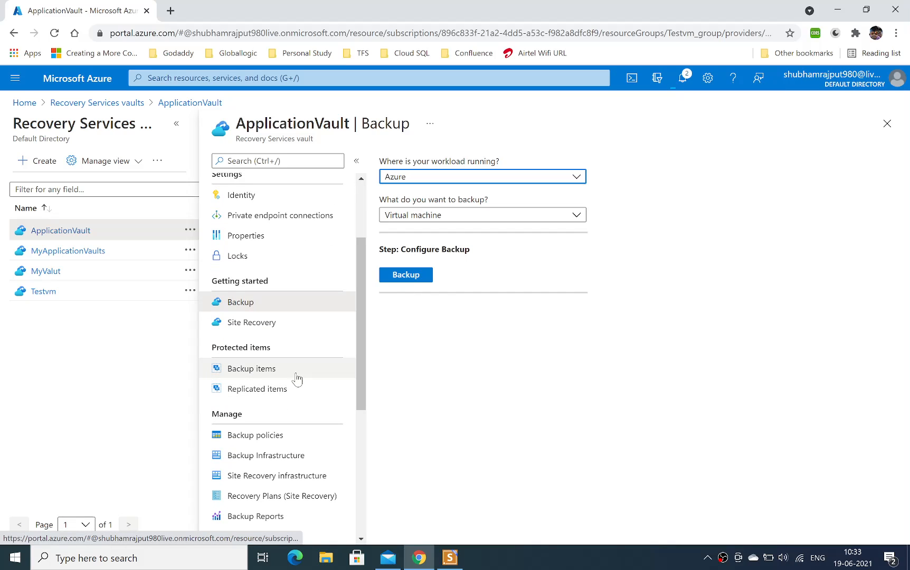
{"action": "left_click", "coordinate": [261, 373]}
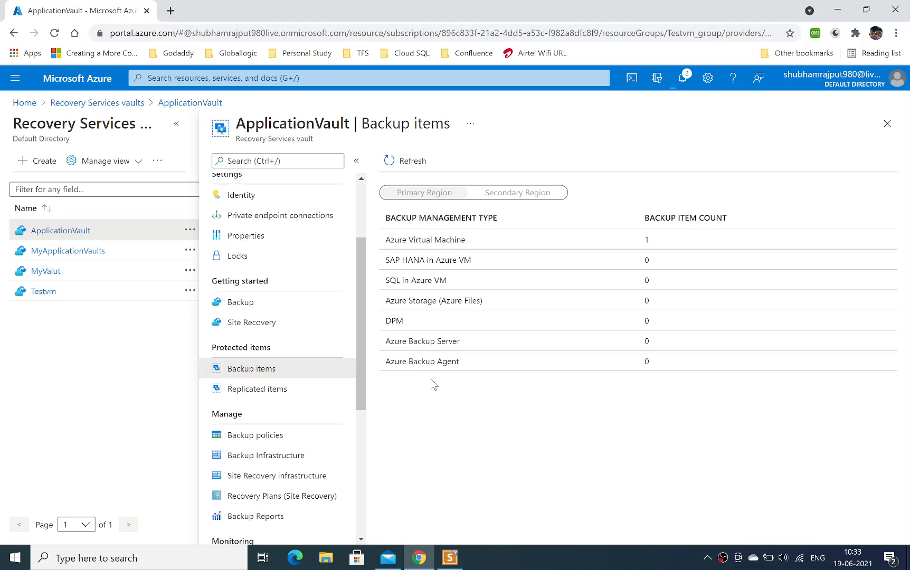
{"action": "left_click_drag", "start_coordinate": [421, 239], "coordinate": [681, 239]}
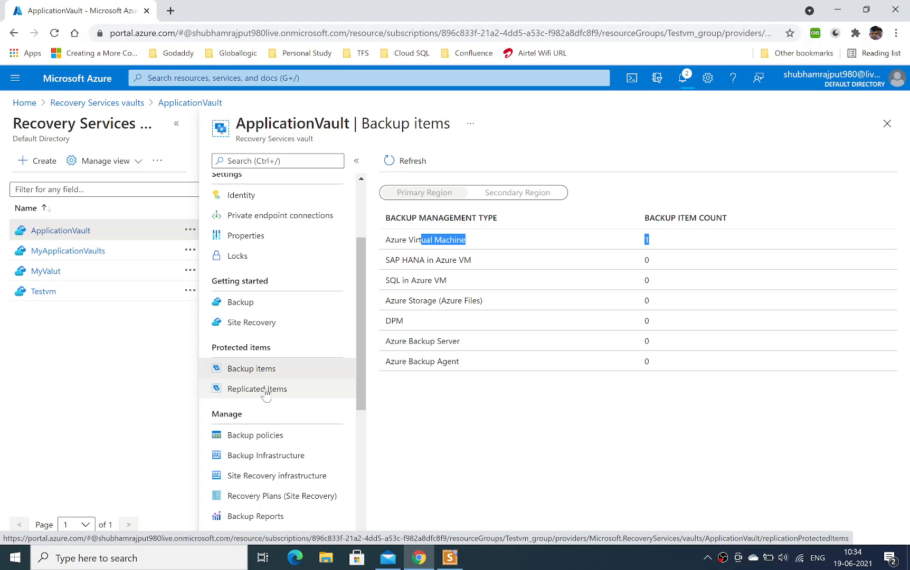
Check the vault's replicated items and its list of backup policies.
{"action": "left_click", "coordinate": [292, 396]}
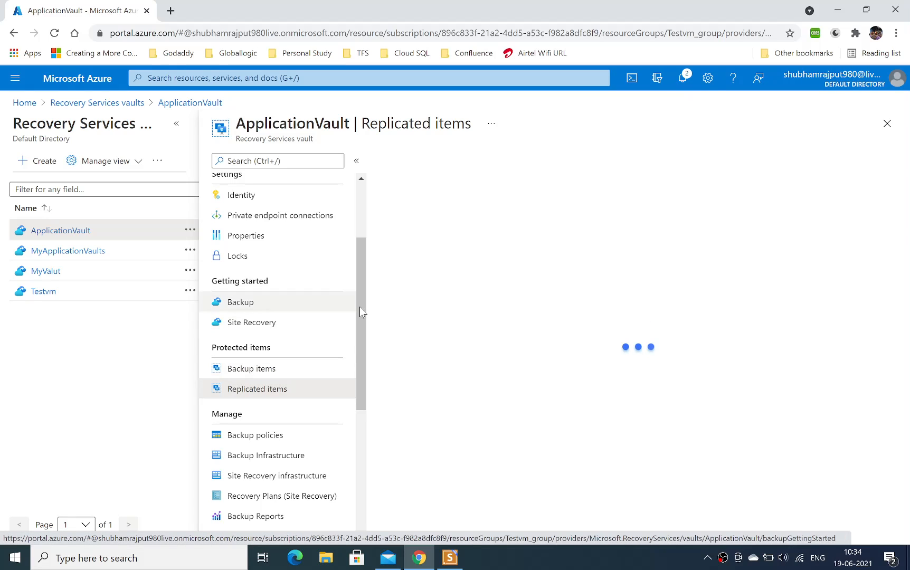
{"action": "left_click_drag", "start_coordinate": [360, 308], "coordinate": [365, 375]}
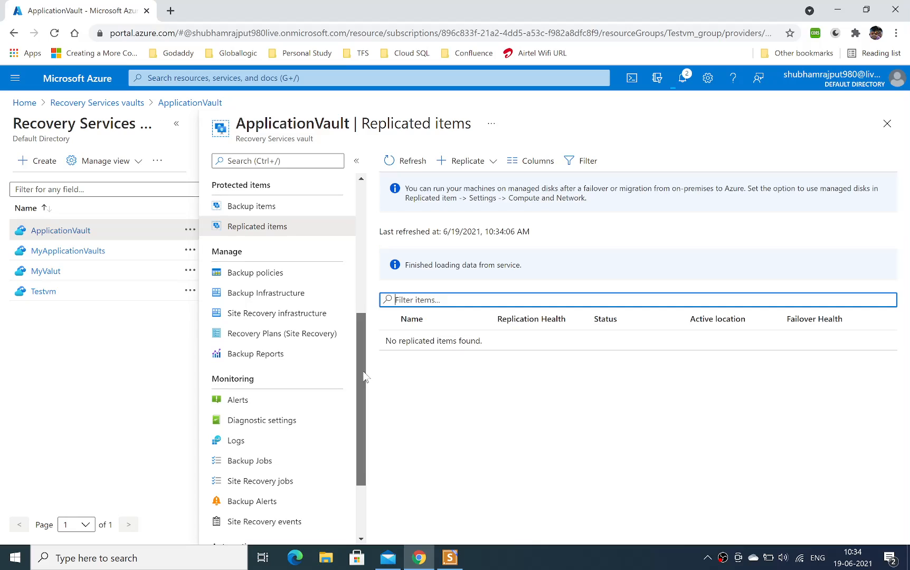
{"action": "left_click", "coordinate": [278, 274]}
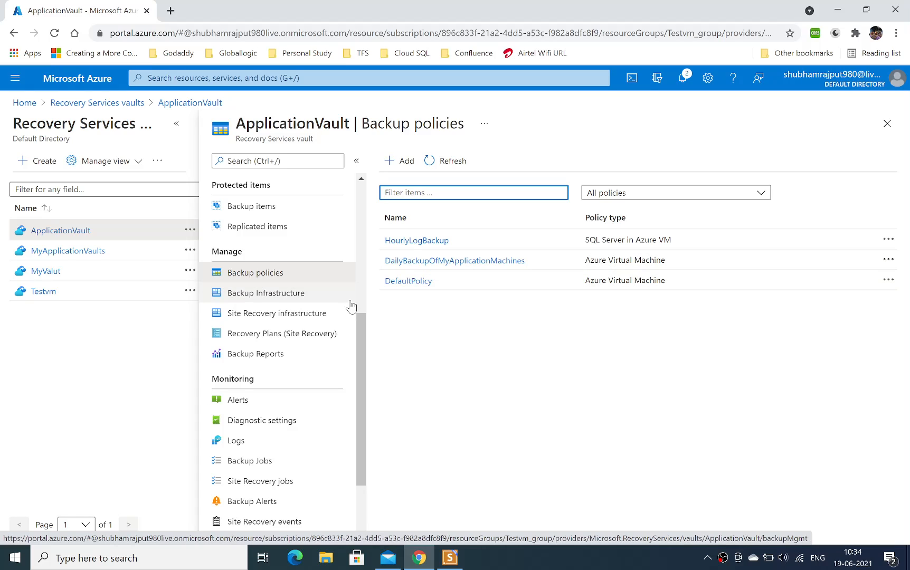
Open the vault's Site Recovery page and review the options for Azure virtual machines, VMware machines and Hyper-V machines.
{"action": "left_click_drag", "start_coordinate": [357, 346], "coordinate": [354, 277]}
{"action": "left_click", "coordinate": [256, 309]}
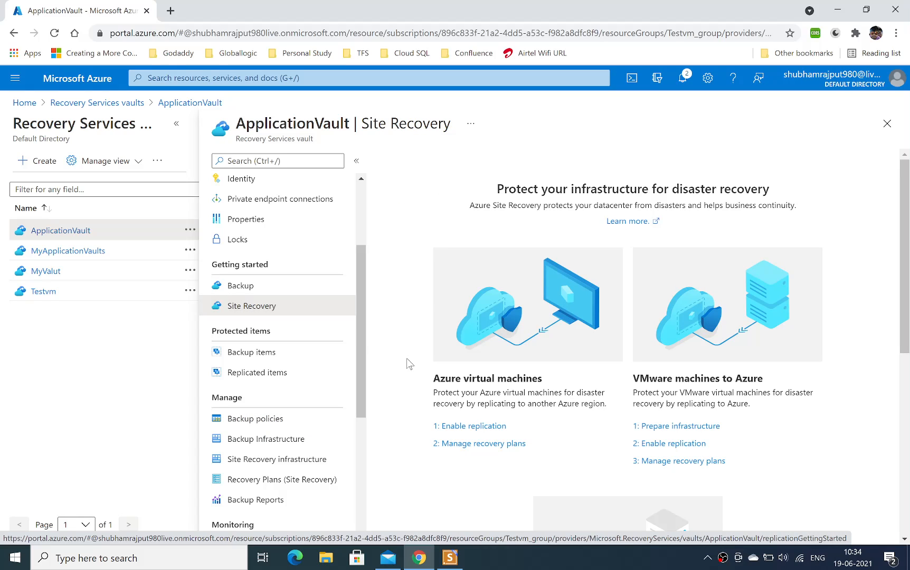
{"action": "left_click", "coordinate": [176, 123]}
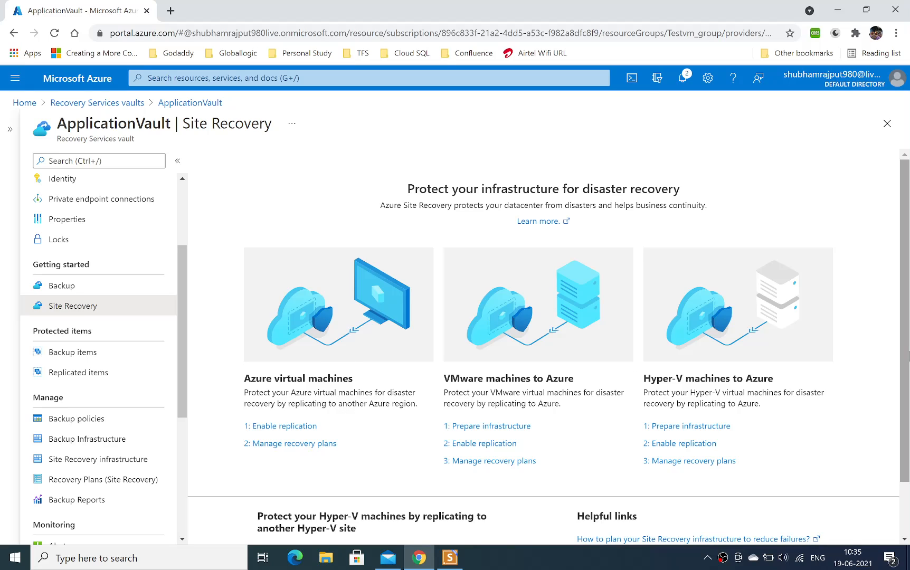
{"action": "scroll", "coordinate": [853, 399], "scroll_direction": "down", "scroll_amount": 1}
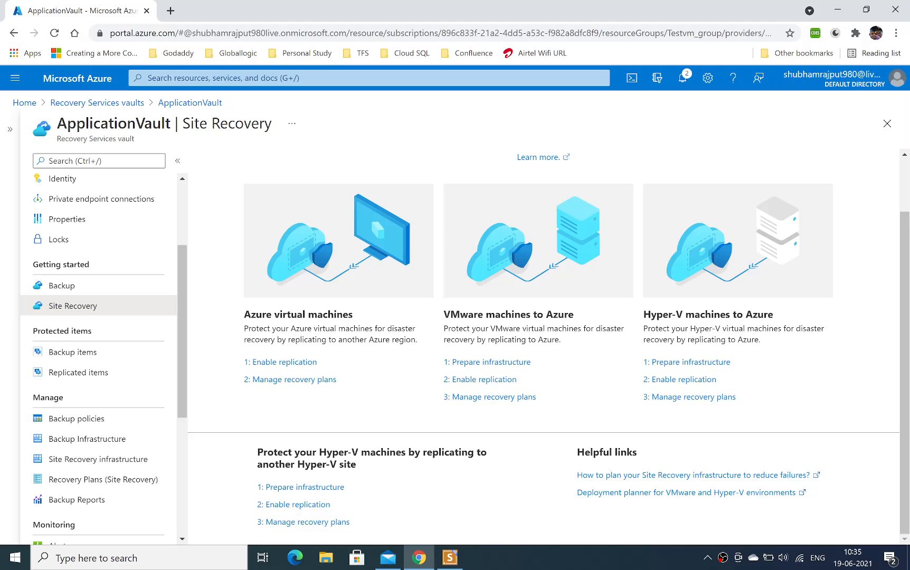
{"action": "left_click_drag", "start_coordinate": [256, 314], "coordinate": [343, 315]}
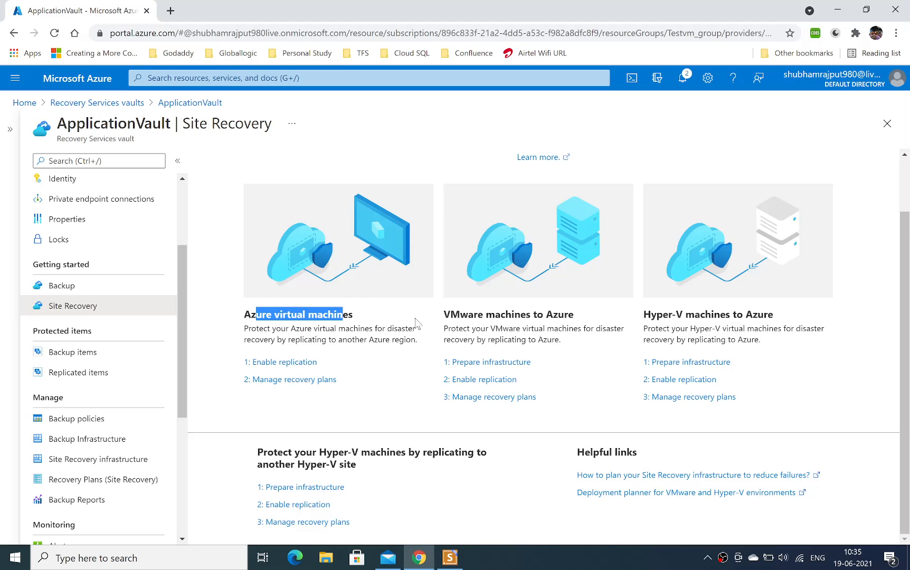
{"action": "left_click_drag", "start_coordinate": [450, 314], "coordinate": [552, 315]}
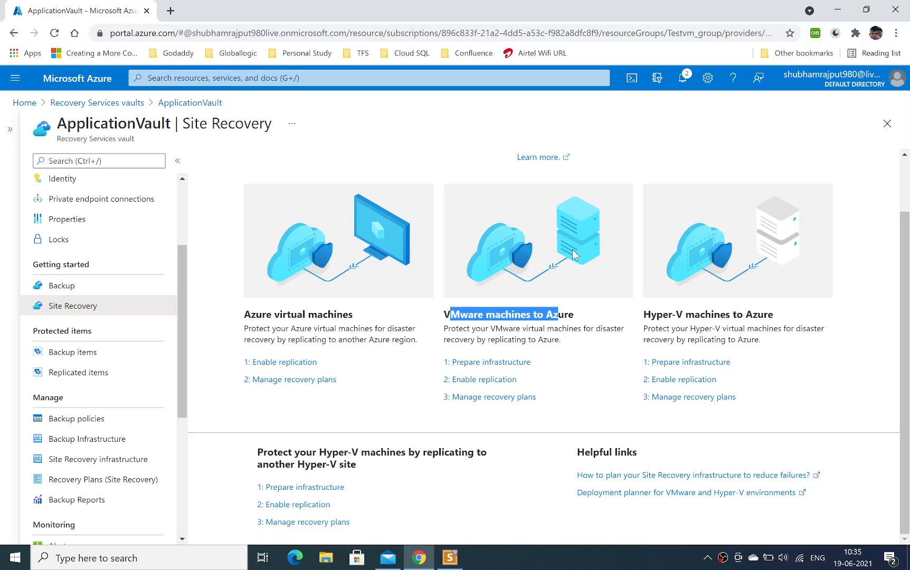
{"action": "left_click_drag", "start_coordinate": [650, 315], "coordinate": [768, 315]}
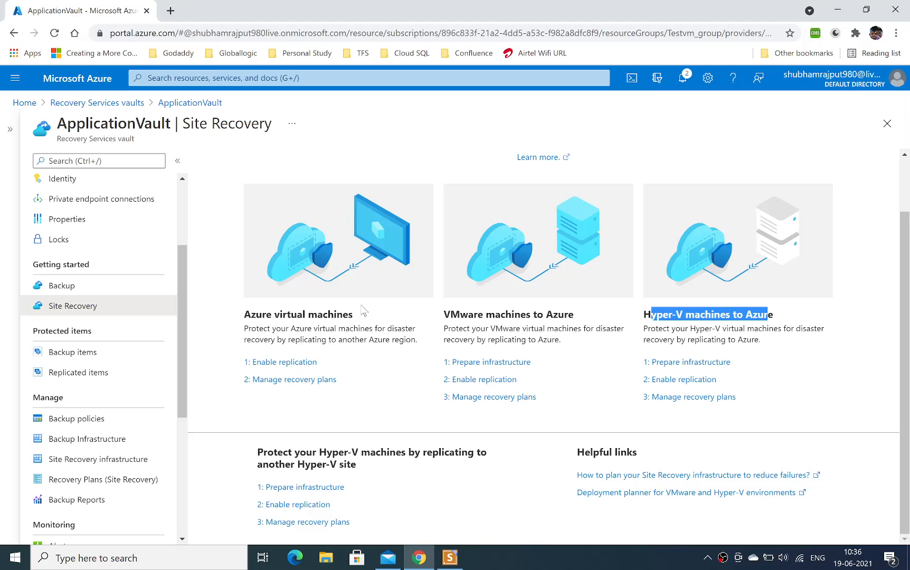
Start enabling replication for Azure virtual machines, keep the Resource Manager deployment model, and choose Testvm_group as source resource group.
{"action": "left_click", "coordinate": [286, 365]}
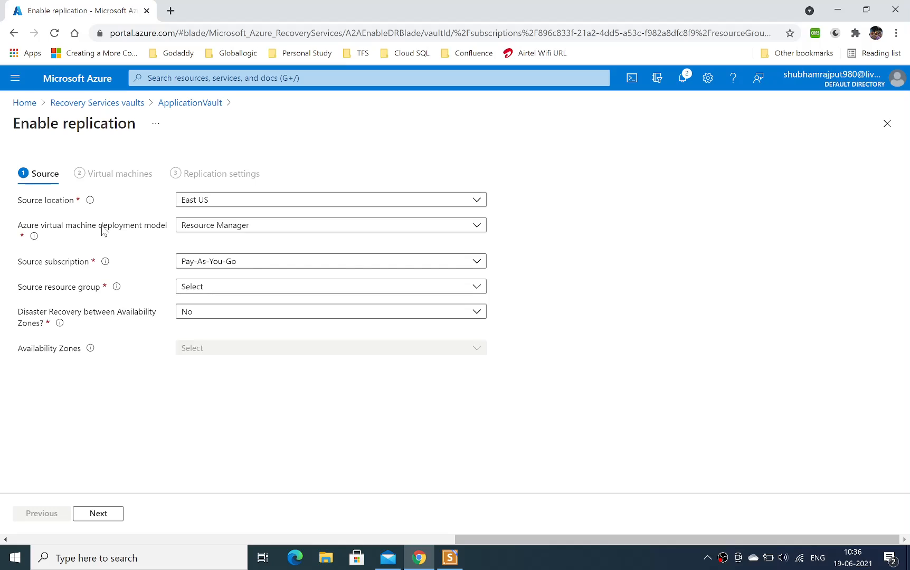
{"action": "left_click", "coordinate": [270, 233]}
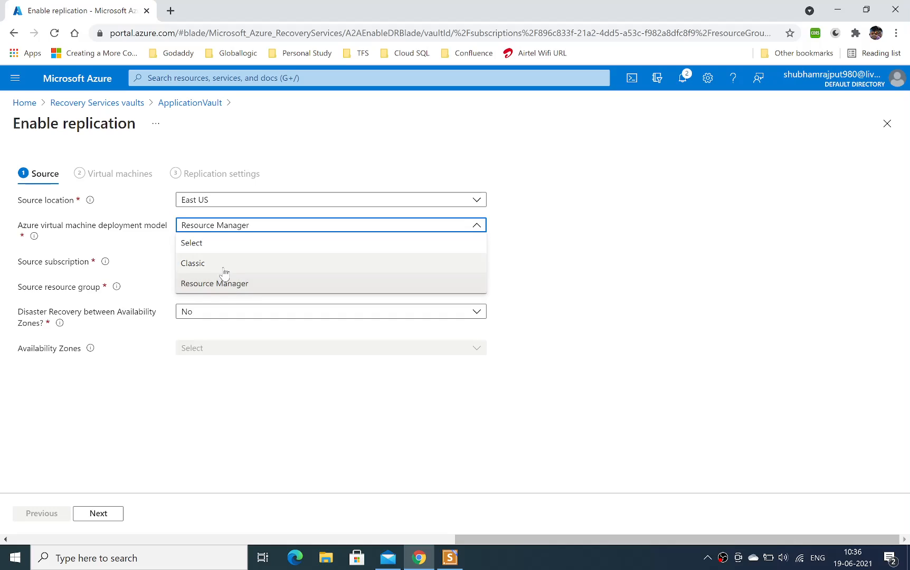
{"action": "left_click", "coordinate": [533, 262]}
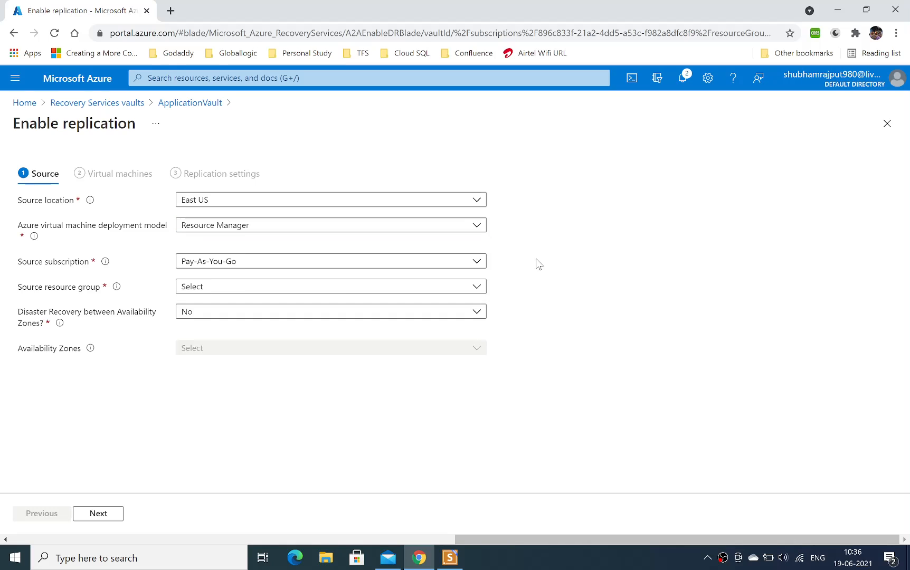
{"action": "left_click", "coordinate": [236, 290]}
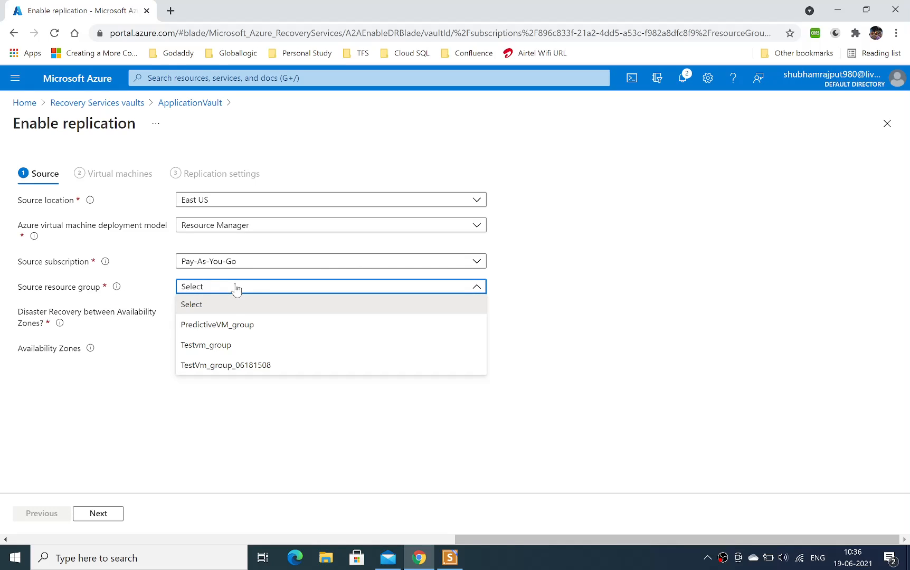
{"action": "left_click", "coordinate": [231, 348]}
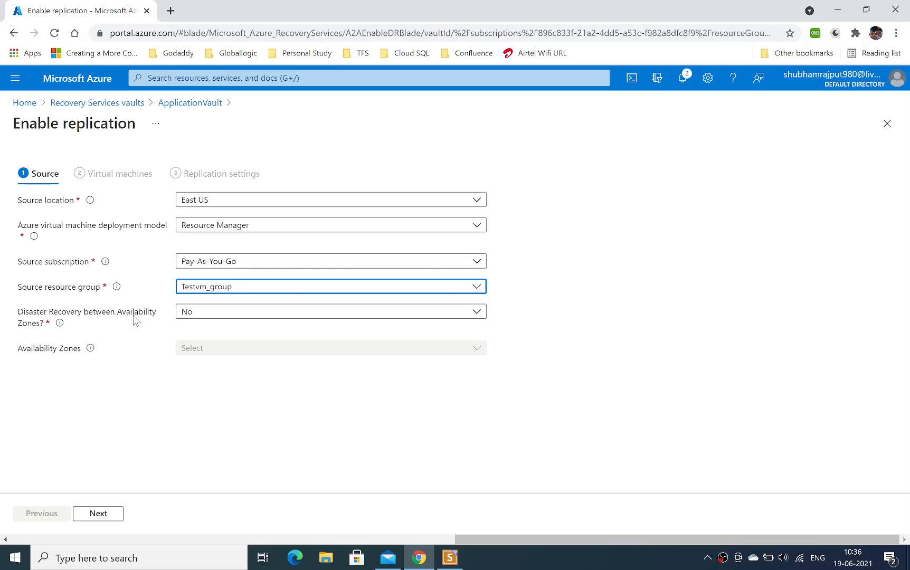
Set disaster recovery between availability zones to Yes with zone 1, and check which virtual machines can be replicated.
{"action": "left_click", "coordinate": [226, 315]}
{"action": "left_click", "coordinate": [228, 333]}
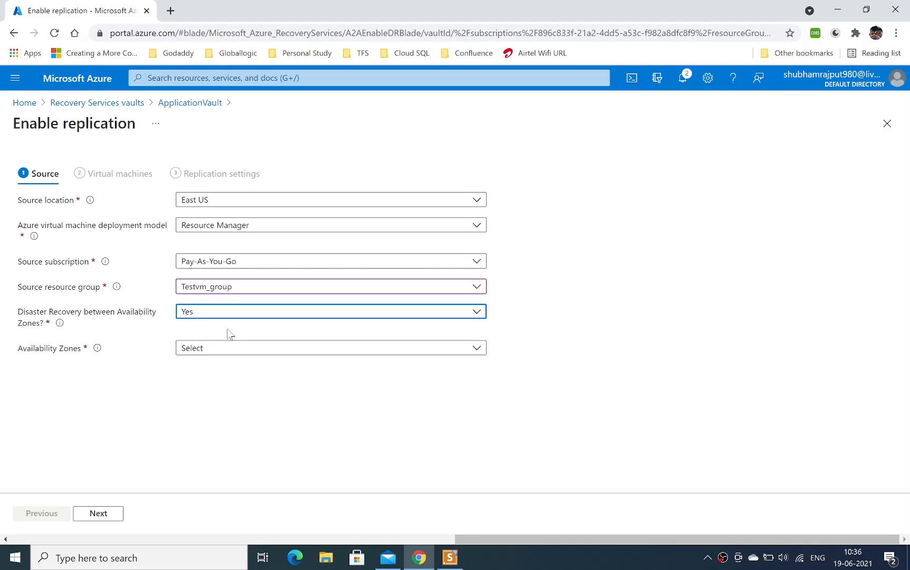
{"action": "left_click", "coordinate": [270, 350]}
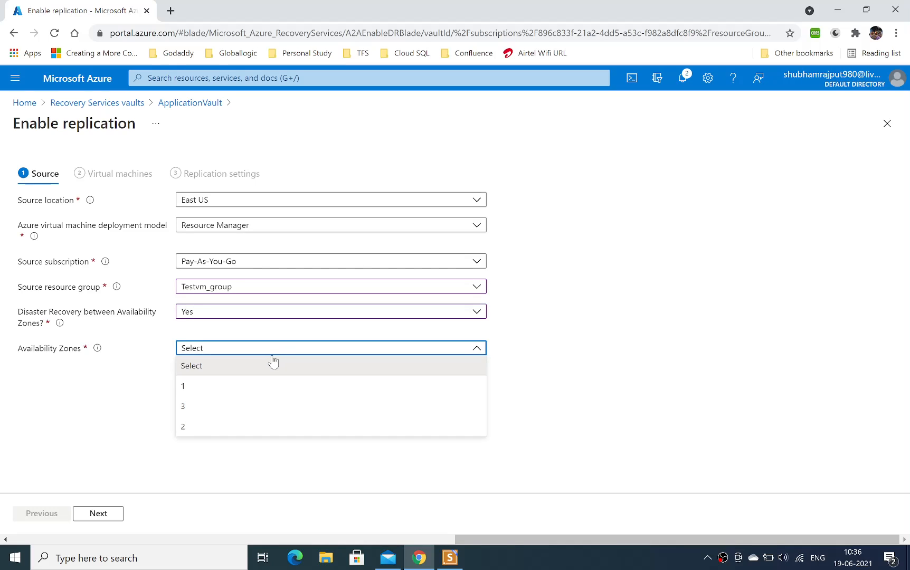
{"action": "left_click", "coordinate": [248, 390]}
{"action": "left_click", "coordinate": [98, 514]}
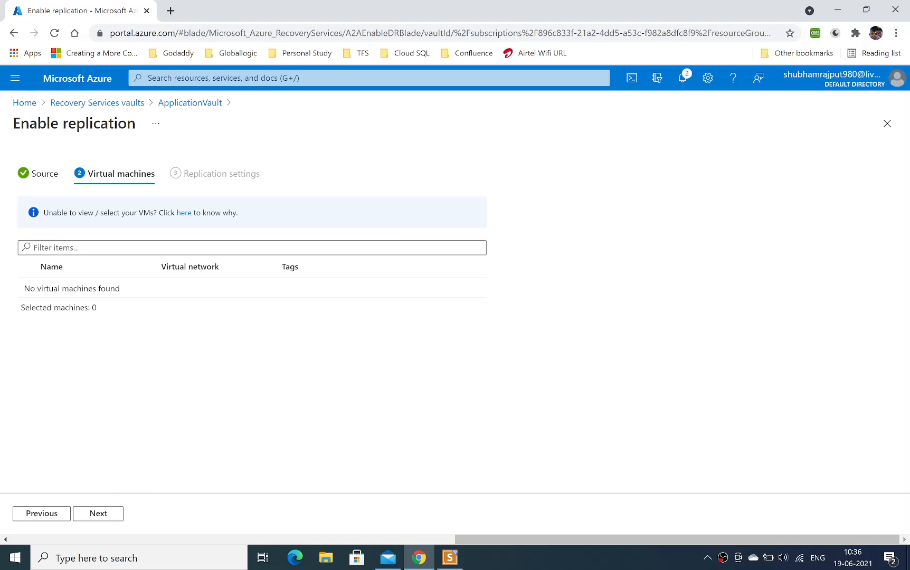
{"action": "left_click_drag", "start_coordinate": [35, 289], "coordinate": [120, 289]}
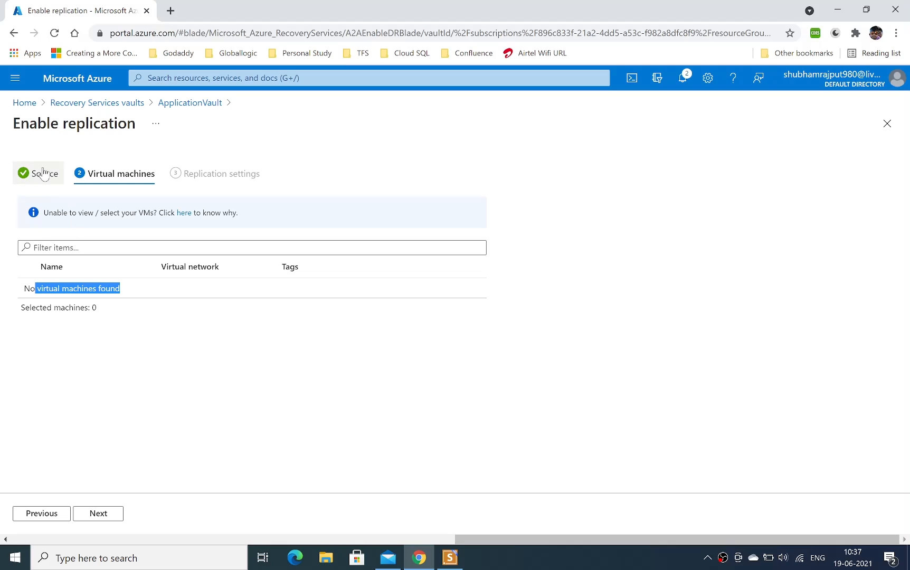
Set disaster recovery between availability zones back to No, recheck the list of virtual machines, and return to the source settings.
{"action": "left_click", "coordinate": [45, 515]}
{"action": "left_click", "coordinate": [209, 312]}
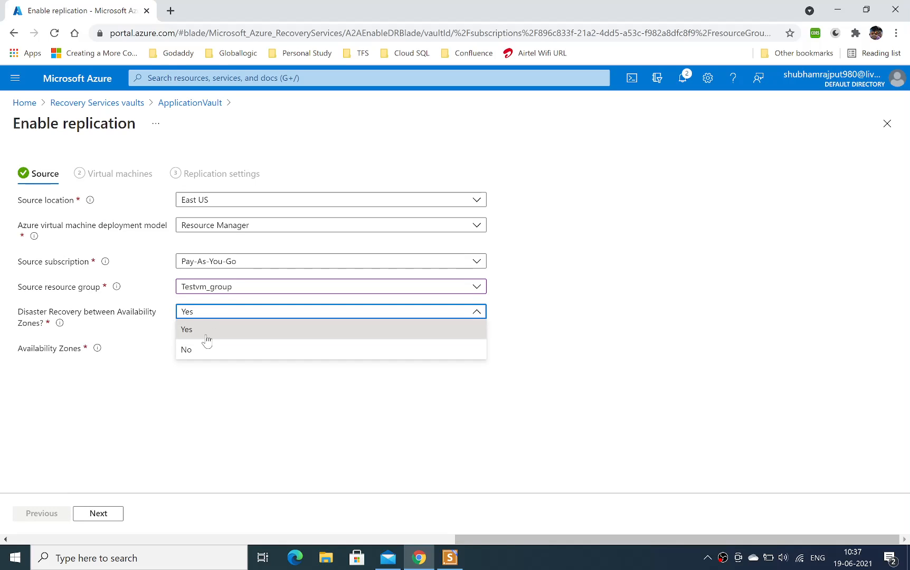
{"action": "left_click", "coordinate": [204, 350]}
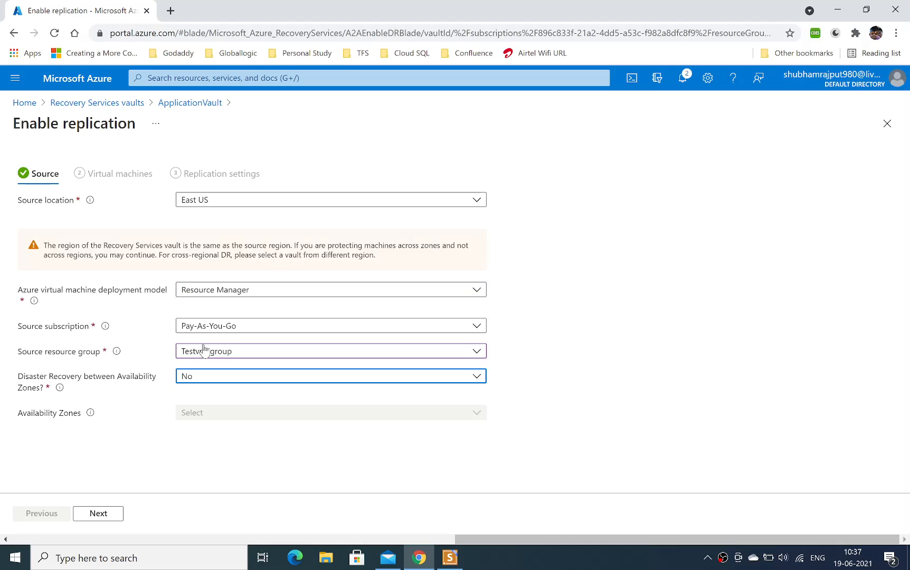
{"action": "left_click", "coordinate": [101, 515]}
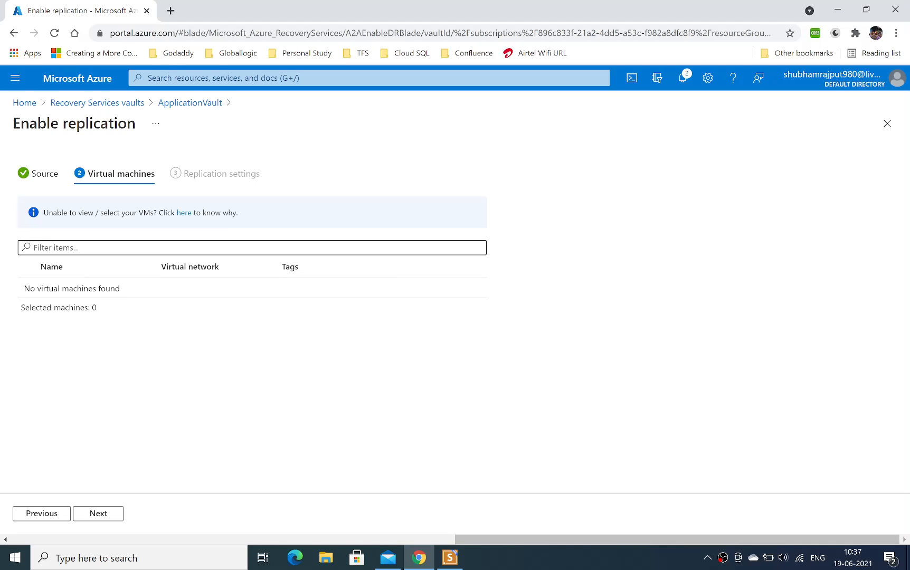
{"action": "left_click", "coordinate": [56, 248]}
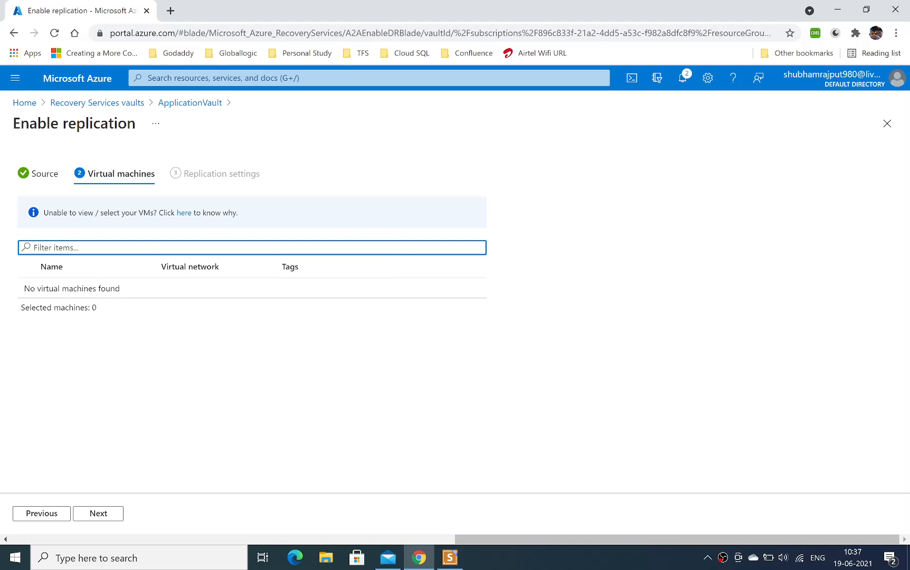
{"action": "double_click", "coordinate": [78, 289]}
{"action": "left_click", "coordinate": [40, 176]}
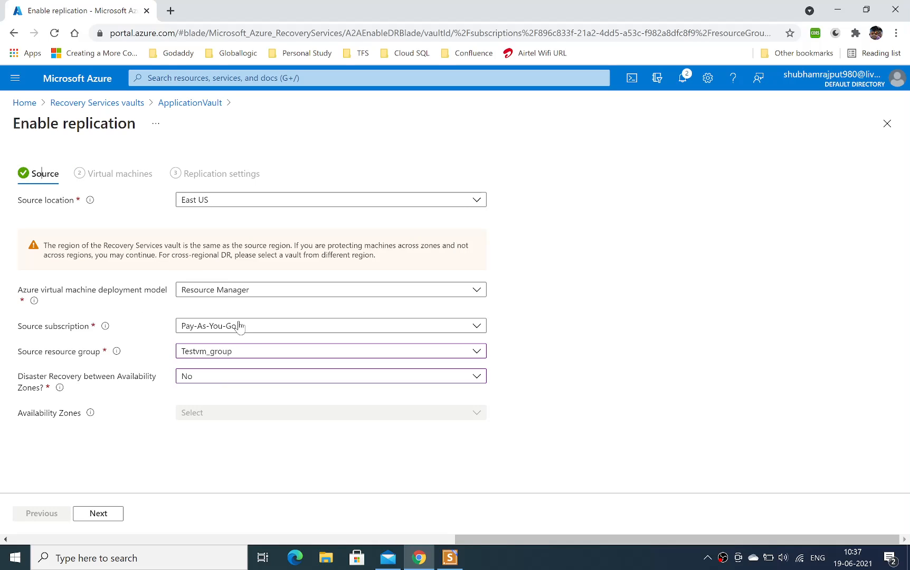
Change the source resource group to TestVm_group_06181508 and proceed to the list of virtual machines.
{"action": "left_click", "coordinate": [240, 354]}
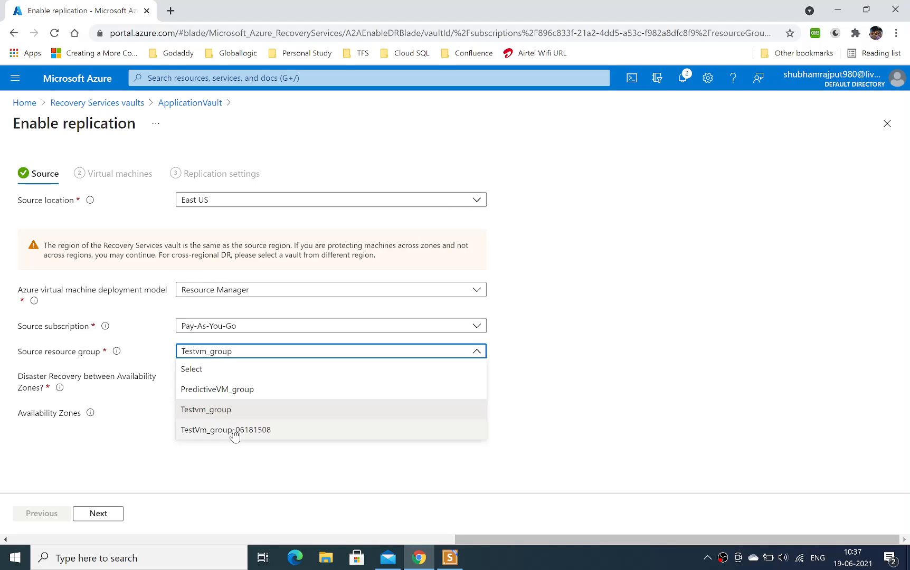
{"action": "left_click", "coordinate": [233, 430]}
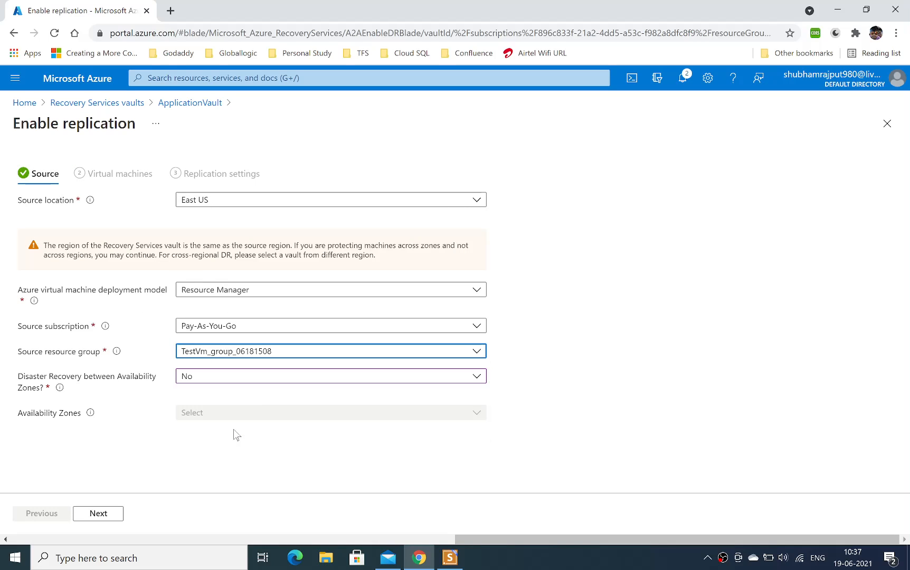
{"action": "left_click", "coordinate": [98, 513]}
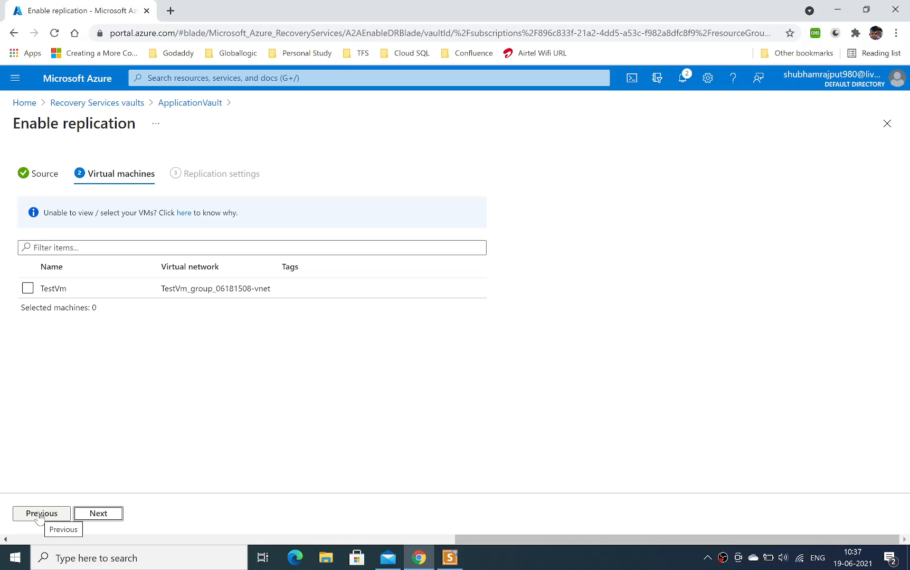
Open the TestVm overview in a second browser tab, check its resource group, and return to the replication setup.
{"action": "middle_click", "coordinate": [87, 87]}
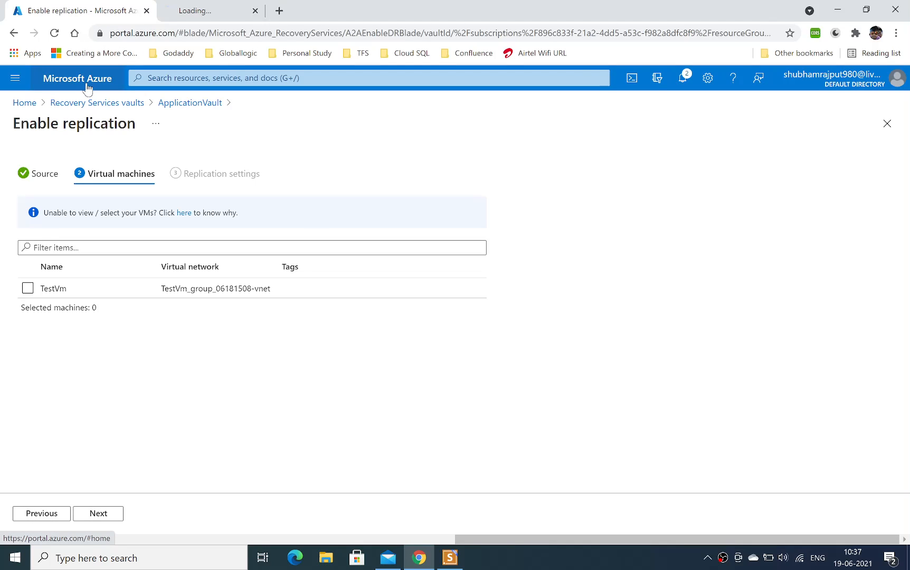
{"action": "left_click", "coordinate": [201, 8]}
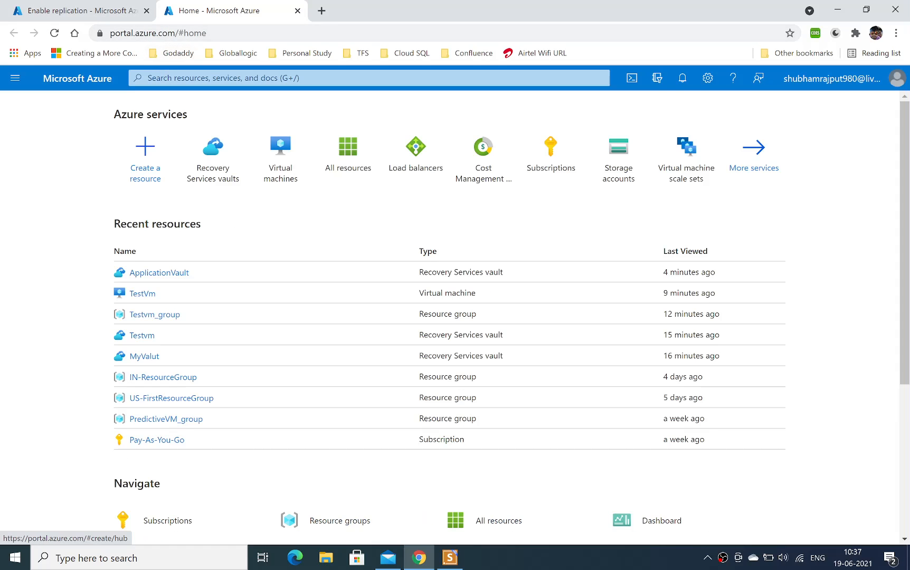
{"action": "left_click", "coordinate": [139, 301]}
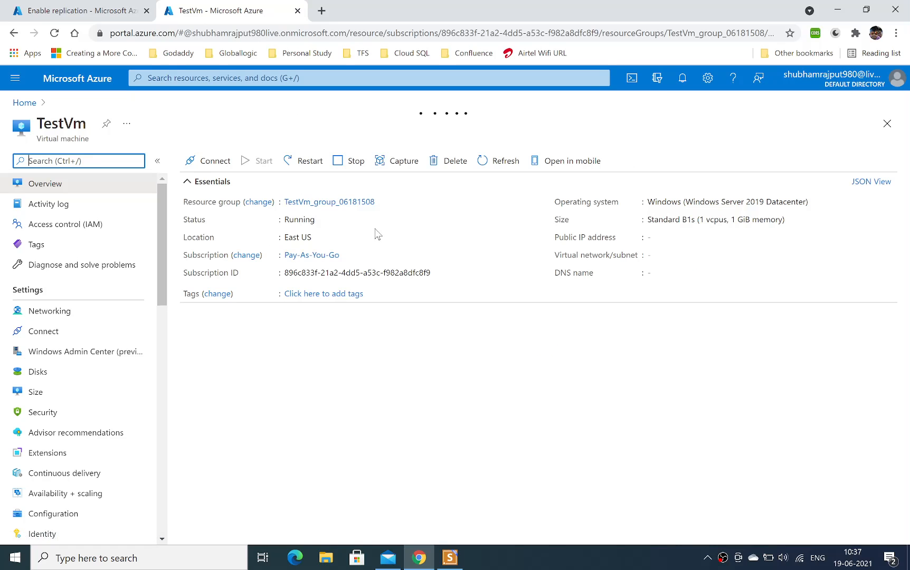
{"action": "left_click", "coordinate": [382, 202]}
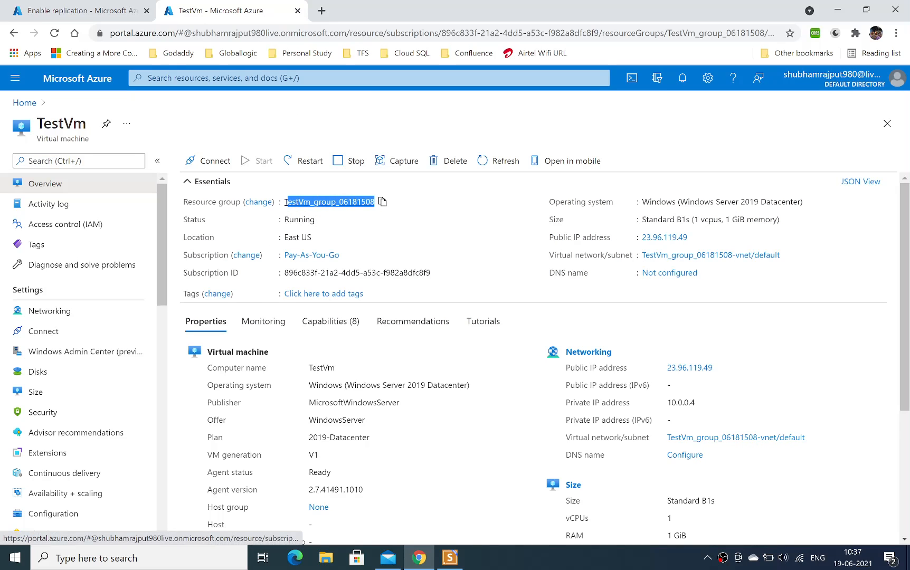
{"action": "left_click", "coordinate": [89, 7]}
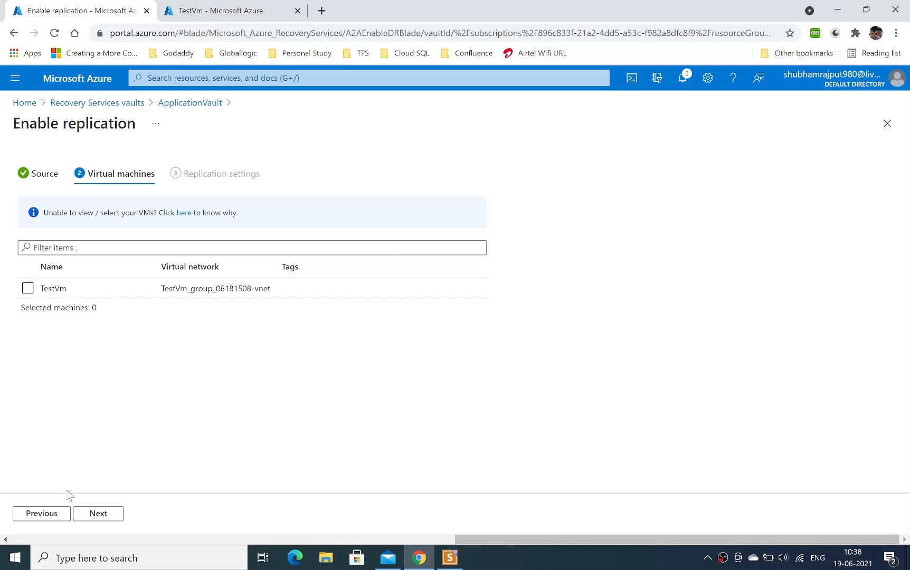
Try disaster recovery between availability zones set to Yes with zone 1 for TestVm_group_06181508, and list the virtual machines.
{"action": "left_click", "coordinate": [41, 513]}
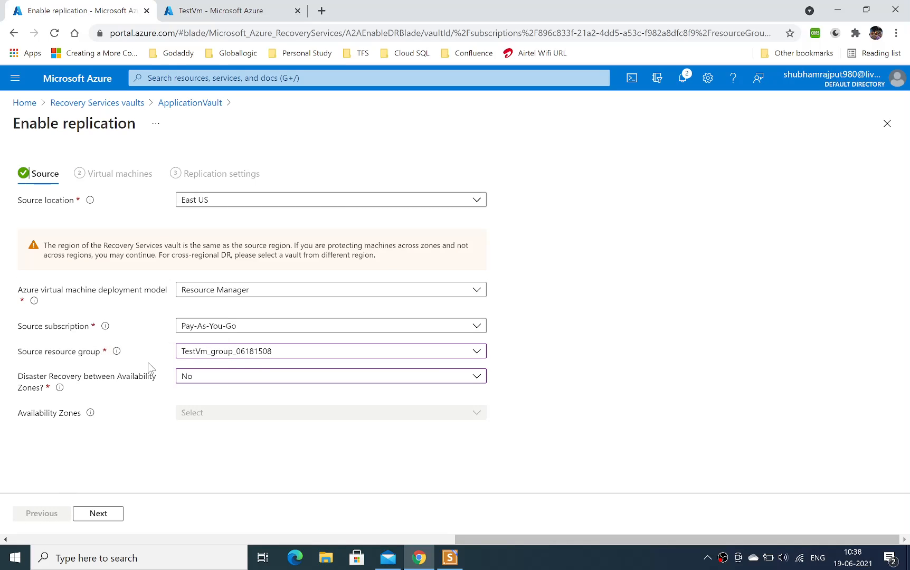
{"action": "left_click", "coordinate": [211, 376]}
{"action": "left_click", "coordinate": [207, 399]}
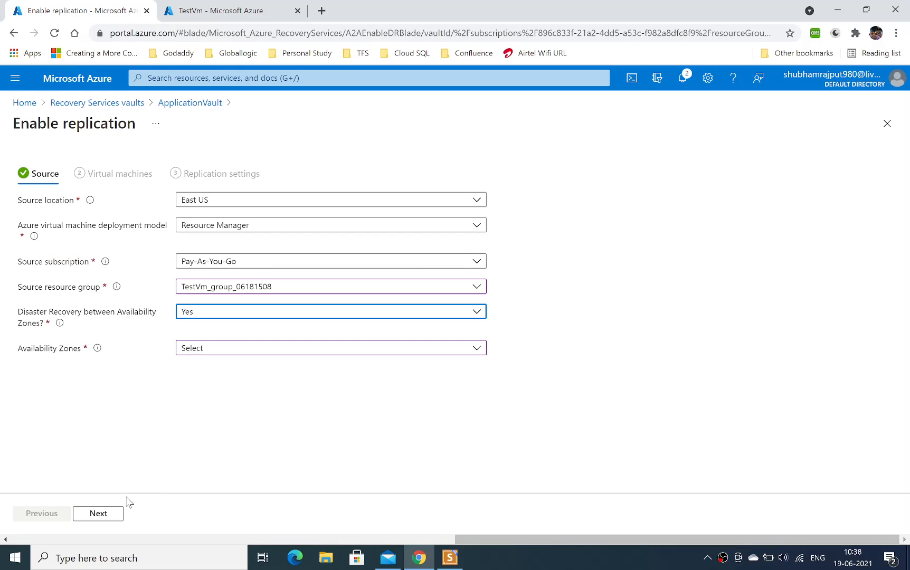
{"action": "left_click", "coordinate": [107, 518]}
{"action": "left_click", "coordinate": [246, 348]}
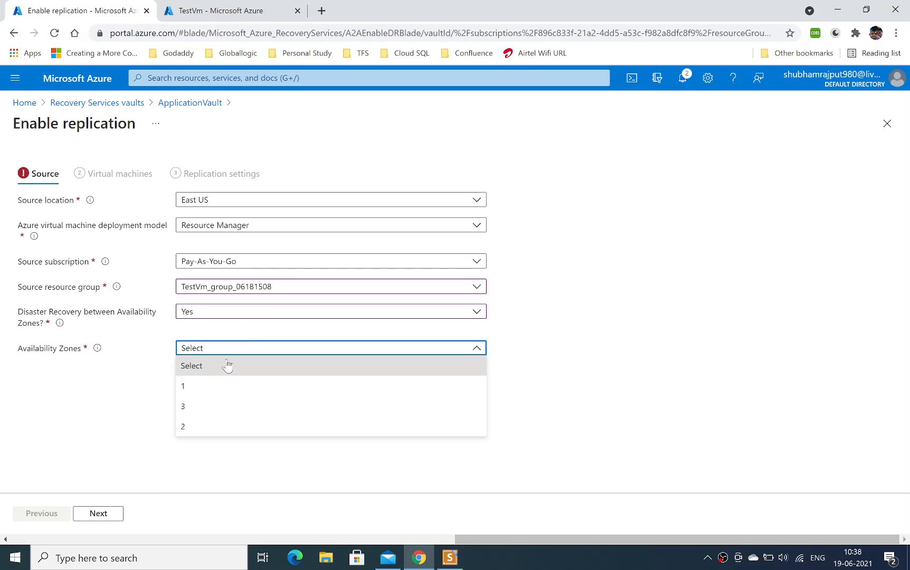
{"action": "left_click", "coordinate": [213, 383]}
{"action": "left_click", "coordinate": [101, 513]}
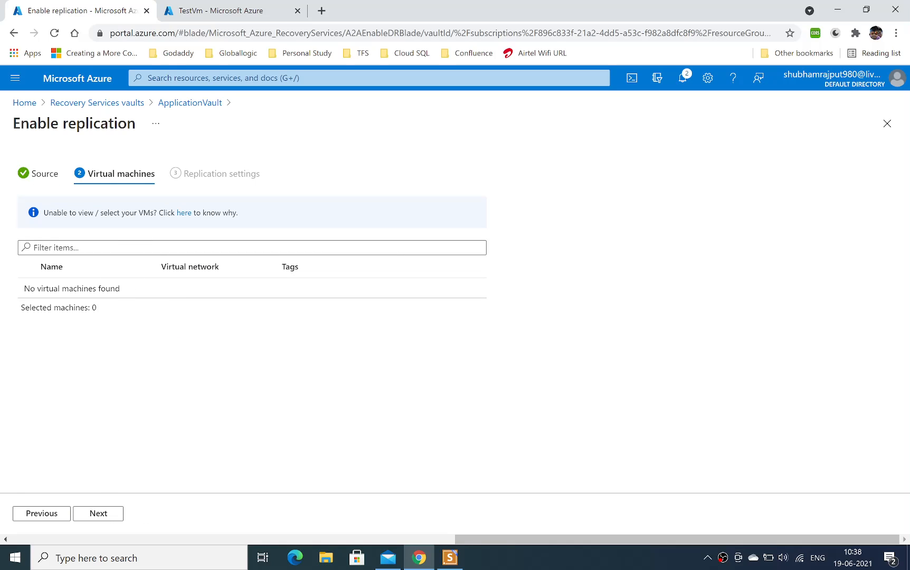
Check TestVm's availability and scaling properties in its overview, and return to the replication setup.
{"action": "left_click", "coordinate": [261, 9]}
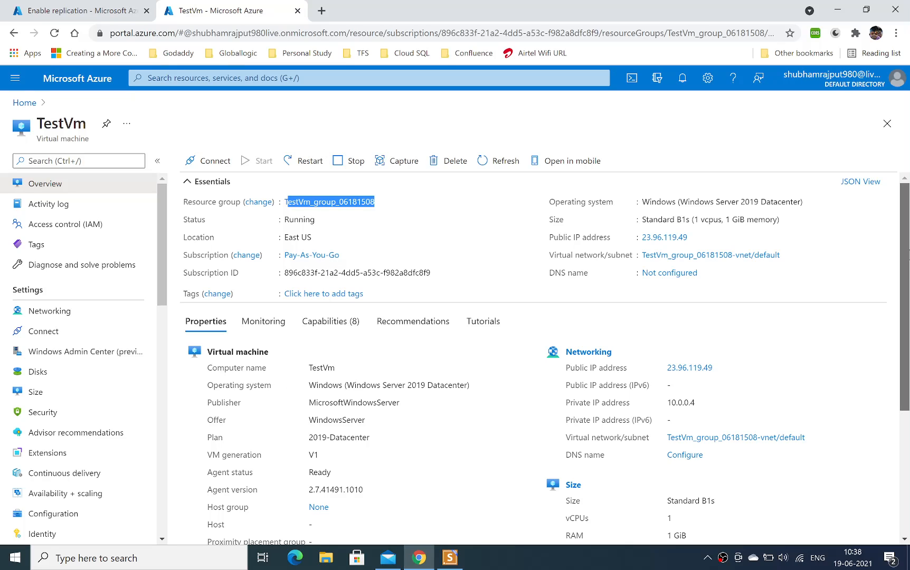
{"action": "scroll", "coordinate": [904, 296], "scroll_direction": "down", "scroll_amount": 4}
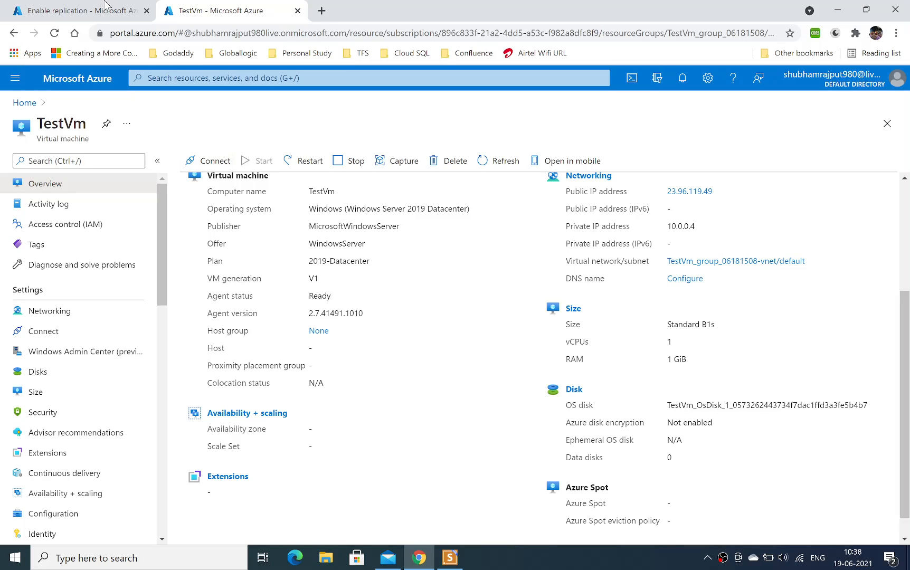
{"action": "left_click", "coordinate": [82, 4]}
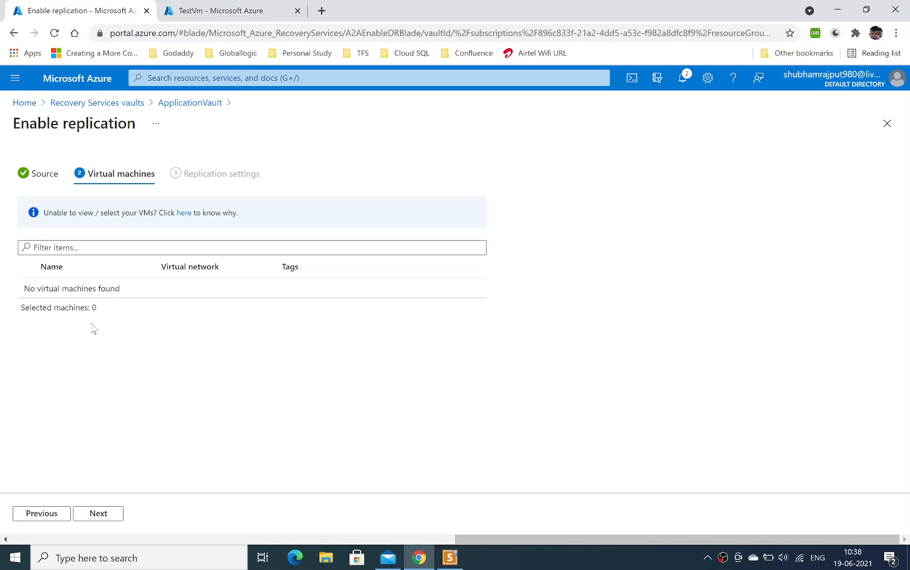
Switch disaster recovery between availability zones back to No in the source settings and list the virtual machines again.
{"action": "left_click", "coordinate": [44, 514]}
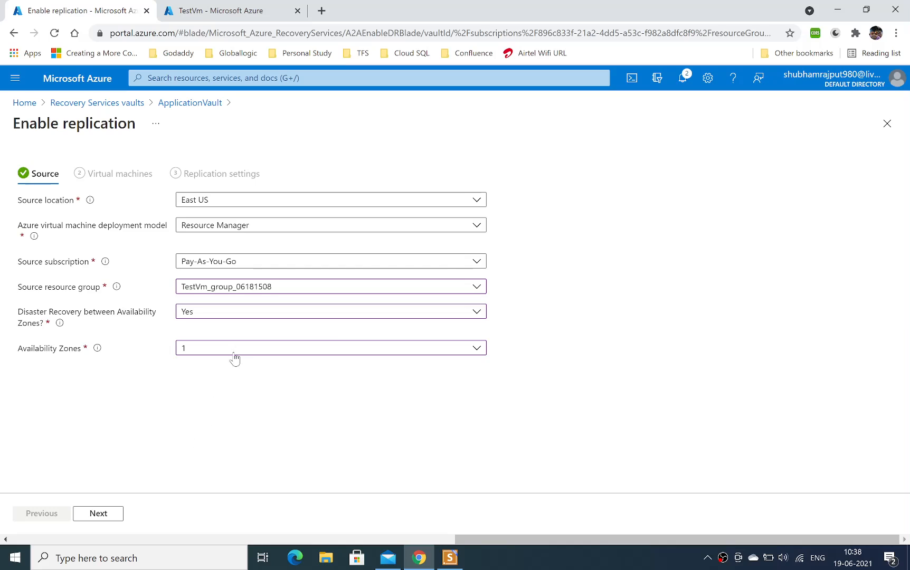
{"action": "left_click", "coordinate": [226, 314]}
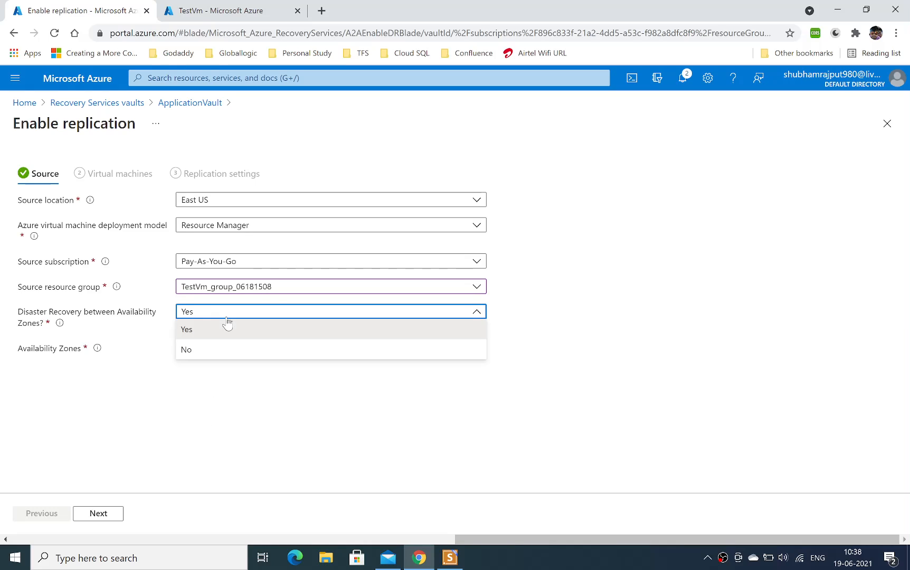
{"action": "left_click", "coordinate": [228, 324]}
{"action": "left_click", "coordinate": [227, 313]}
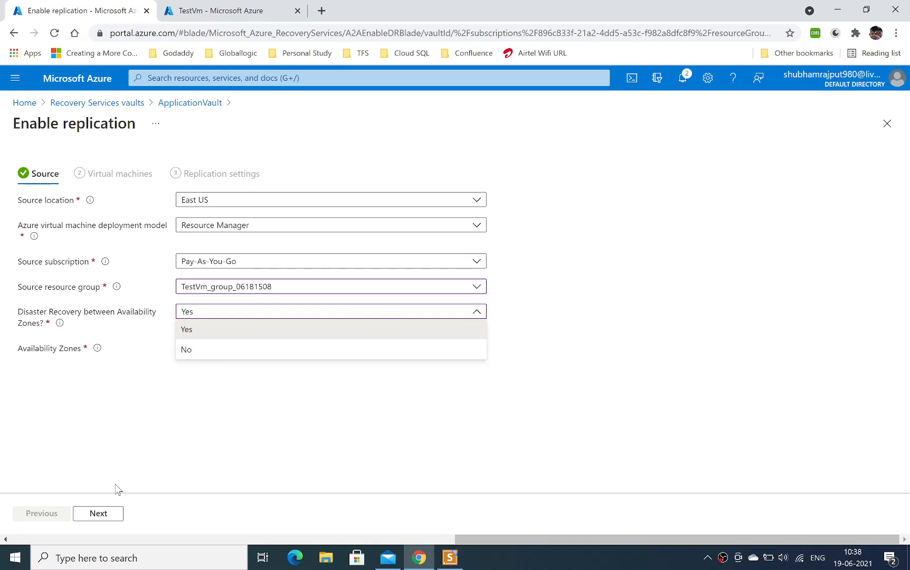
{"action": "left_click", "coordinate": [231, 354]}
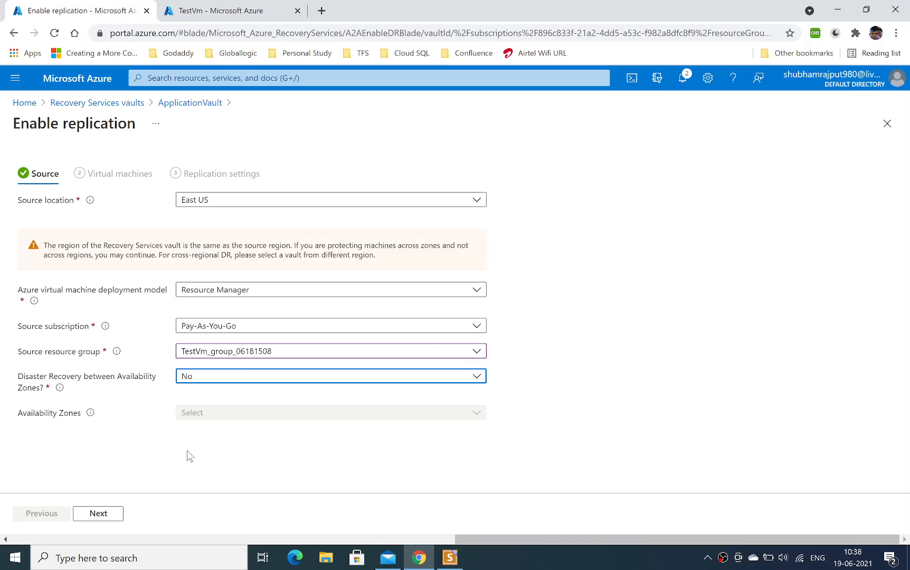
{"action": "left_click", "coordinate": [99, 513]}
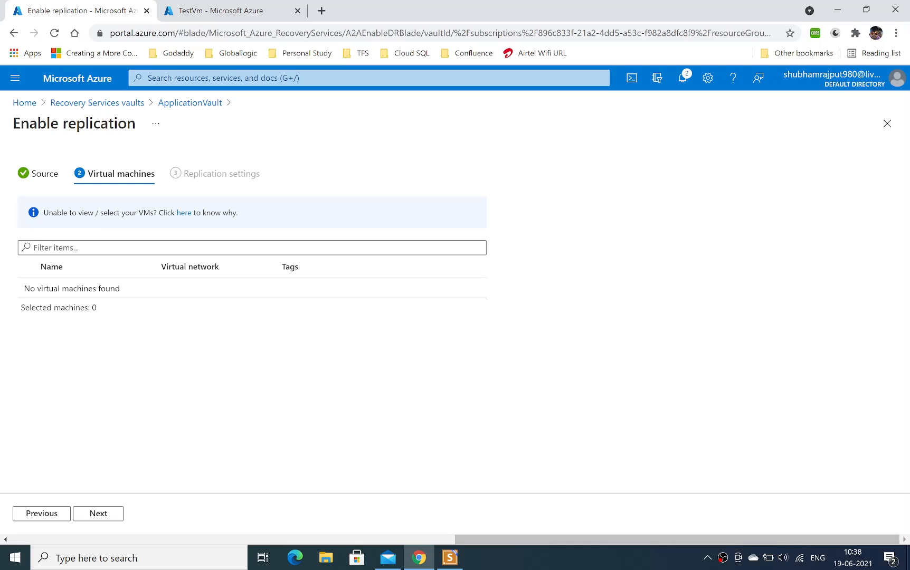
Recheck the virtual machine list from the source settings, and review the choices for disaster recovery between availability zones.
{"action": "left_click", "coordinate": [37, 178]}
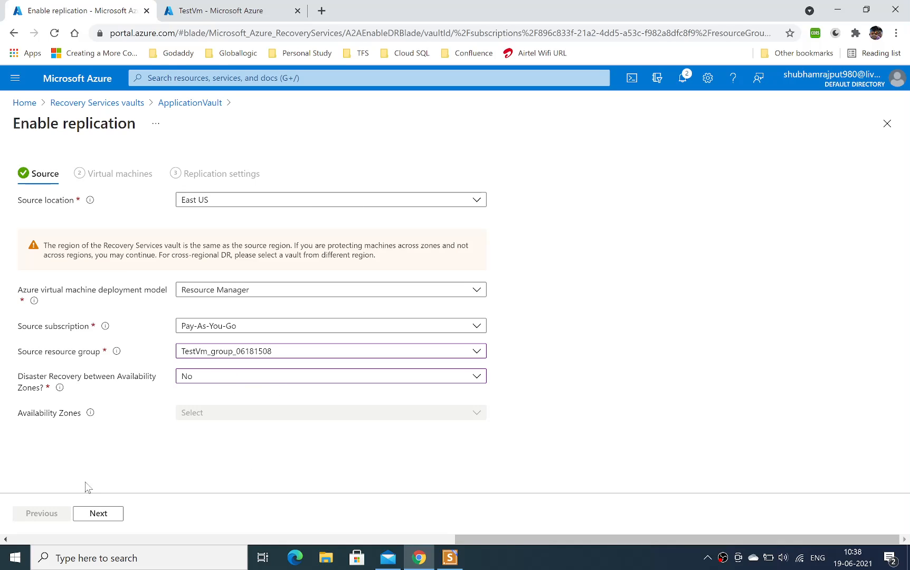
{"action": "left_click", "coordinate": [100, 514]}
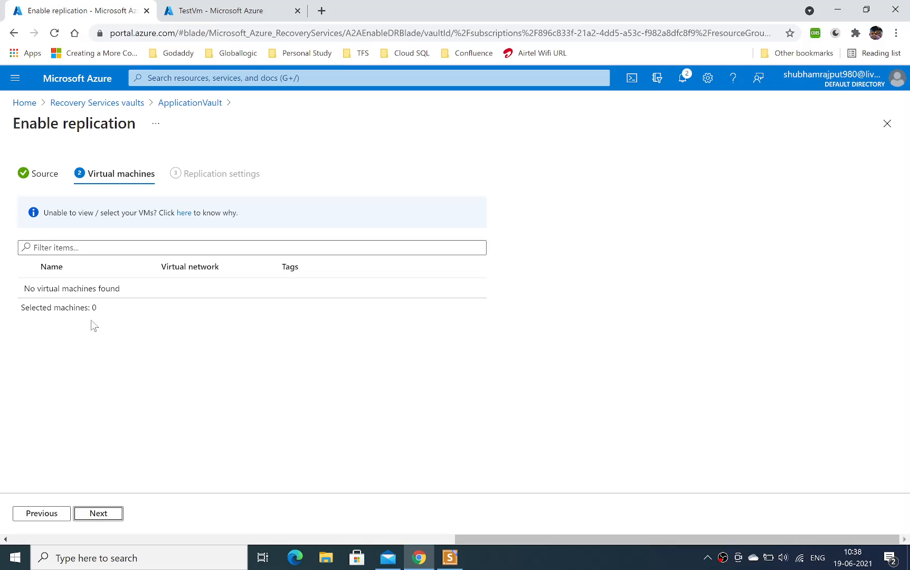
{"action": "double_click", "coordinate": [106, 289]}
{"action": "left_click", "coordinate": [125, 247]}
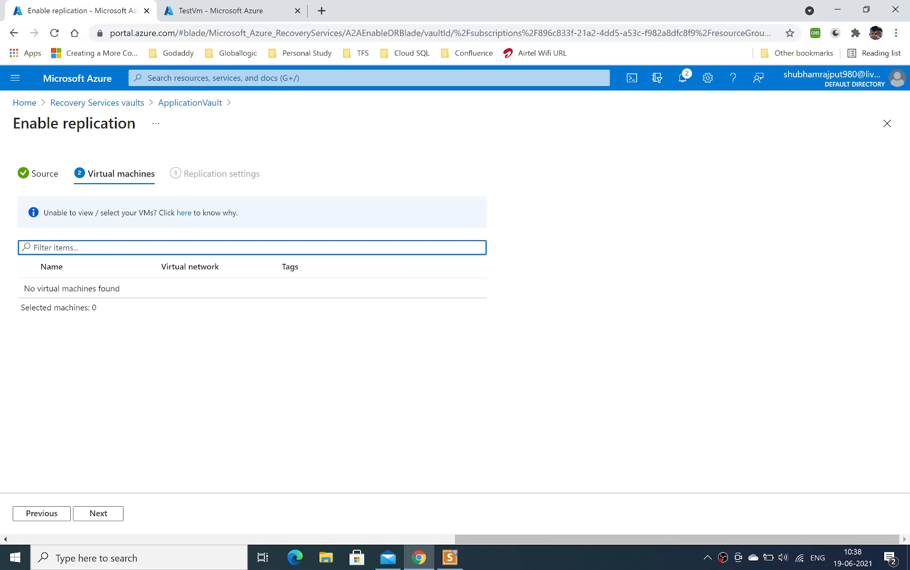
{"action": "left_click", "coordinate": [45, 174]}
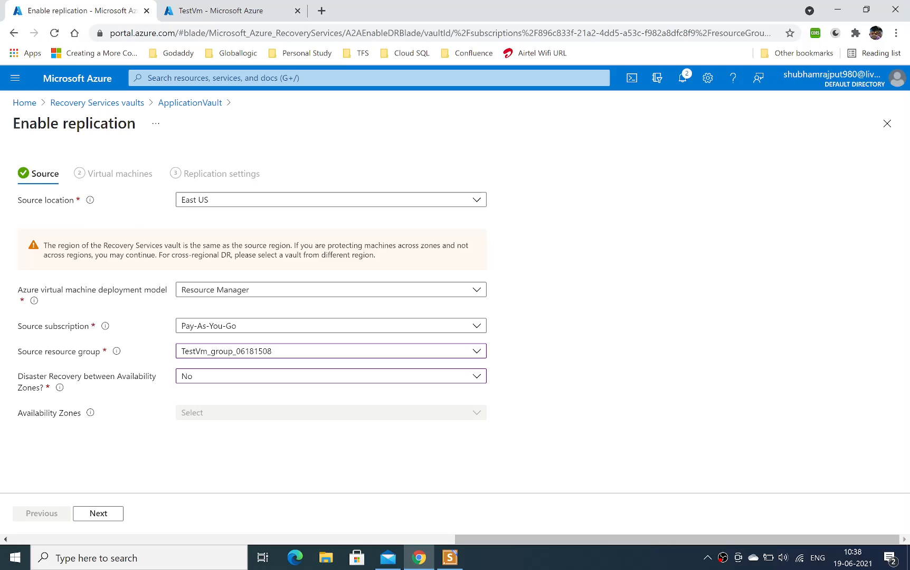
{"action": "left_click", "coordinate": [455, 378]}
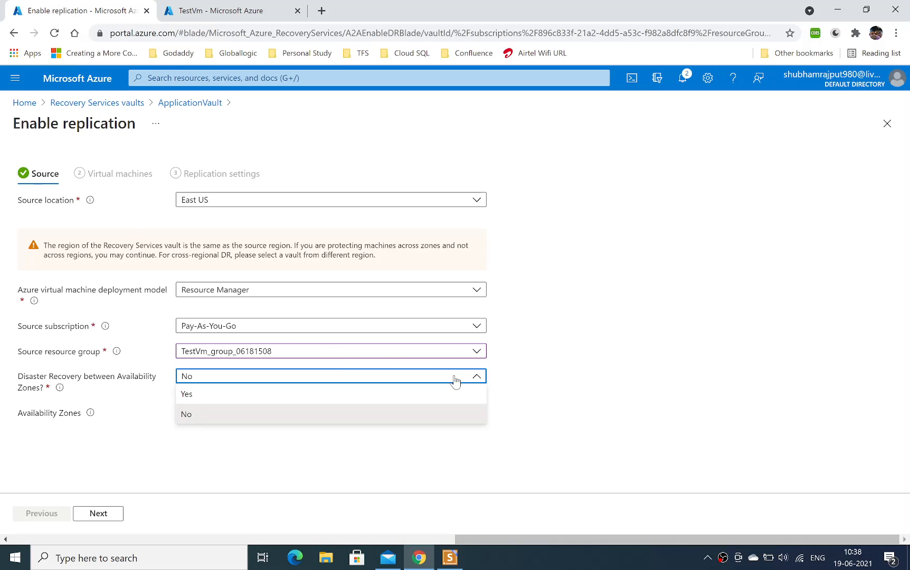
Reload the replication setup page, select TestVm as the machine to replicate, and continue to the replication settings.
{"action": "left_click", "coordinate": [56, 34]}
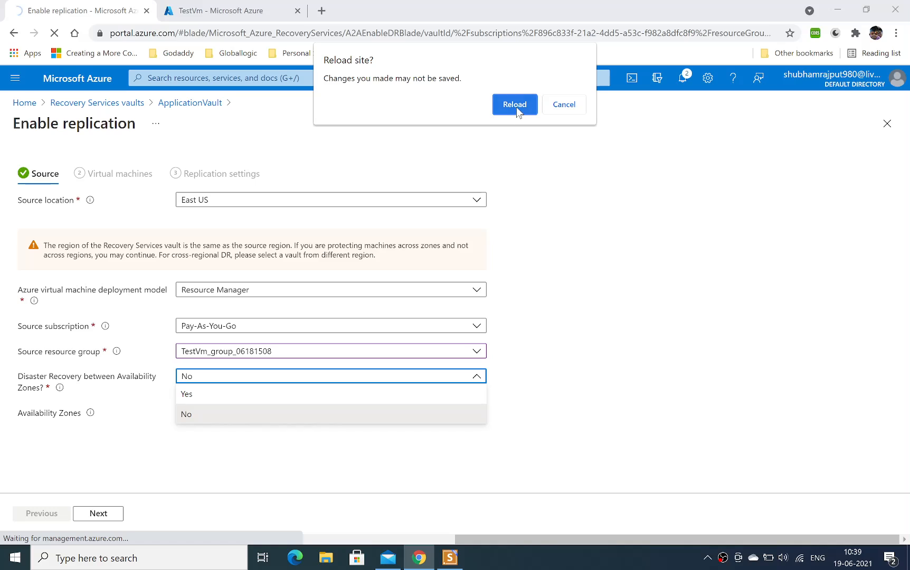
{"action": "left_click", "coordinate": [515, 108]}
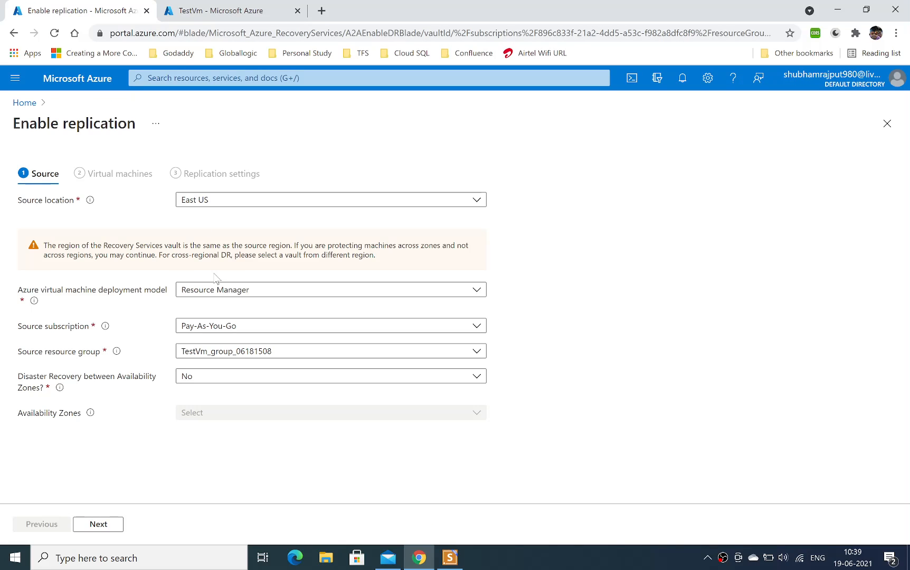
{"action": "left_click", "coordinate": [92, 528]}
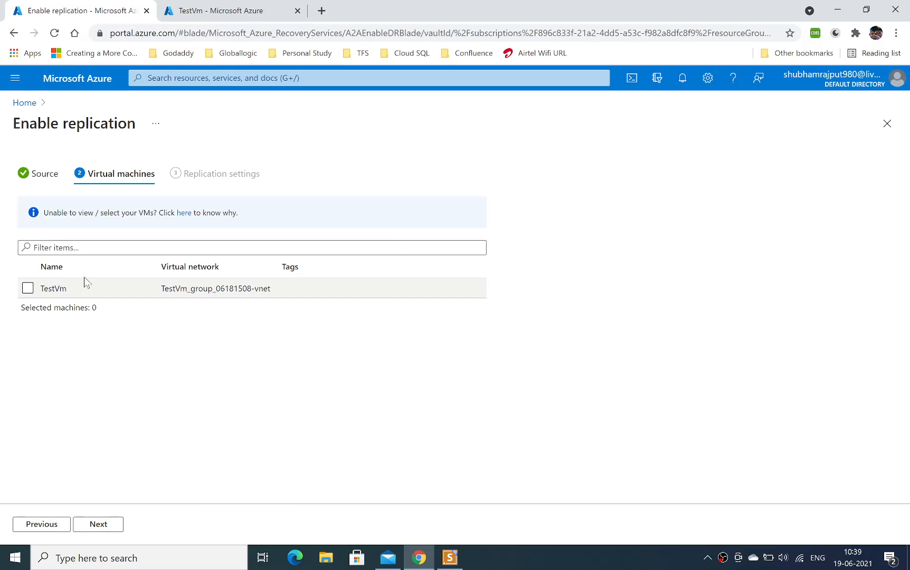
{"action": "left_click", "coordinate": [28, 288]}
{"action": "left_click", "coordinate": [100, 525]}
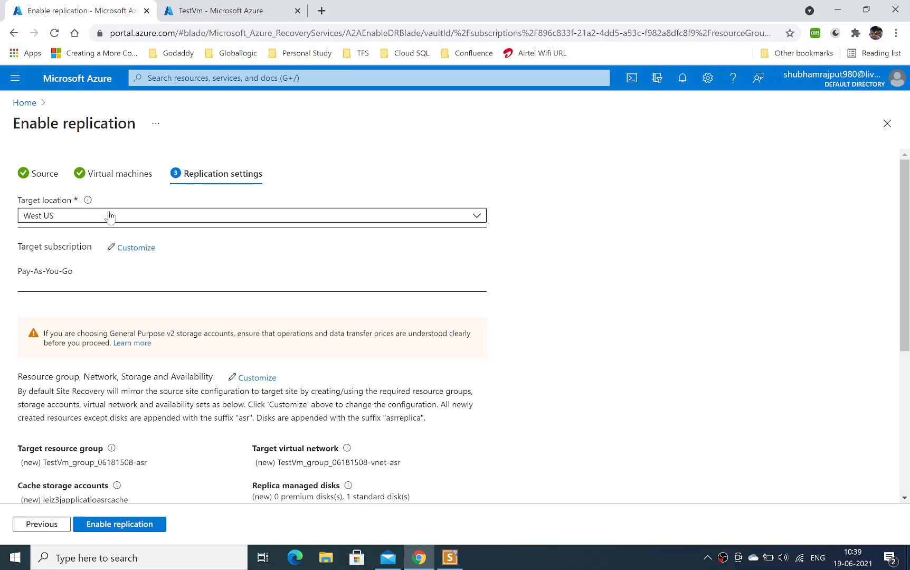
Review the replication settings: available target locations, target resource group, network, storage, and the replication policy.
{"action": "left_click", "coordinate": [146, 221]}
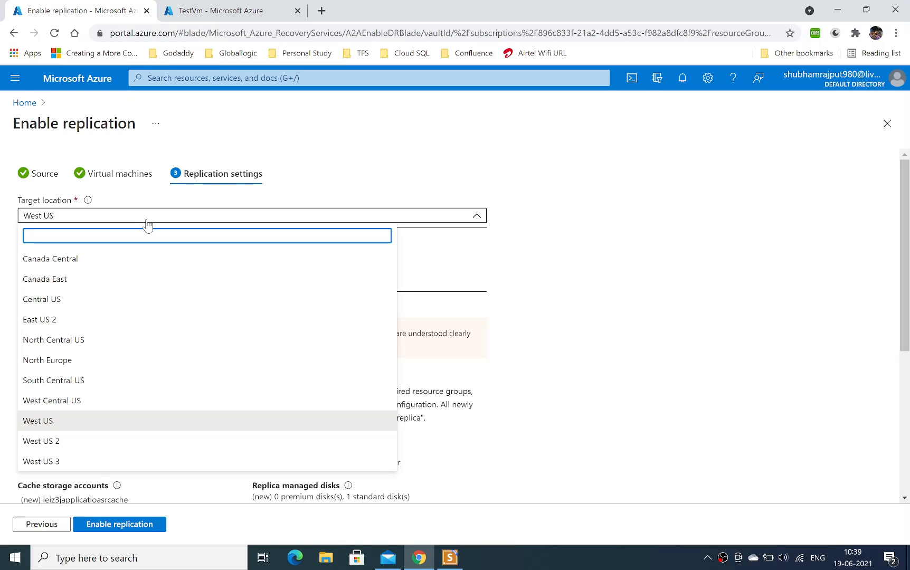
{"action": "left_click", "coordinate": [397, 196]}
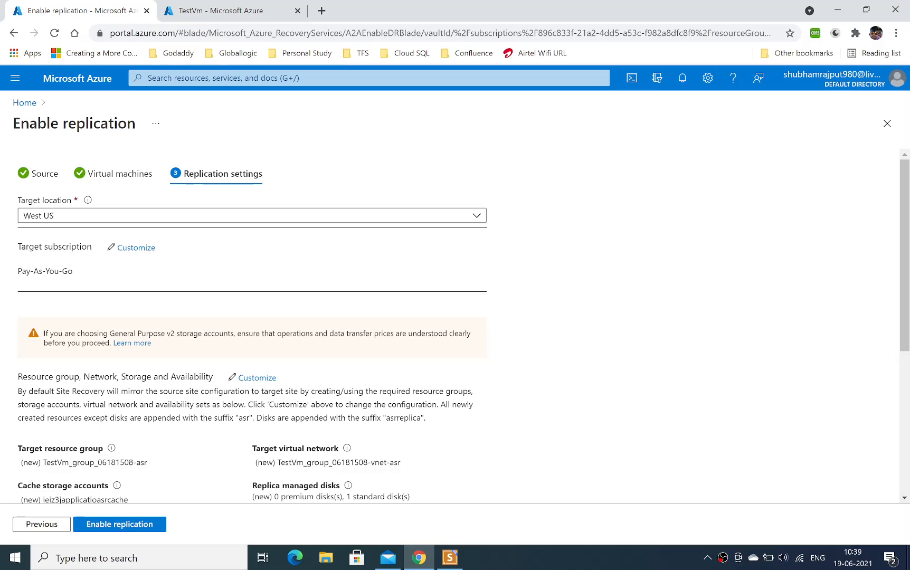
{"action": "scroll", "coordinate": [601, 367], "scroll_direction": "down", "scroll_amount": 3}
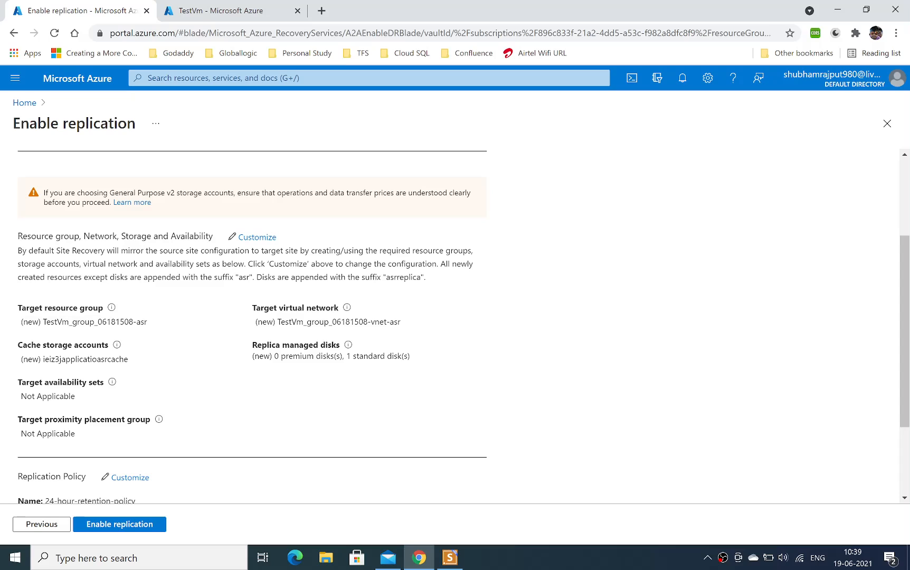
{"action": "left_click_drag", "start_coordinate": [56, 307], "coordinate": [106, 308]}
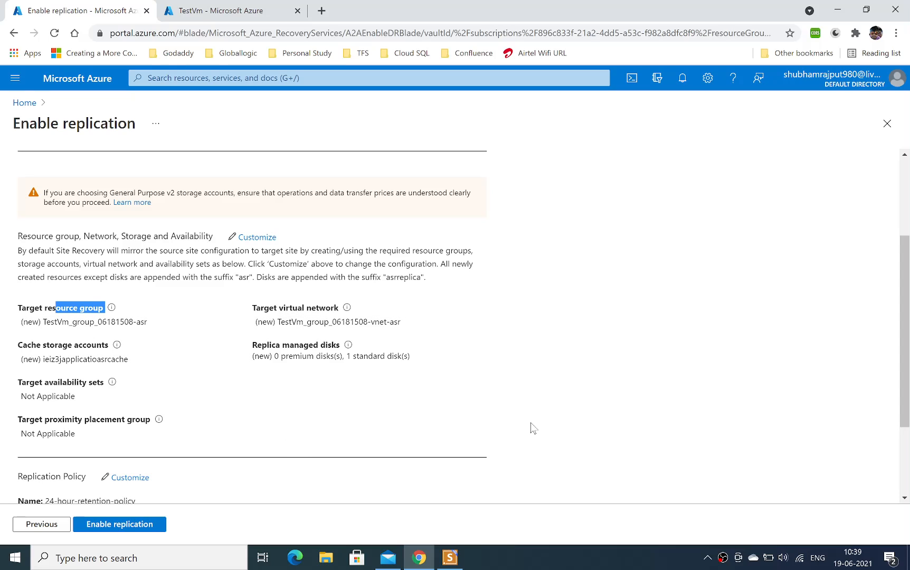
{"action": "left_click_drag", "start_coordinate": [908, 380], "coordinate": [907, 452]}
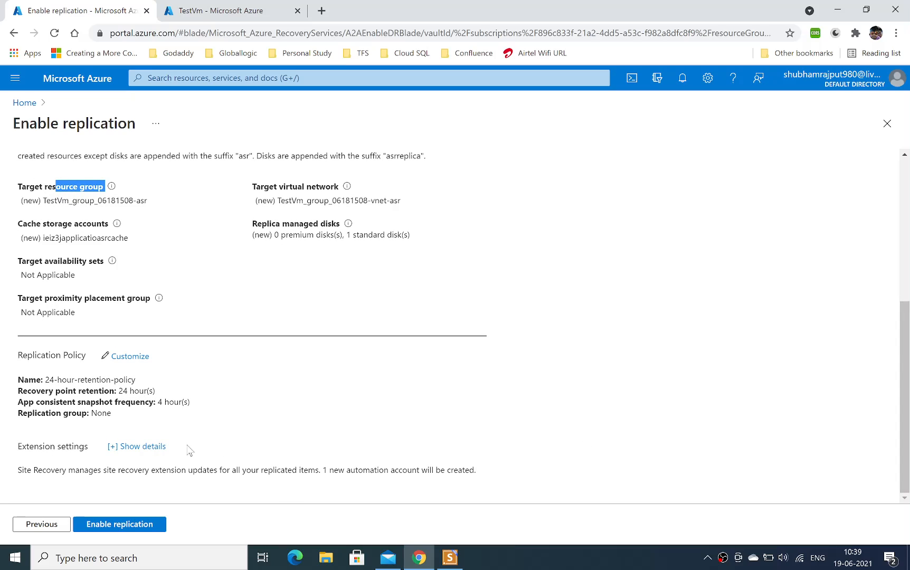
{"action": "left_click_drag", "start_coordinate": [49, 380], "coordinate": [131, 379]}
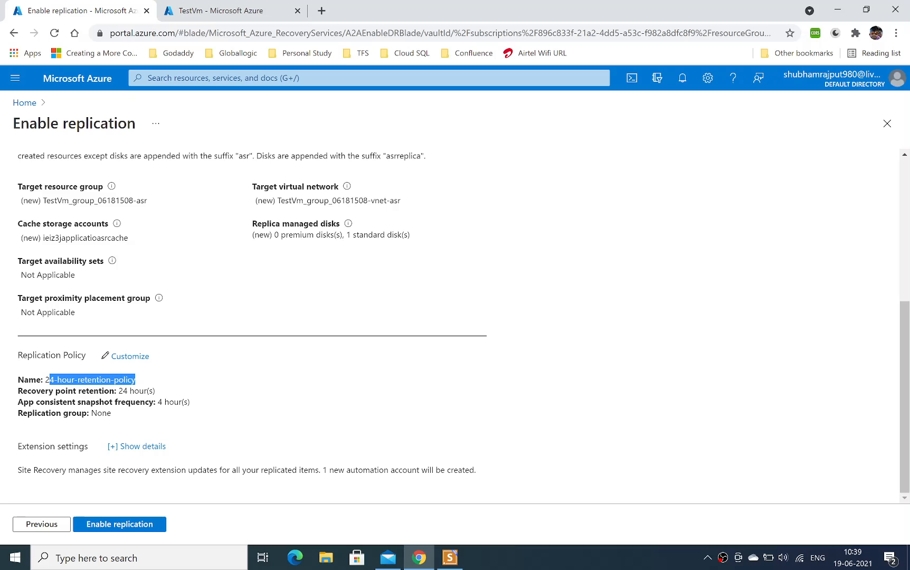
Review the replication policy's recovery point retention and the target subscription, keeping Pay-As-You-Go.
{"action": "left_click_drag", "start_coordinate": [119, 390], "coordinate": [156, 392]}
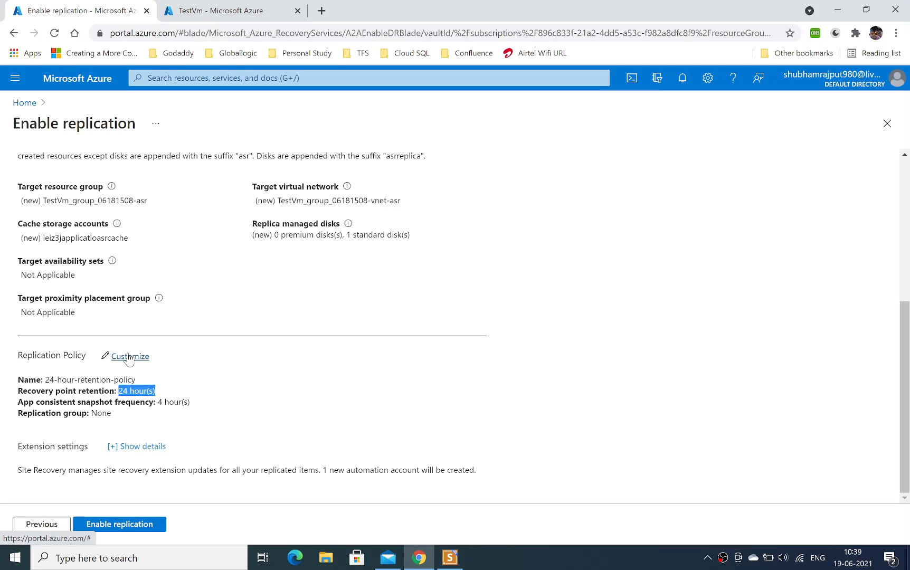
{"action": "left_click_drag", "start_coordinate": [905, 401], "coordinate": [905, 259]}
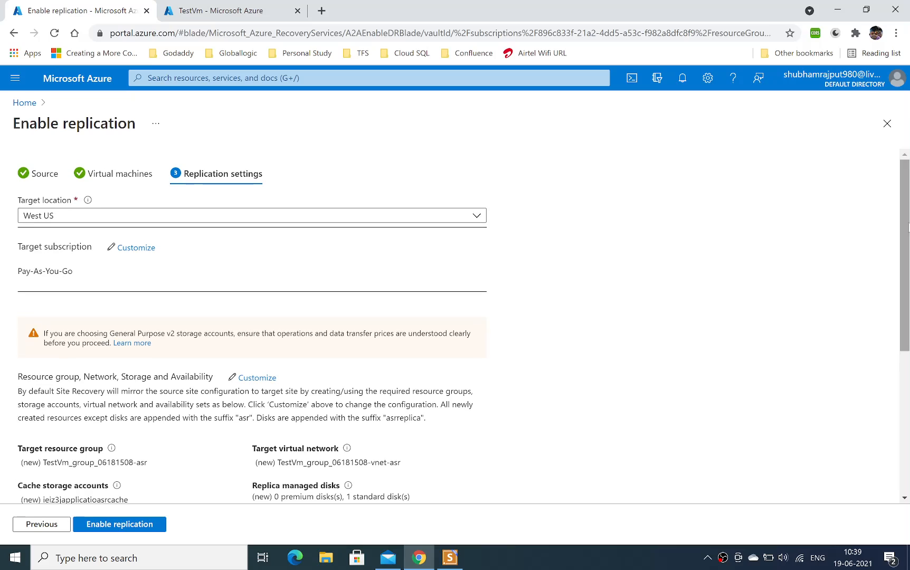
{"action": "left_click", "coordinate": [132, 249]}
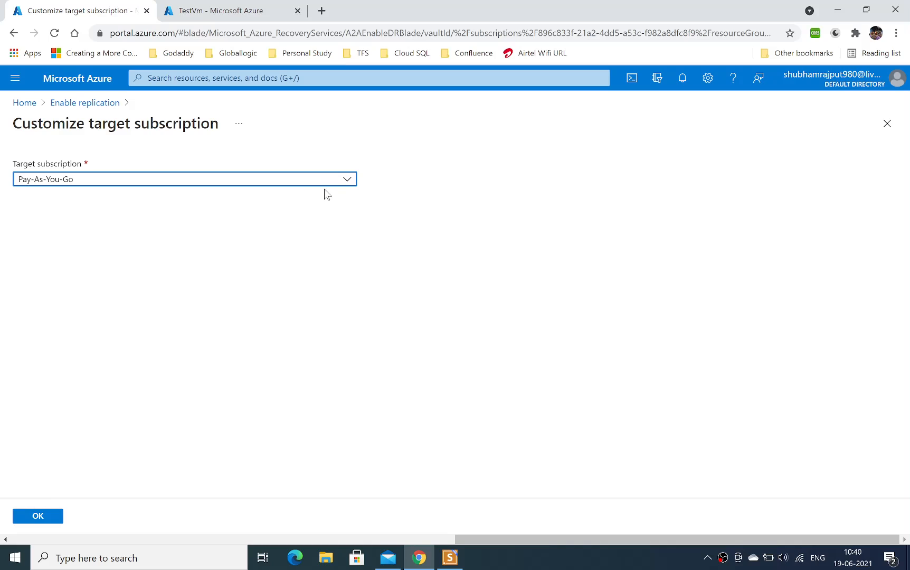
{"action": "left_click", "coordinate": [52, 519]}
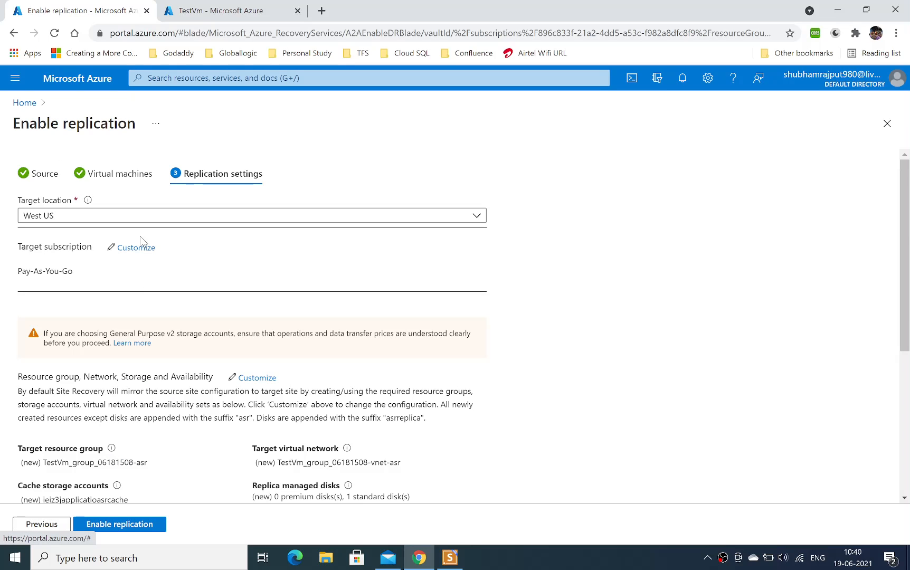
Set the replication target location to Central US.
{"action": "left_click", "coordinate": [477, 216]}
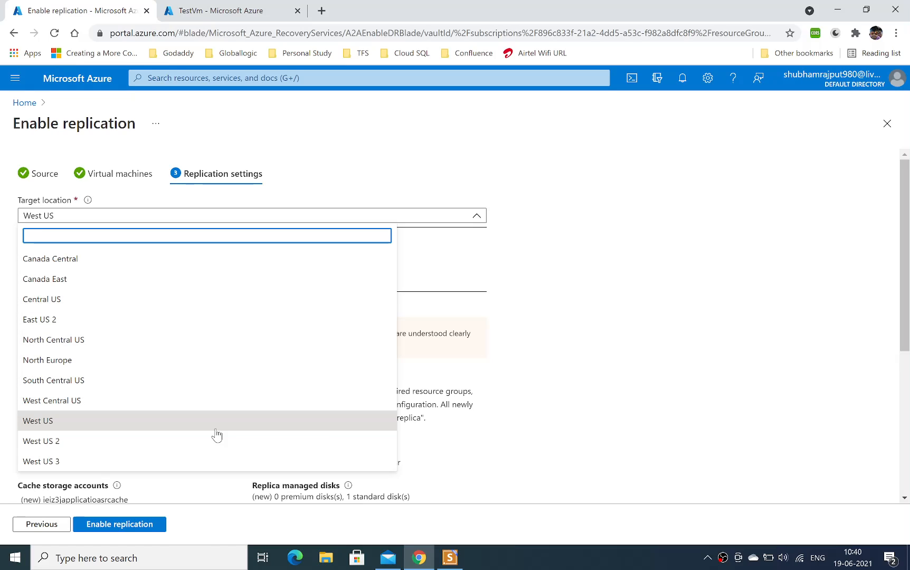
{"action": "key", "text": "Down"}
{"action": "key", "text": "Down"}
{"action": "key", "text": "Up"}
{"action": "key", "text": "Up"}
{"action": "key", "text": "Up"}
{"action": "key", "text": "Up"}
{"action": "key", "text": "Up"}
{"action": "key", "text": "Up"}
{"action": "key", "text": "Up"}
{"action": "key", "text": "Up"}
{"action": "key", "text": "Up"}
{"action": "key", "text": "Up"}
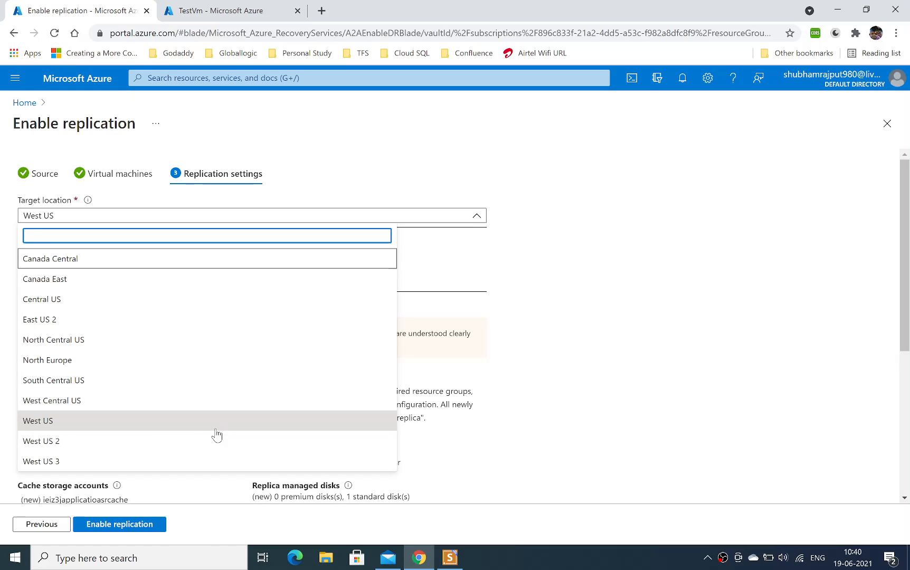
{"action": "key", "text": "Down"}
{"action": "key", "text": "Down"}
{"action": "key", "text": "Down"}
{"action": "key", "text": "Up"}
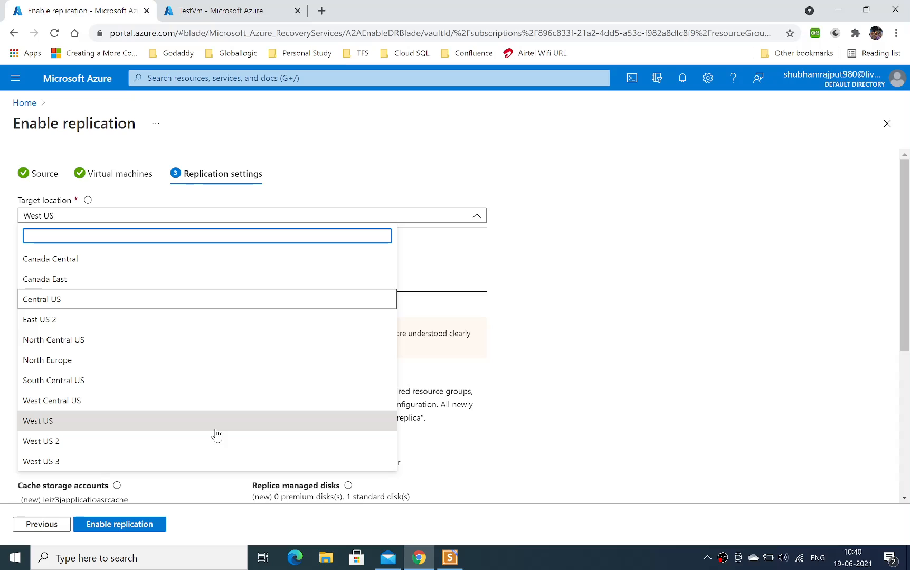
{"action": "key", "text": "Escape"}
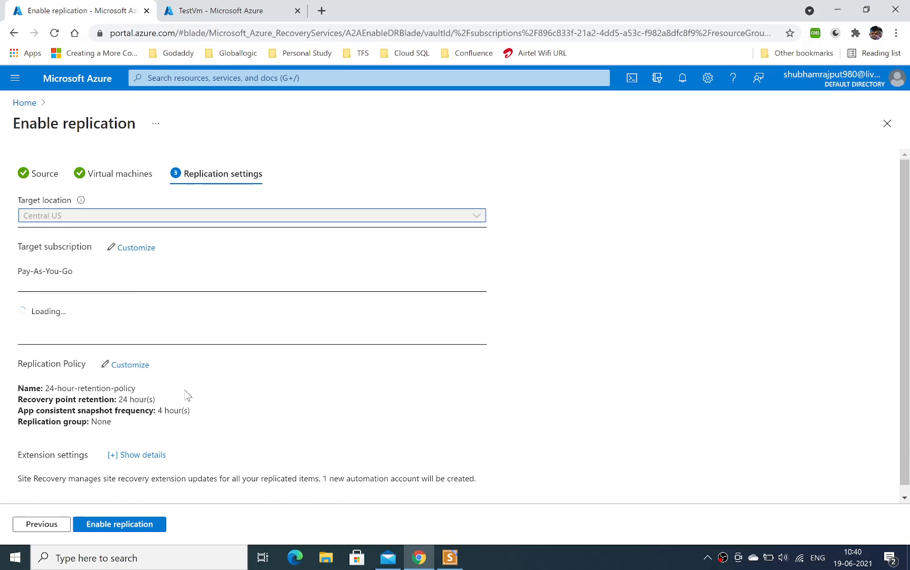
Review the storage account notice, target subscription and TestVm's target availability choices, and accept the target settings with Single instance.
{"action": "left_click_drag", "start_coordinate": [75, 333], "coordinate": [286, 334]}
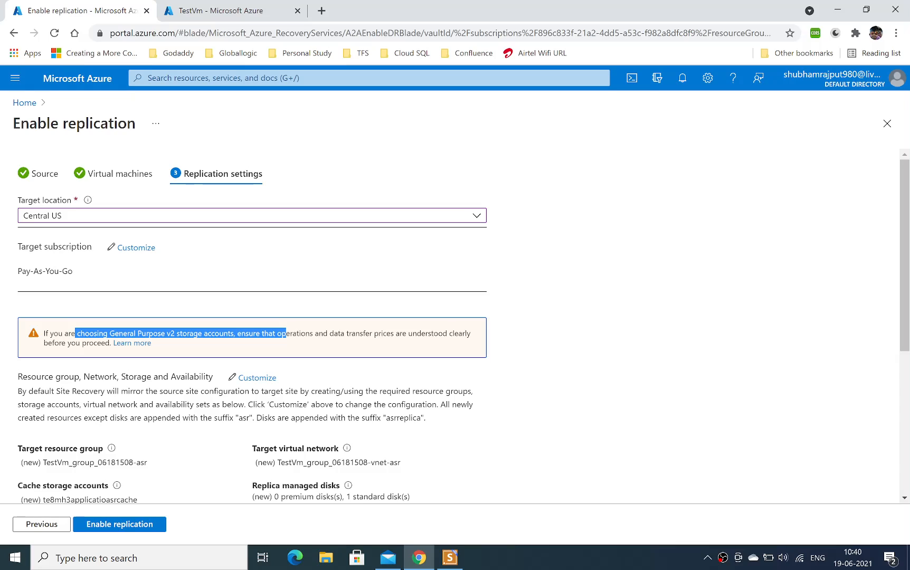
{"action": "left_click", "coordinate": [523, 335]}
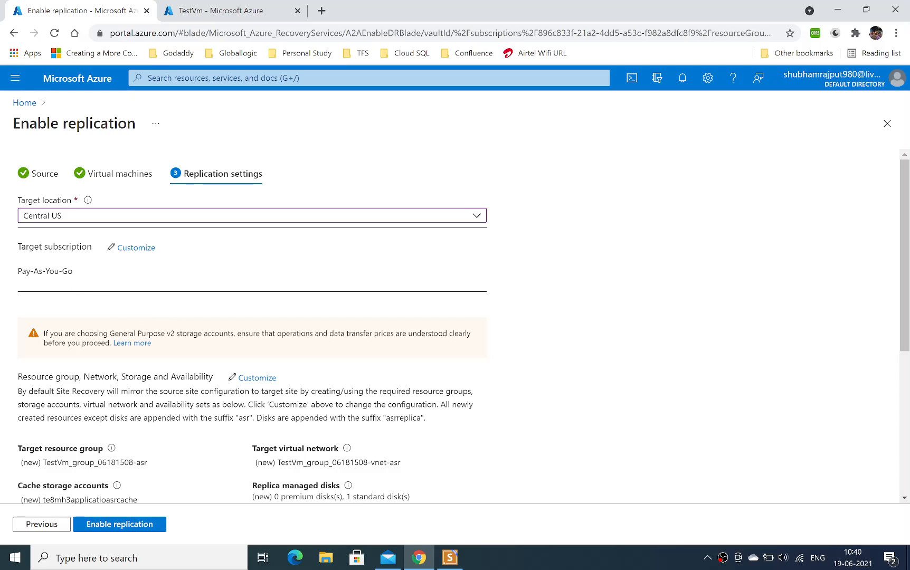
{"action": "left_click_drag", "start_coordinate": [34, 271], "coordinate": [87, 286]}
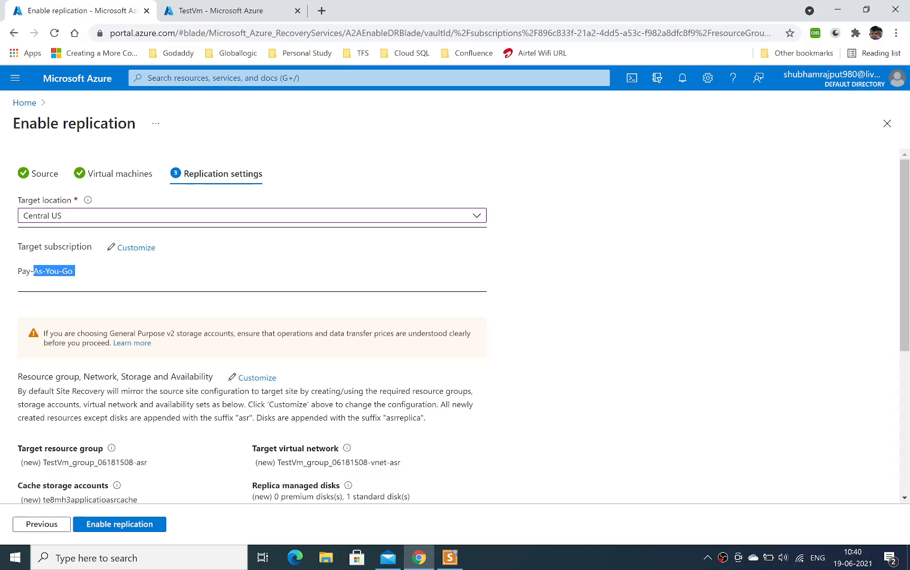
{"action": "left_click", "coordinate": [256, 378]}
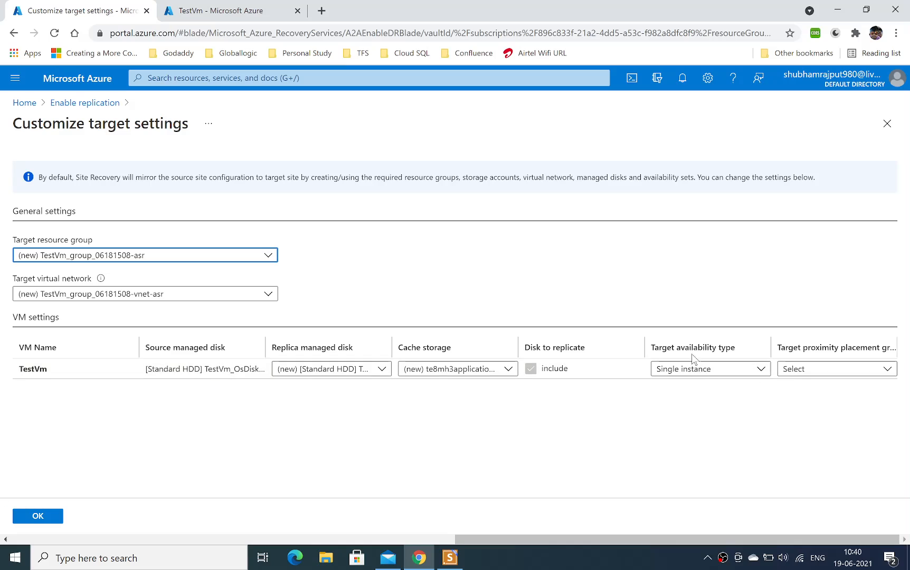
{"action": "left_click", "coordinate": [762, 369]}
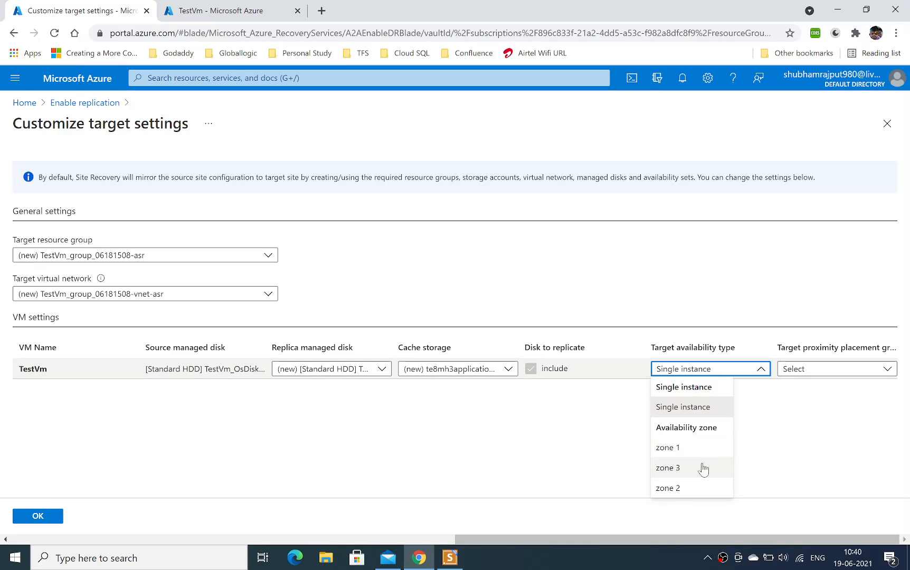
{"action": "left_click", "coordinate": [770, 441]}
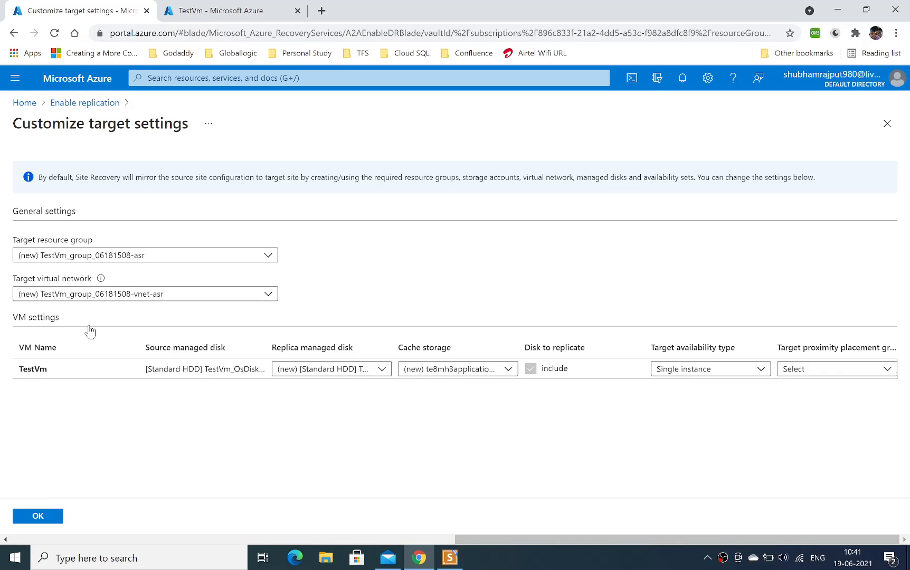
{"action": "left_click", "coordinate": [34, 515]}
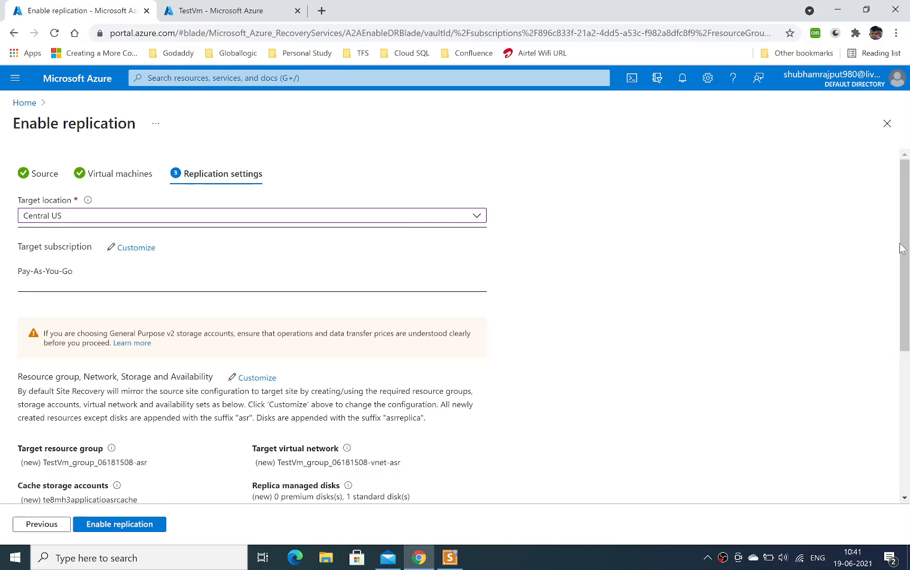
Customize the replication policy with an app consistent snapshot frequency of 12 hours, leaving Multi-VM consistency at No.
{"action": "left_click_drag", "start_coordinate": [904, 249], "coordinate": [906, 401]}
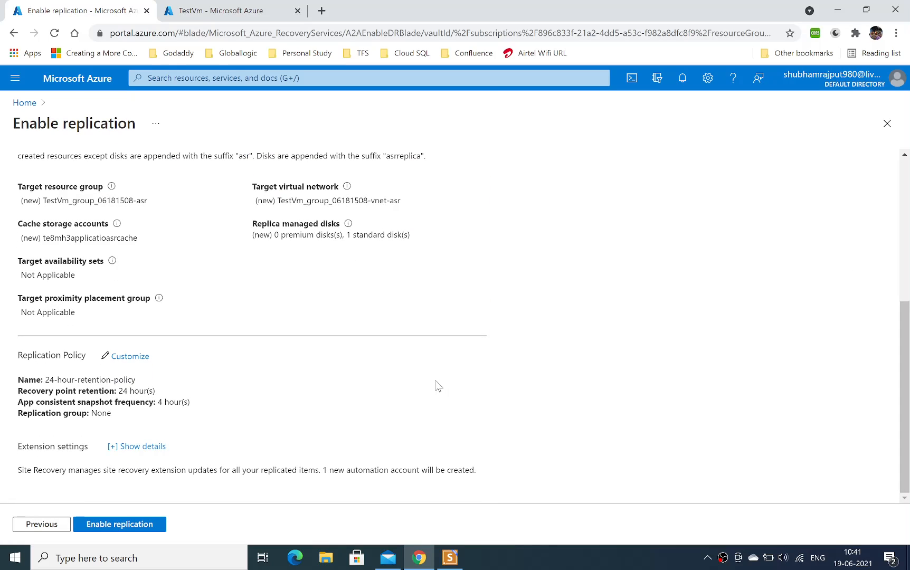
{"action": "left_click", "coordinate": [130, 356]}
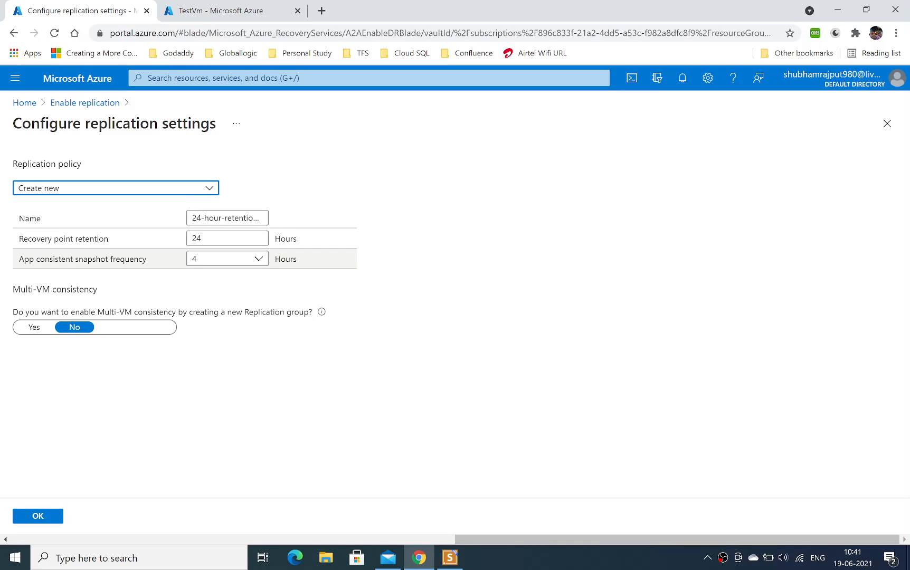
{"action": "left_click", "coordinate": [256, 259]}
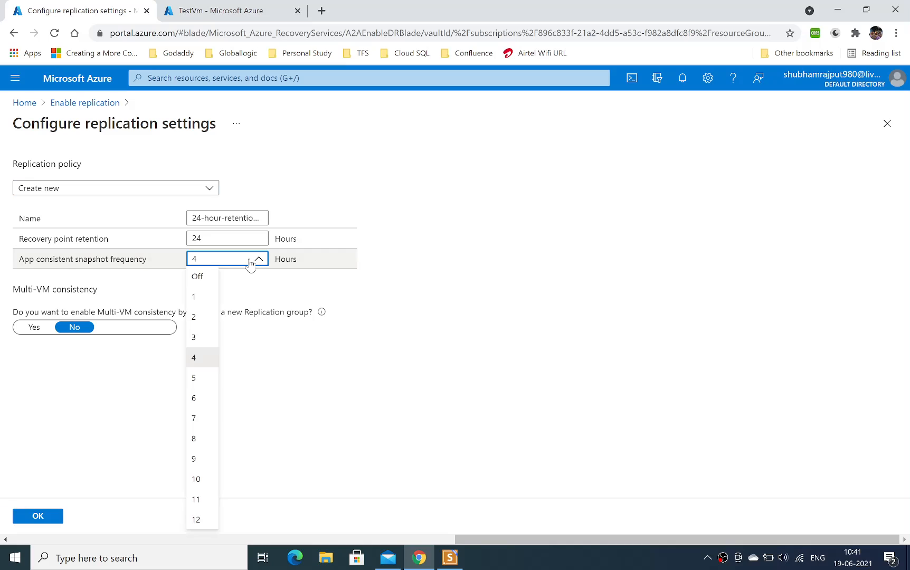
{"action": "left_click", "coordinate": [196, 521]}
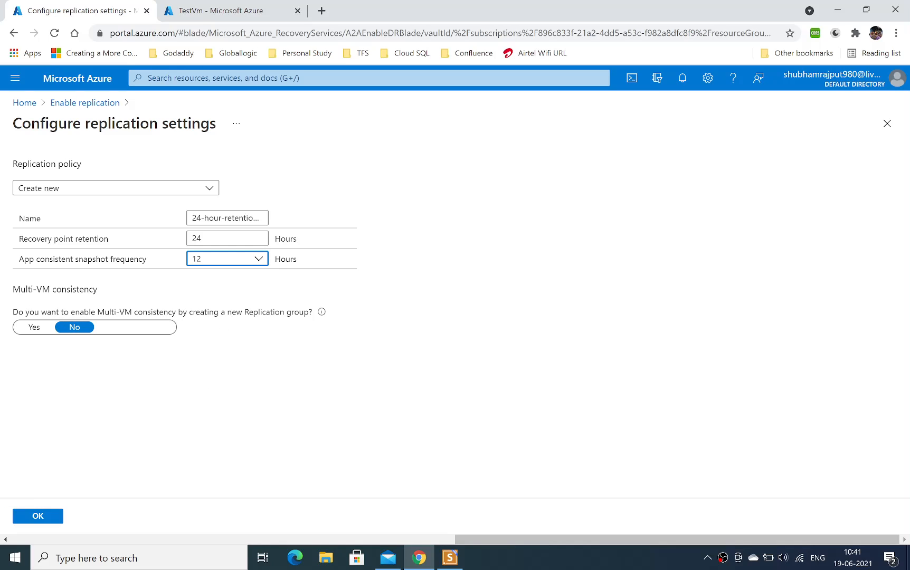
{"action": "left_click_drag", "start_coordinate": [20, 289], "coordinate": [88, 289]}
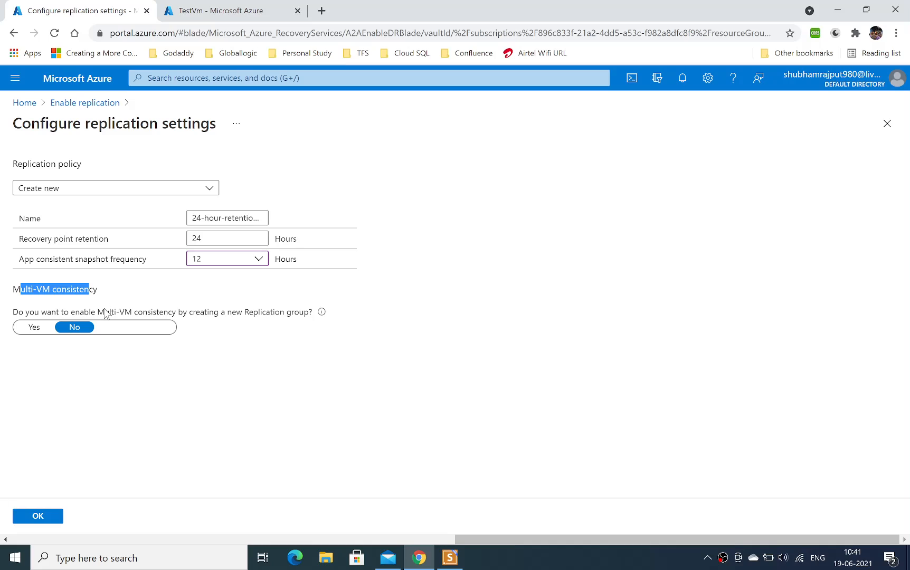
{"action": "left_click_drag", "start_coordinate": [105, 312], "coordinate": [269, 314]}
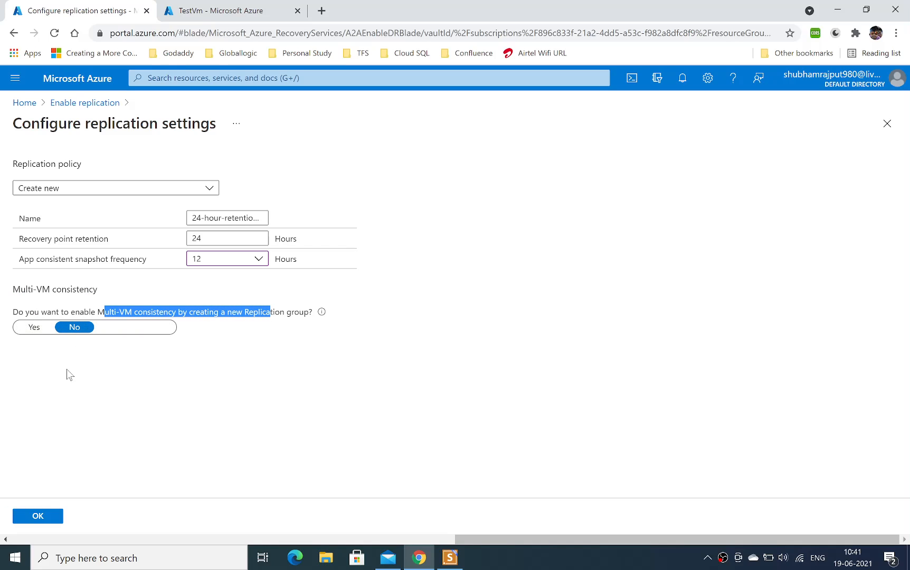
{"action": "left_click", "coordinate": [38, 517]}
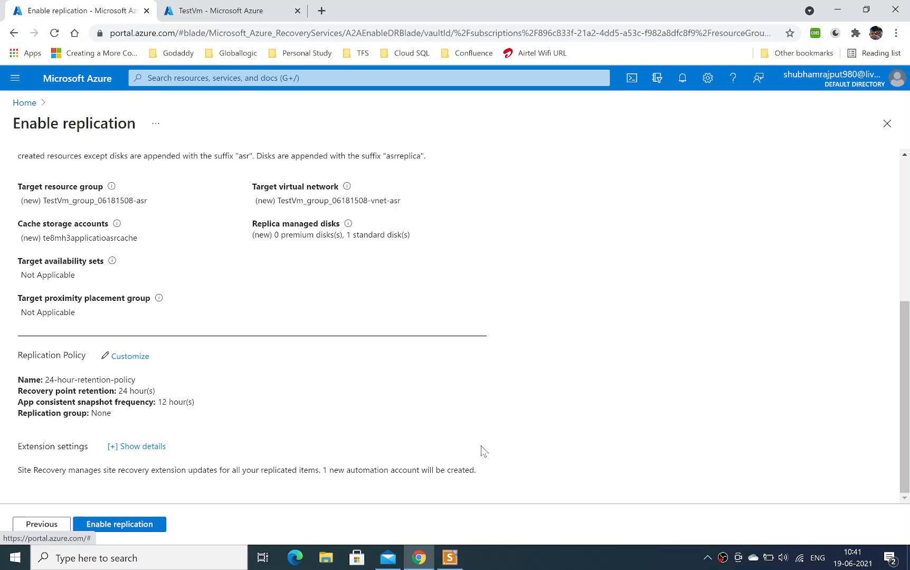
Enable replication for TestVm and check the deployment progress in the notifications.
{"action": "left_click", "coordinate": [101, 525]}
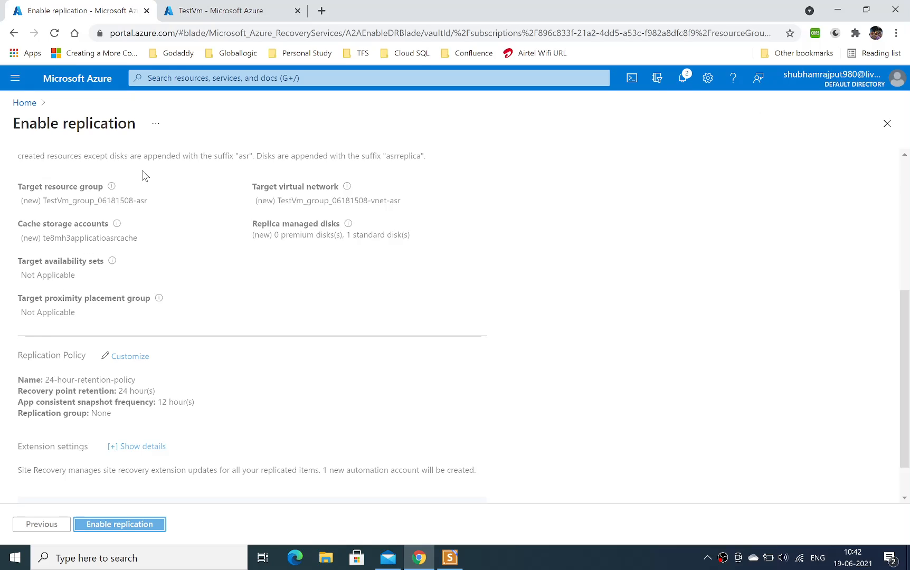
{"action": "left_click", "coordinate": [683, 78]}
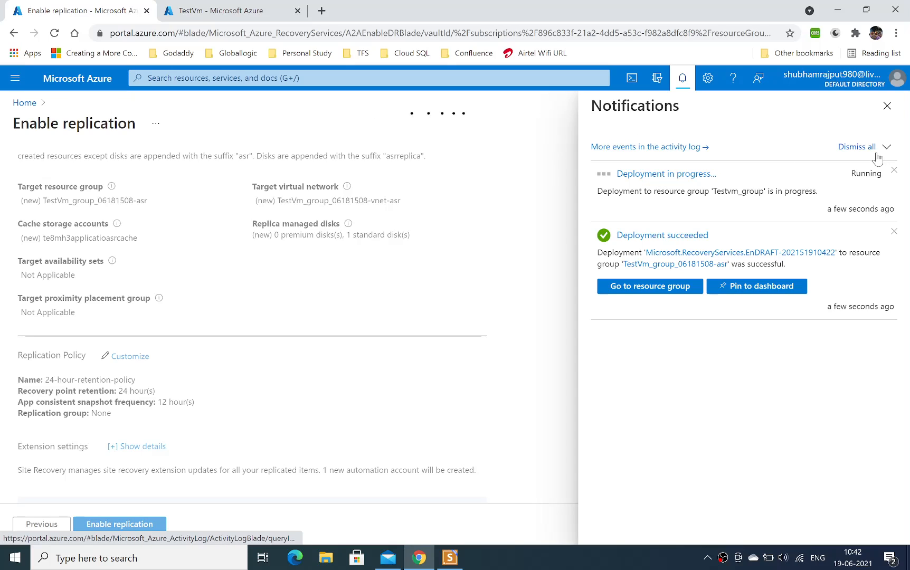
{"action": "left_click", "coordinate": [886, 110]}
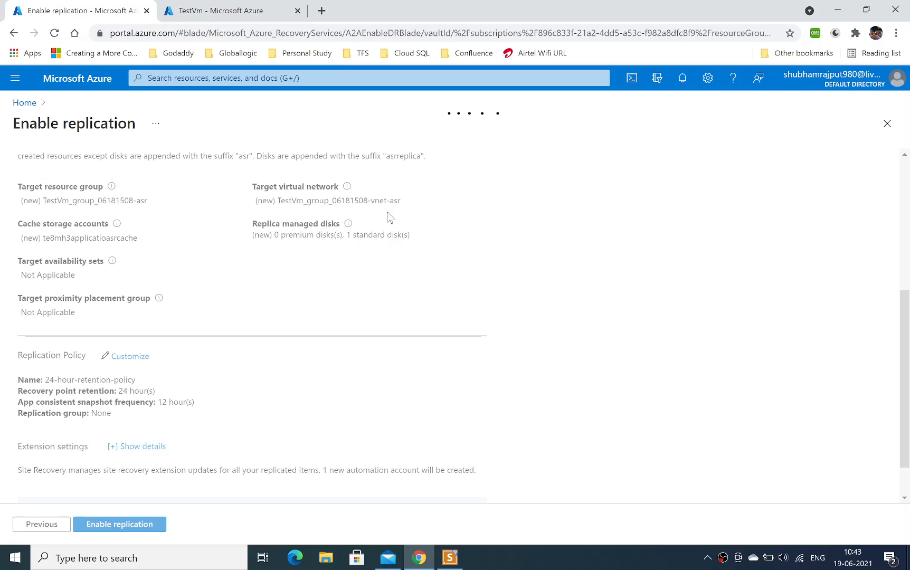
{"action": "left_click", "coordinate": [35, 104]}
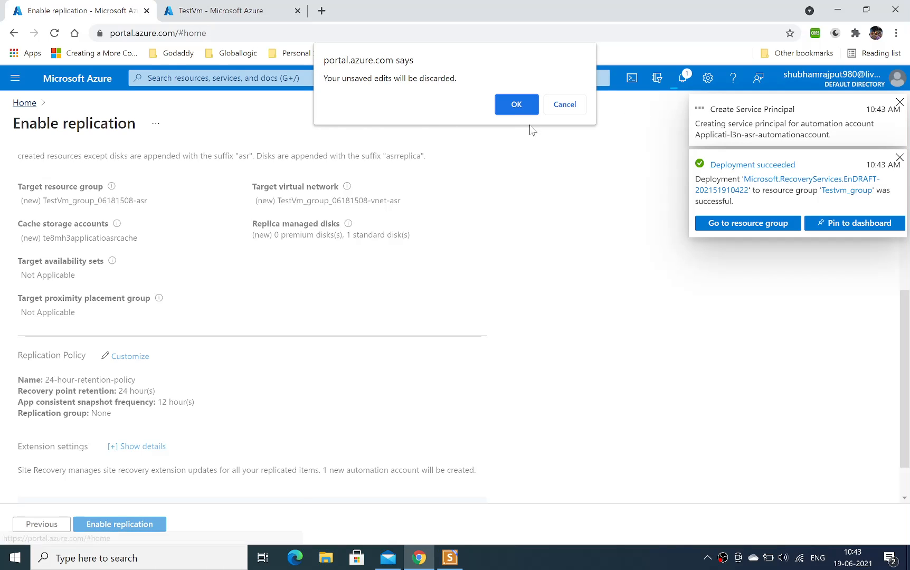
{"action": "left_click", "coordinate": [562, 105]}
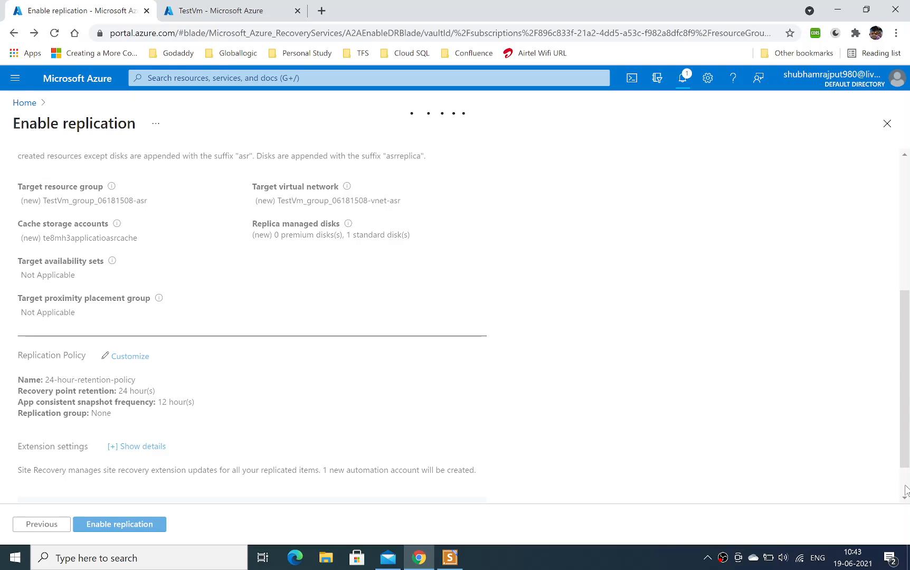
{"action": "left_click", "coordinate": [301, 78]}
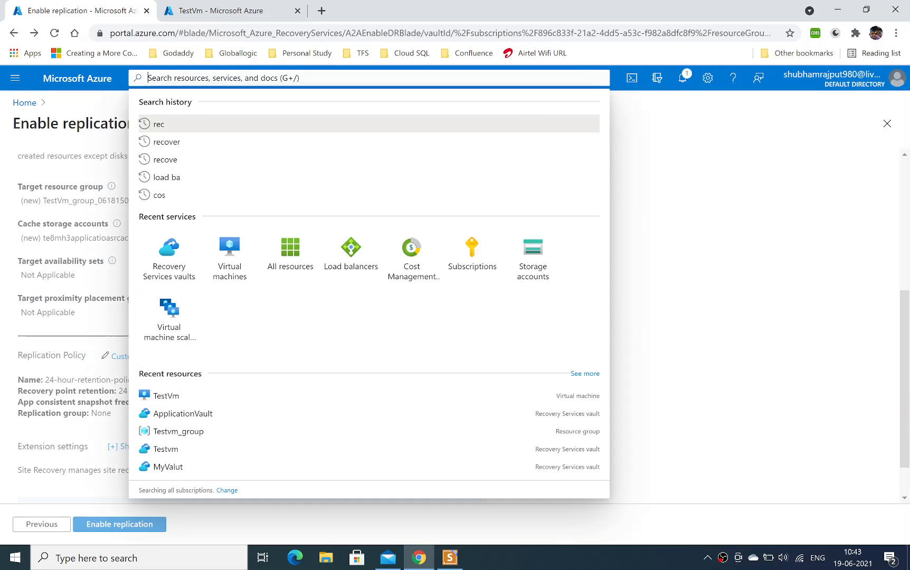
{"action": "left_click", "coordinate": [257, 176]}
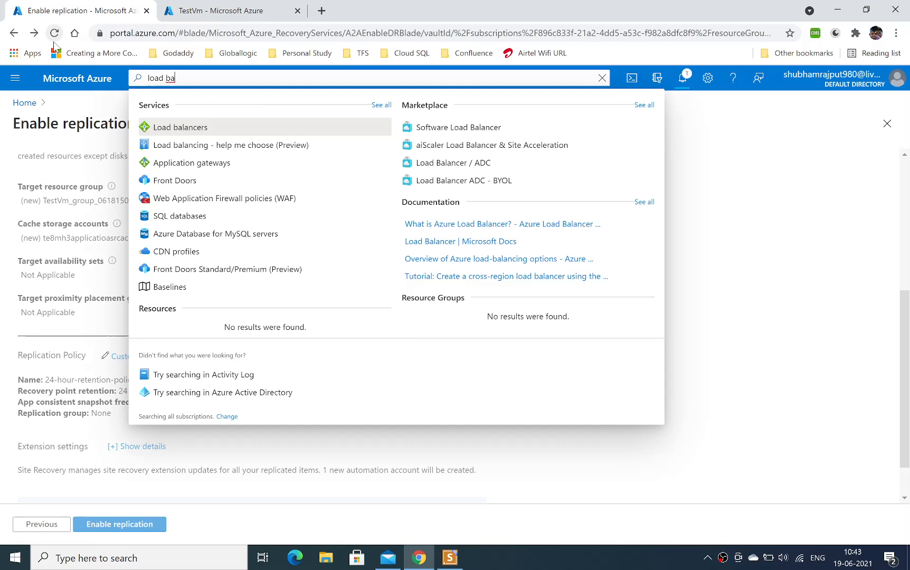
Return to the portal home page and open ApplicationVault from the list of Recovery Services vaults.
{"action": "left_click", "coordinate": [78, 80]}
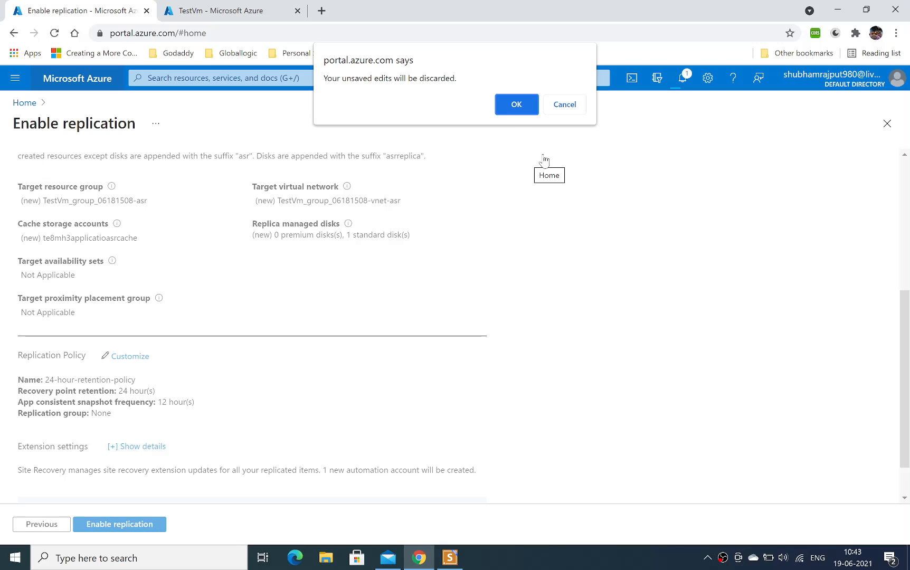
{"action": "left_click", "coordinate": [569, 107]}
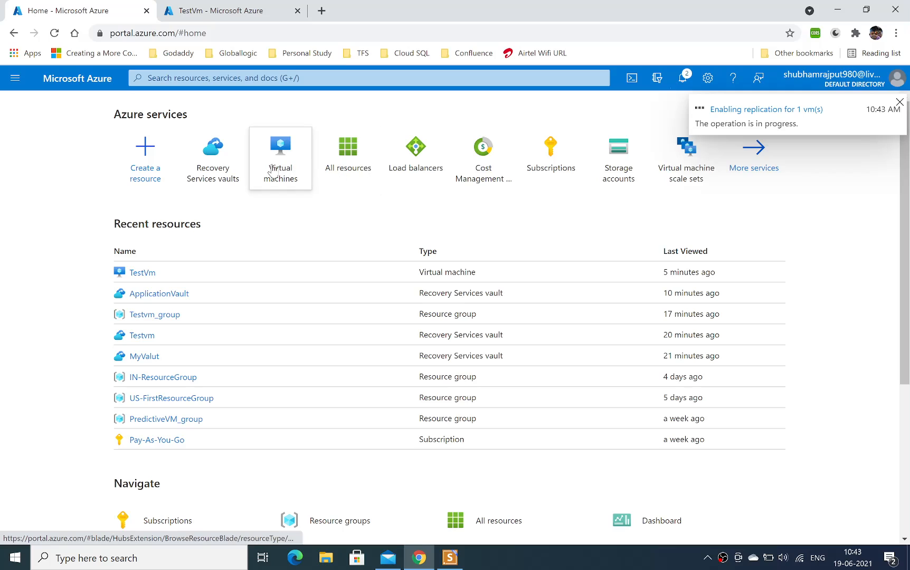
{"action": "mouse_move", "coordinate": [233, 153]}
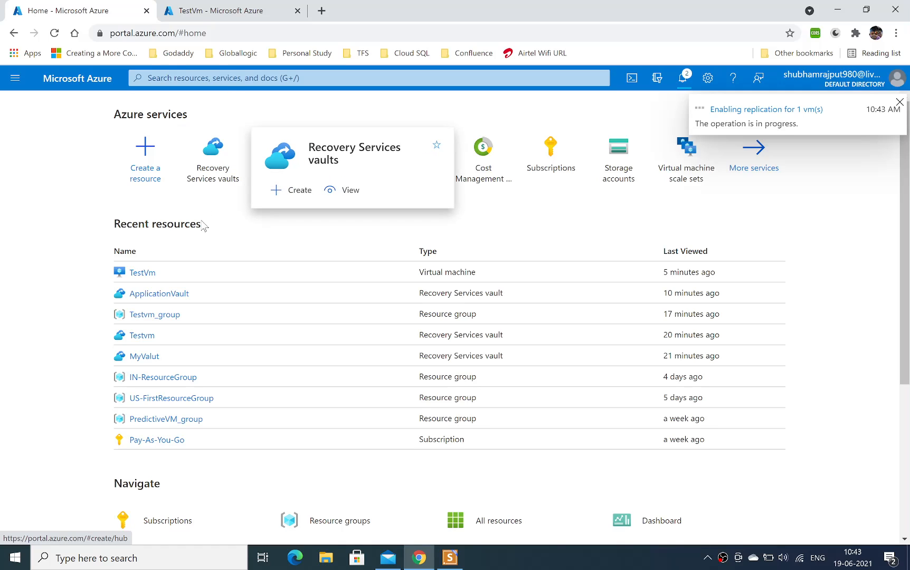
{"action": "left_click", "coordinate": [212, 168]}
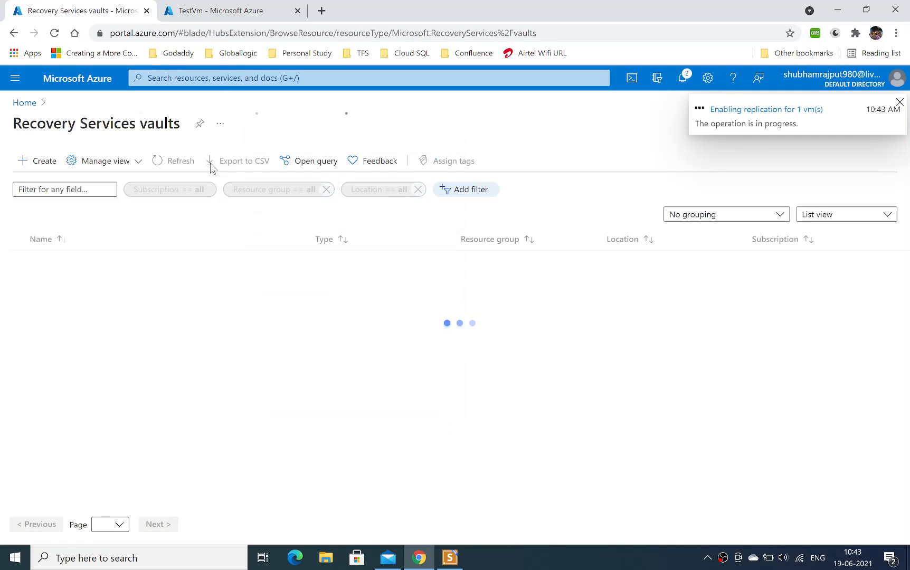
{"action": "left_click", "coordinate": [129, 240]}
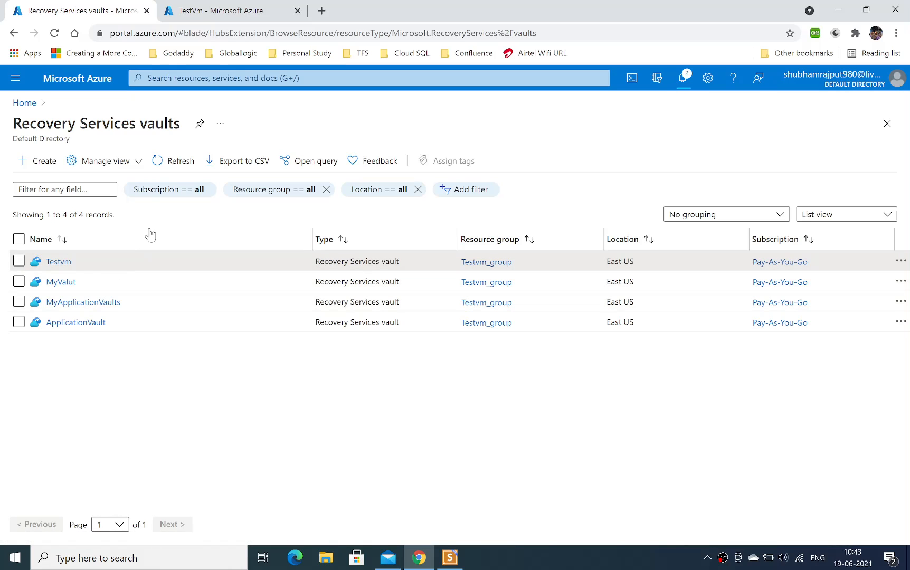
{"action": "left_click", "coordinate": [90, 324]}
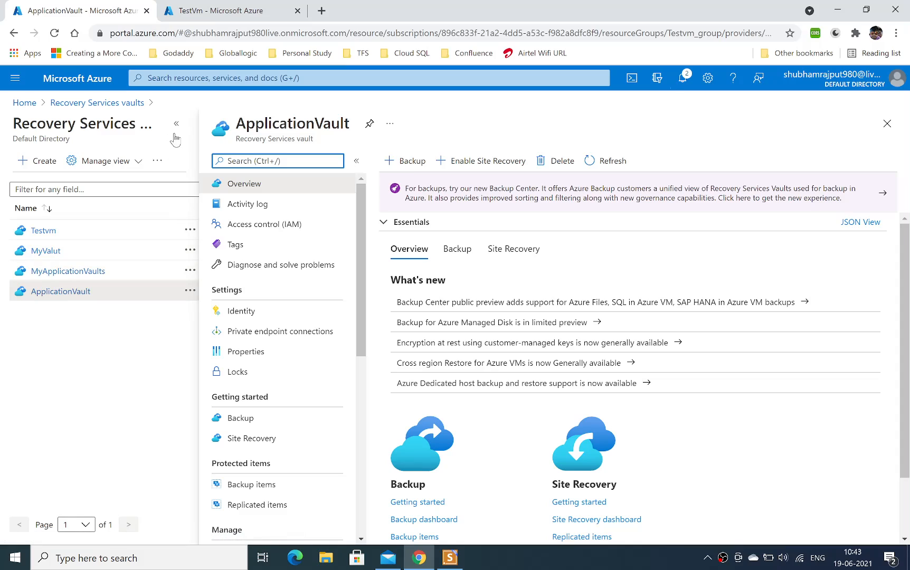
Look at ApplicationVault's Site Recovery page and open its list of replicated items.
{"action": "left_click", "coordinate": [174, 132]}
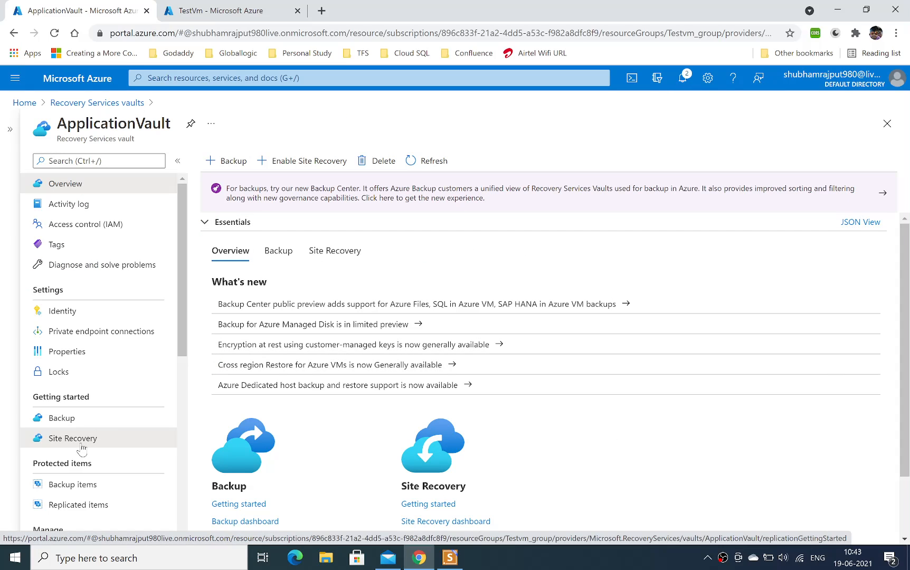
{"action": "left_click_drag", "start_coordinate": [81, 448], "coordinate": [61, 443]}
{"action": "left_click", "coordinate": [60, 444]}
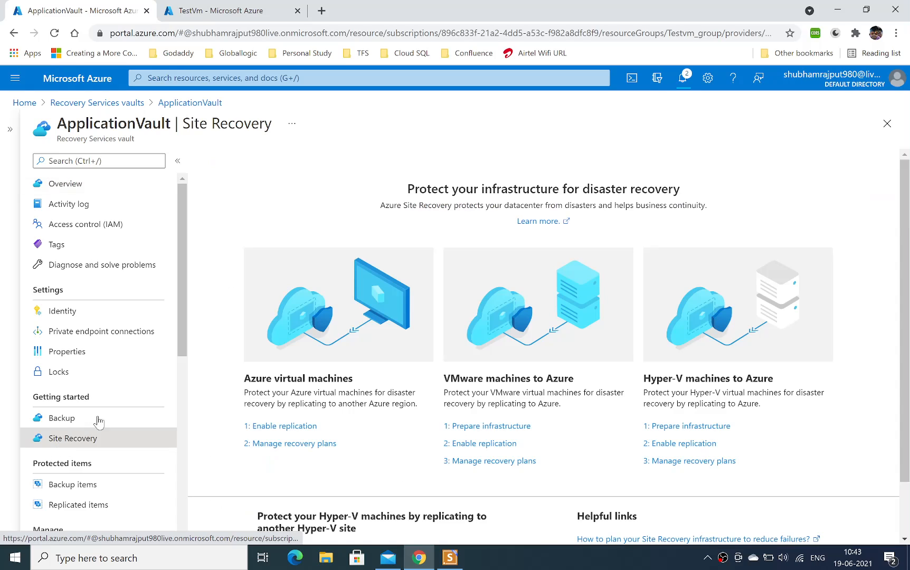
{"action": "scroll", "coordinate": [178, 344], "scroll_direction": "down", "scroll_amount": 2}
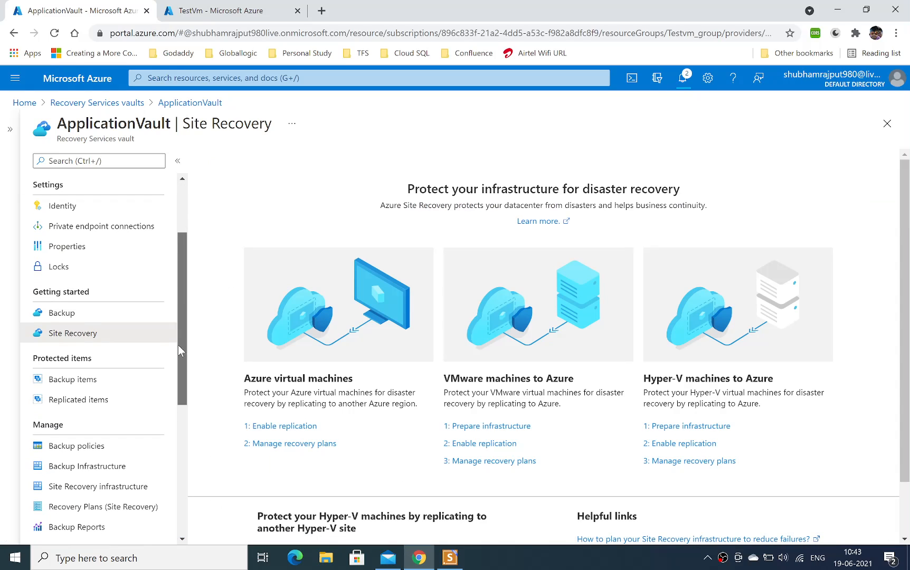
{"action": "left_click", "coordinate": [82, 400]}
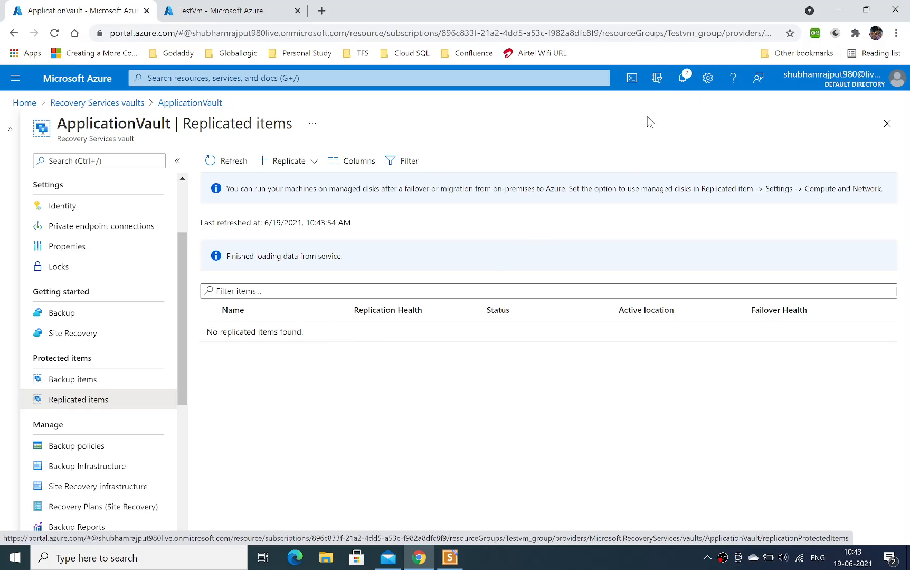
Check the replication progress for TestVm in the notifications and refresh the vault's replicated items list.
{"action": "left_click", "coordinate": [683, 77]}
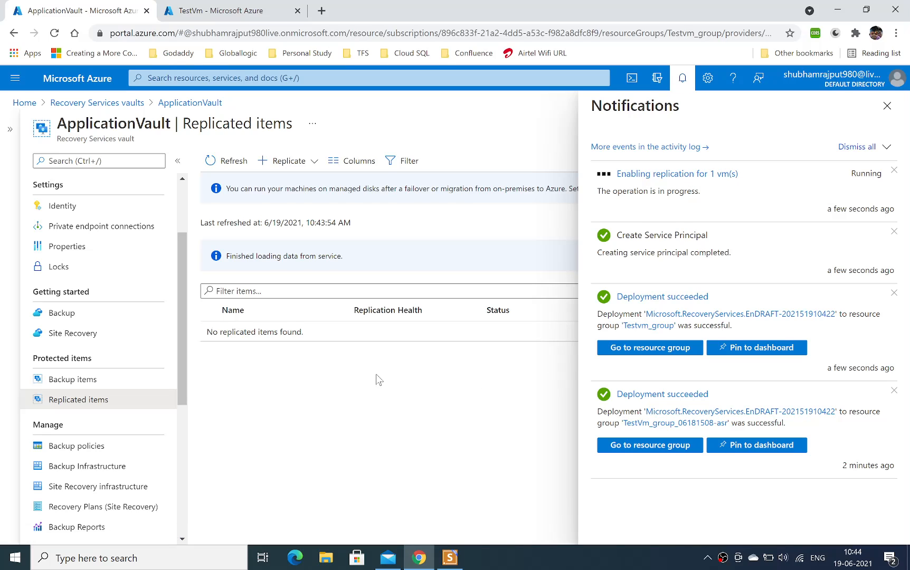
{"action": "left_click", "coordinate": [887, 106]}
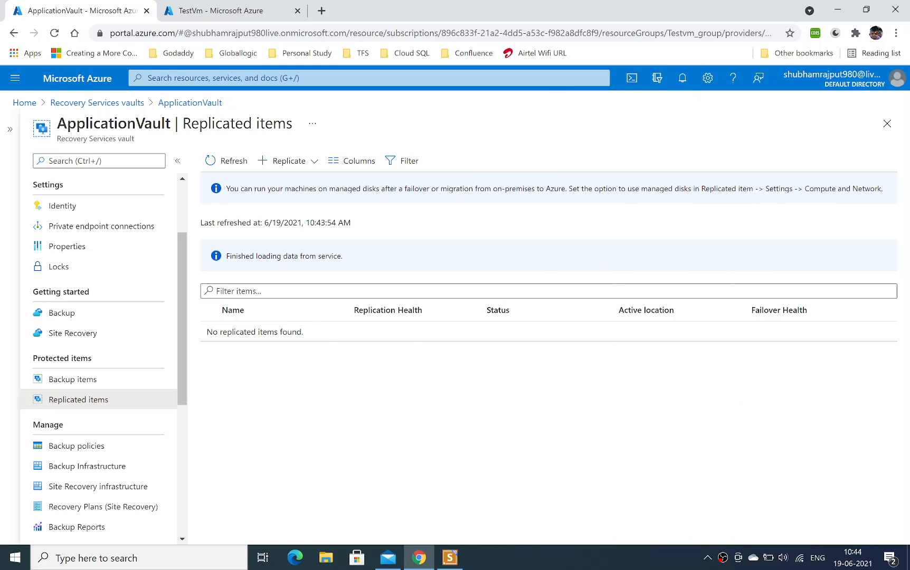
{"action": "left_click", "coordinate": [232, 162]}
Review the vault's Site Recovery infrastructure: Azure VM network mapping, replication policies and extension update settings, plus the VMware configuration servers.
{"action": "left_click_drag", "start_coordinate": [184, 312], "coordinate": [182, 349]}
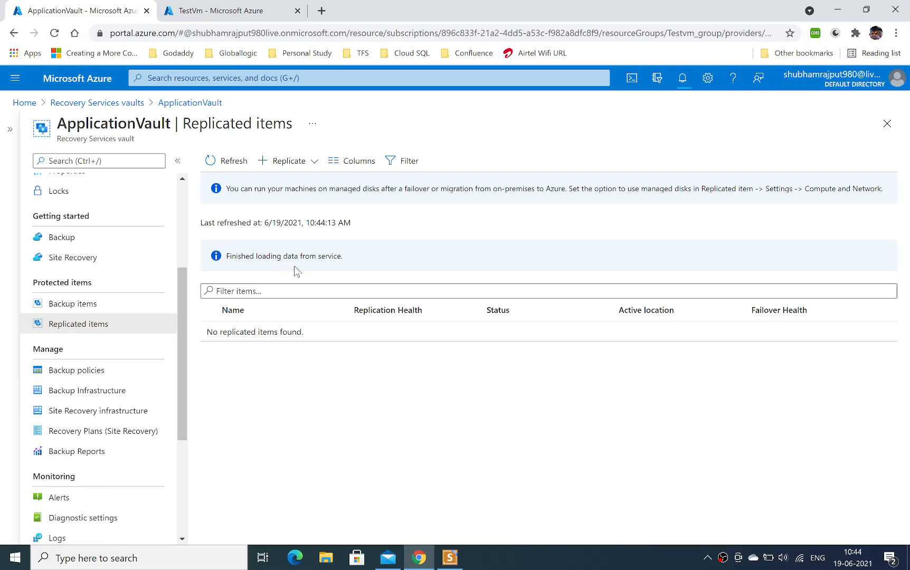
{"action": "left_click", "coordinate": [91, 411]}
{"action": "left_click", "coordinate": [85, 404]}
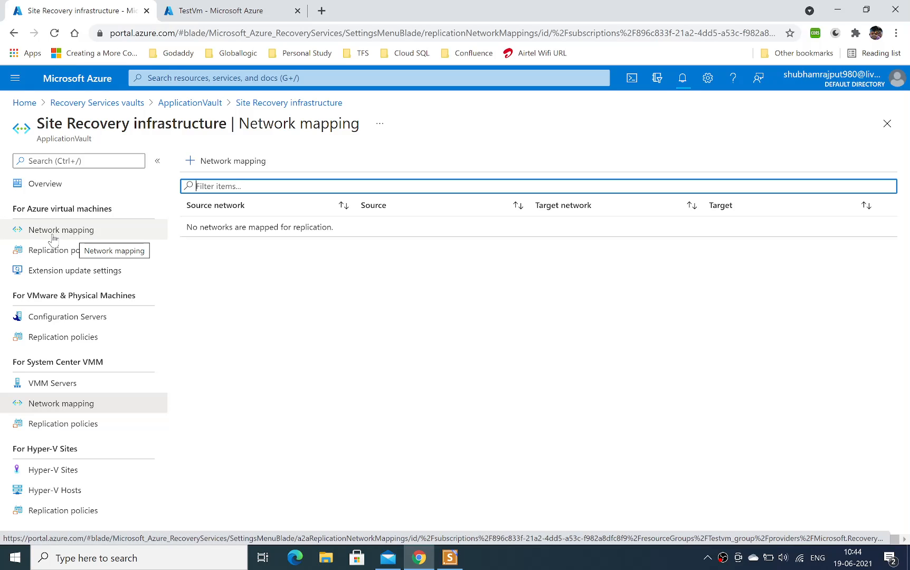
{"action": "left_click", "coordinate": [53, 237]}
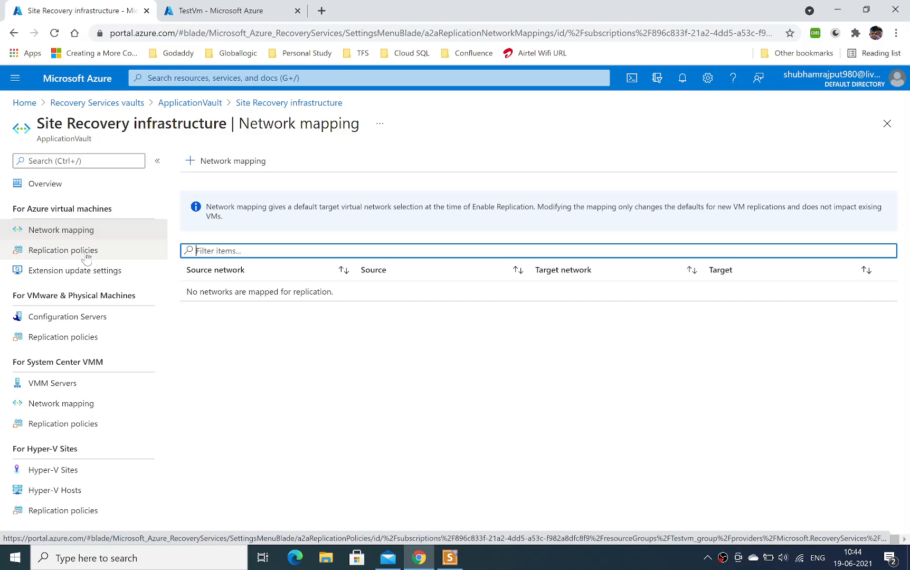
{"action": "left_click", "coordinate": [65, 255]}
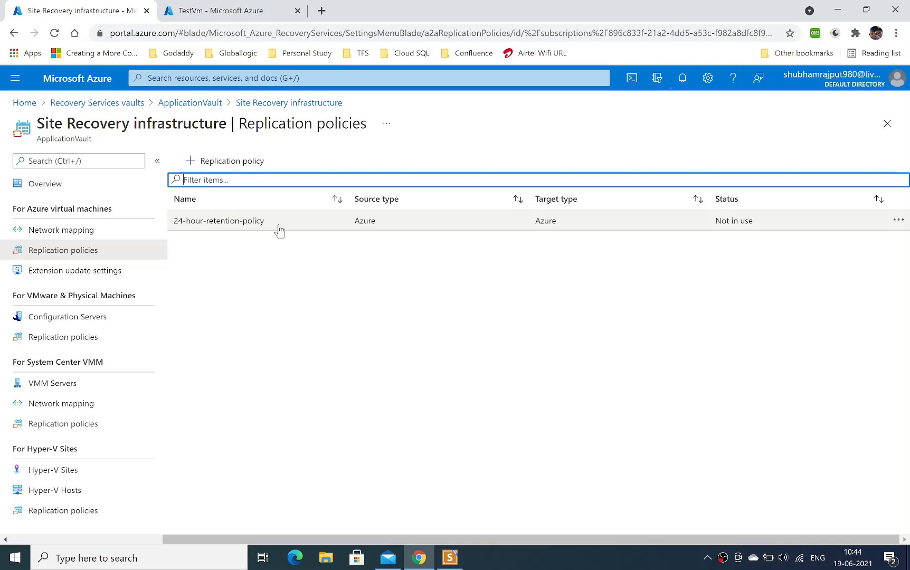
{"action": "left_click", "coordinate": [92, 284]}
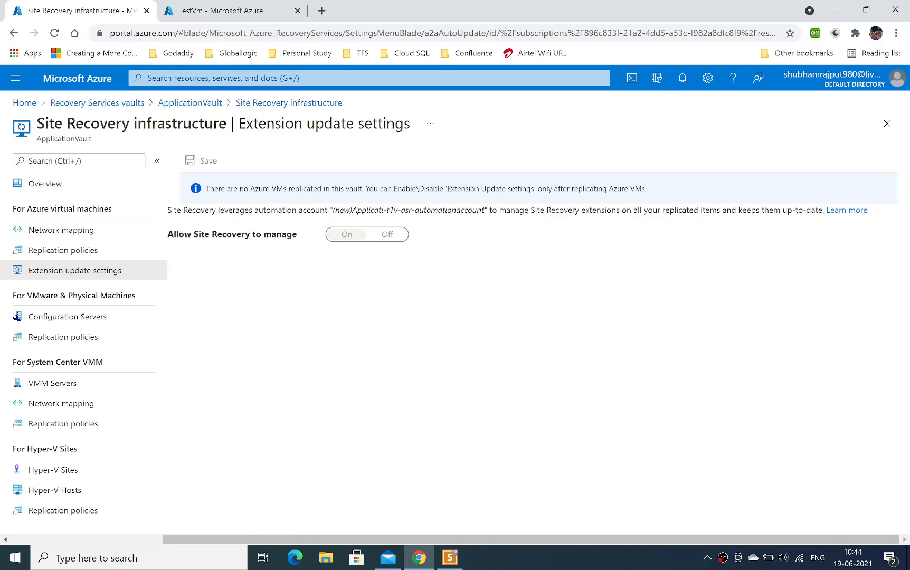
{"action": "left_click", "coordinate": [93, 323]}
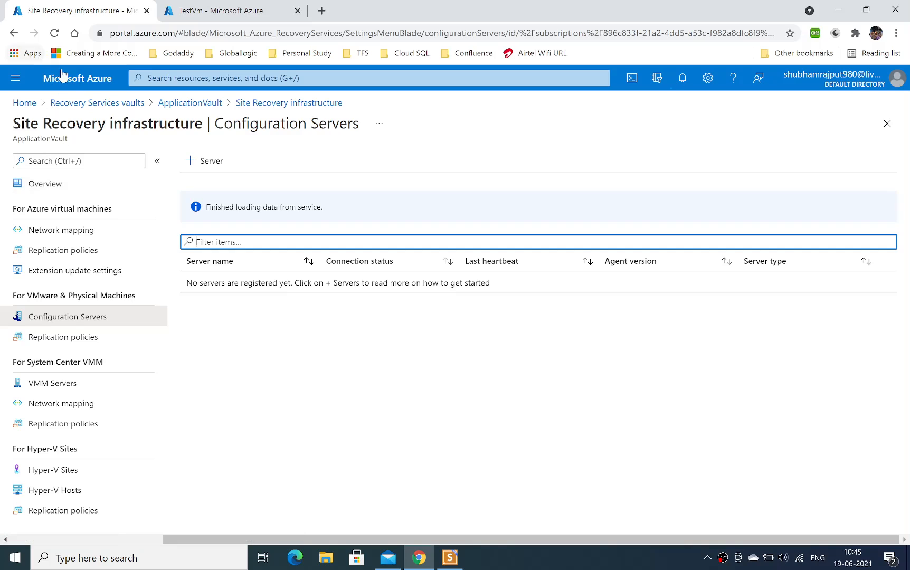
Return to ApplicationVault and recheck its replicated items and the progress of the replication operation.
{"action": "left_click", "coordinate": [187, 104]}
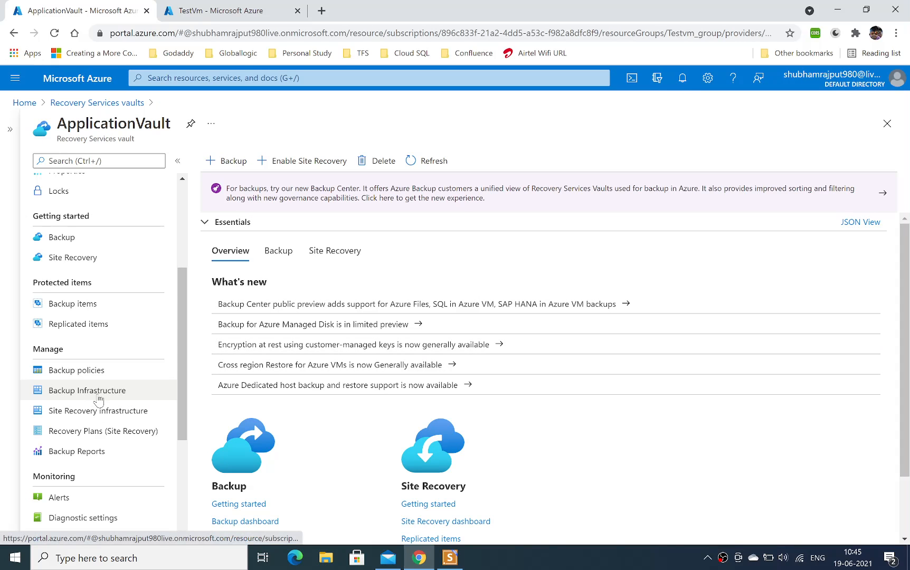
{"action": "left_click", "coordinate": [91, 413]}
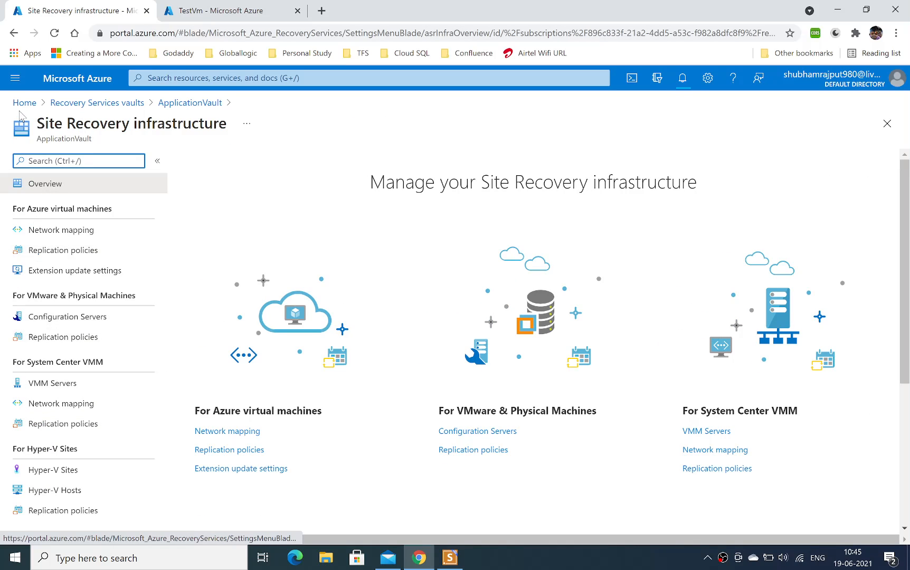
{"action": "left_click", "coordinate": [113, 108]}
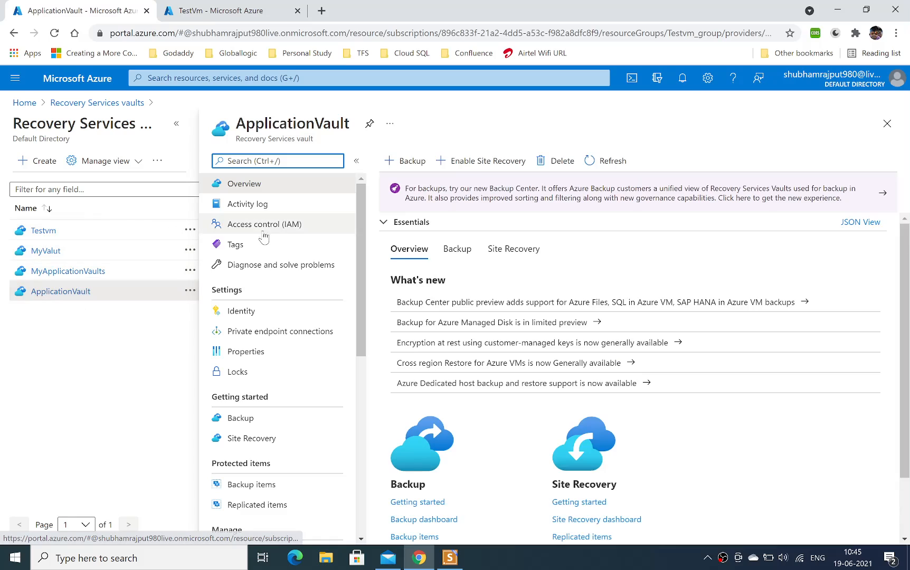
{"action": "left_click", "coordinate": [173, 127]}
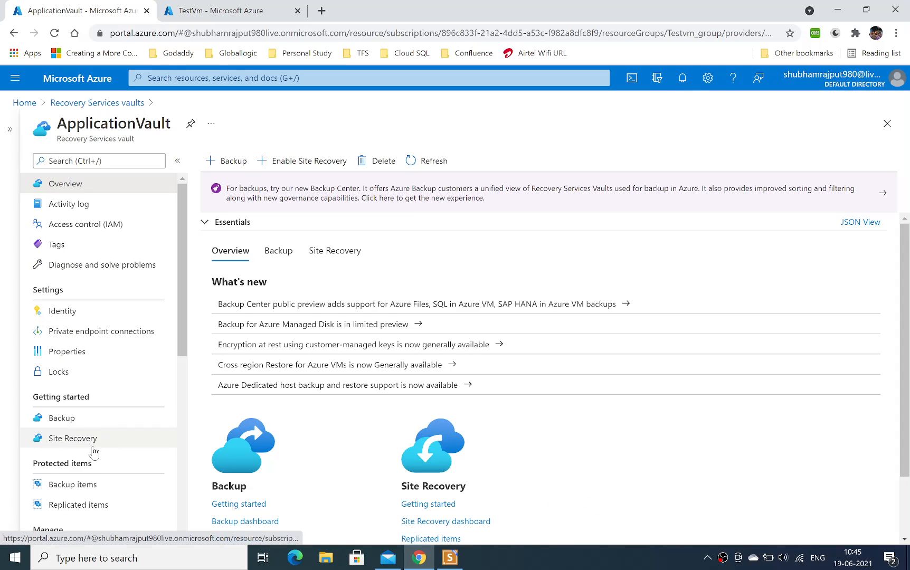
{"action": "left_click", "coordinate": [79, 508]}
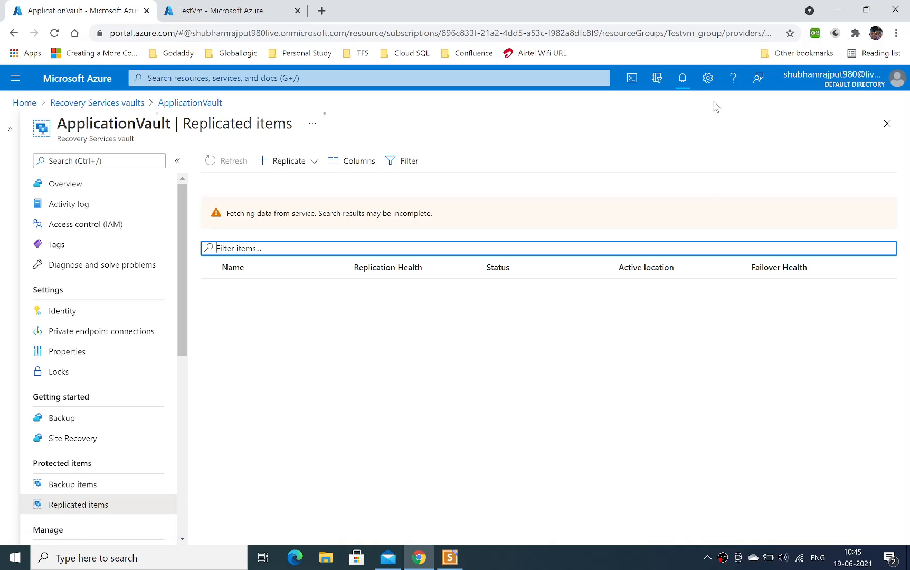
{"action": "left_click", "coordinate": [682, 78]}
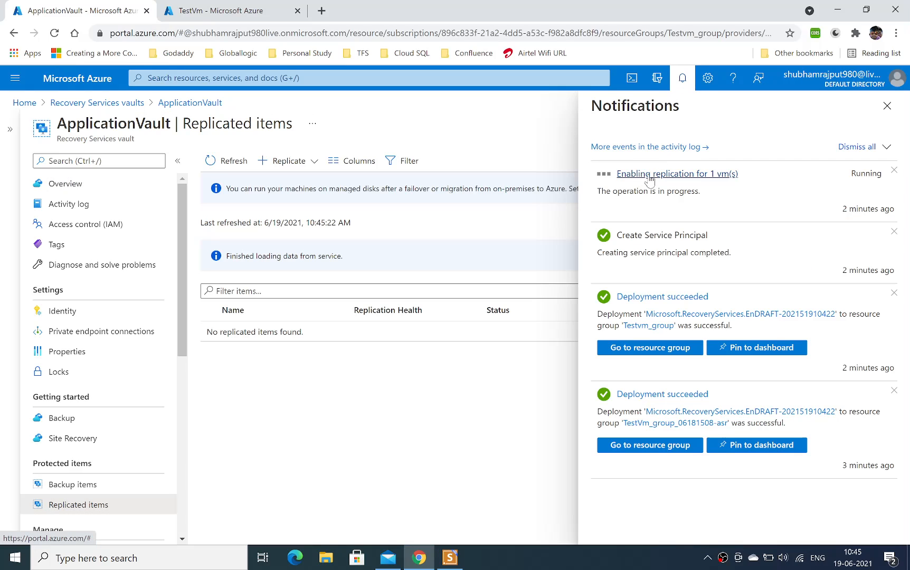
{"action": "left_click", "coordinate": [887, 107]}
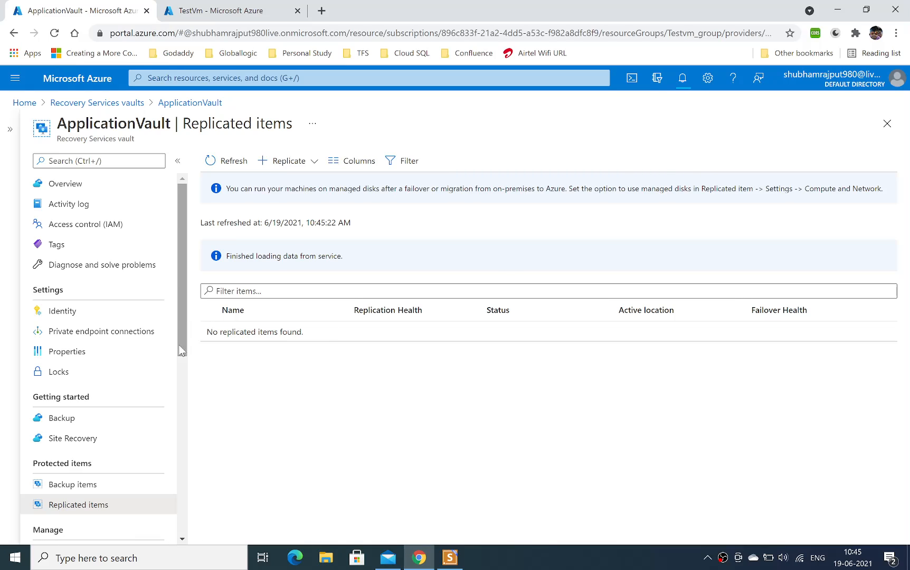
Check TestVm's virtual machine details in the other browser tab and return to ApplicationVault.
{"action": "left_click", "coordinate": [182, 402]}
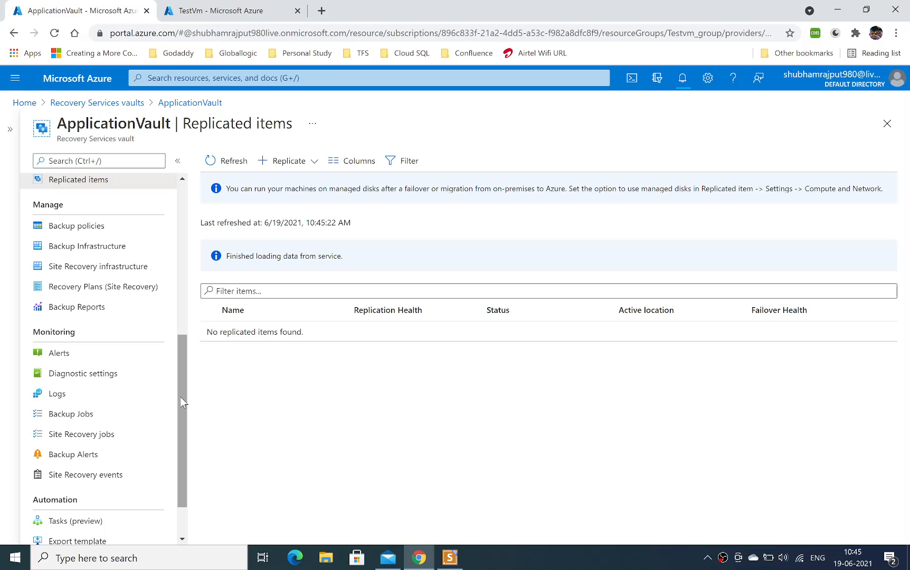
{"action": "left_click", "coordinate": [206, 16]}
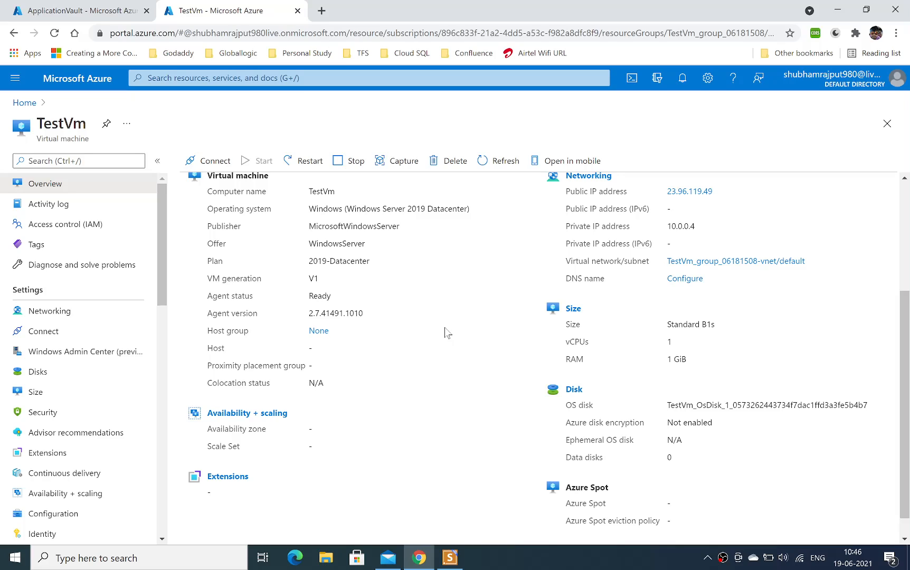
{"action": "left_click", "coordinate": [78, 6]}
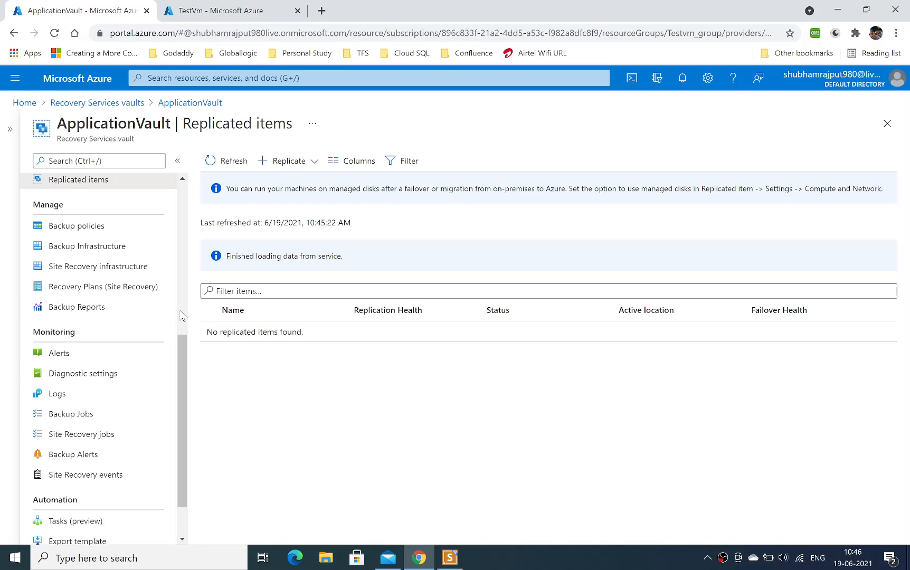
Examine the vault's Site Recovery jobs and the notification for the running replication operation.
{"action": "left_click", "coordinate": [88, 442]}
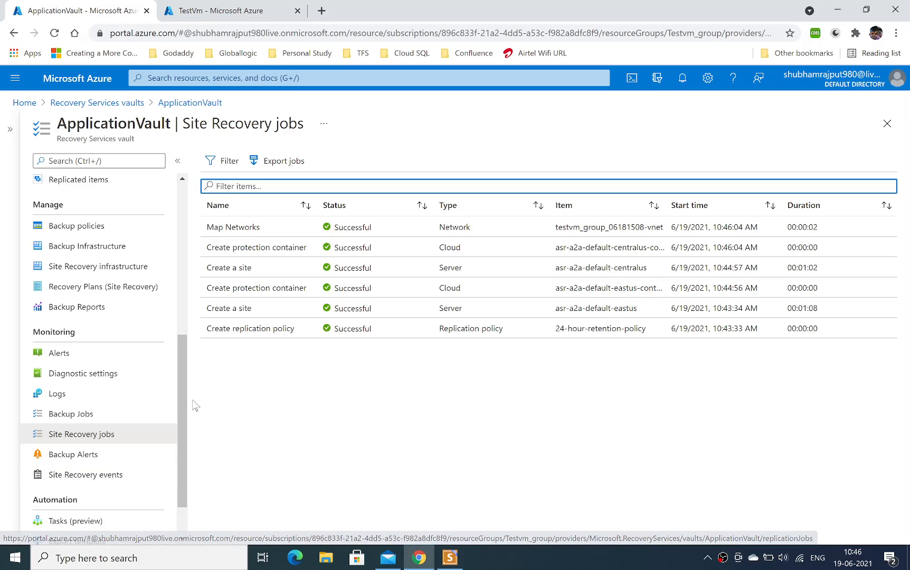
{"action": "left_click", "coordinate": [83, 442]}
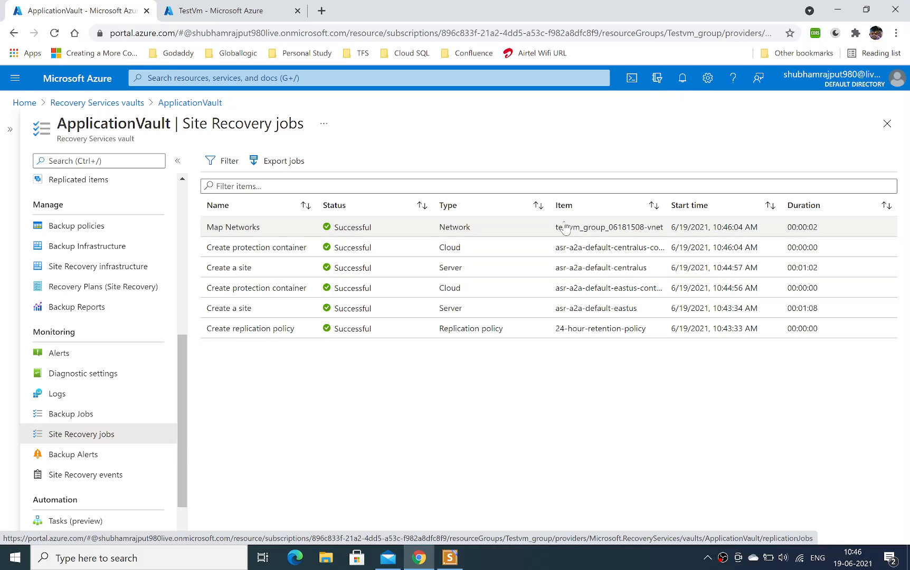
{"action": "left_click", "coordinate": [683, 80]}
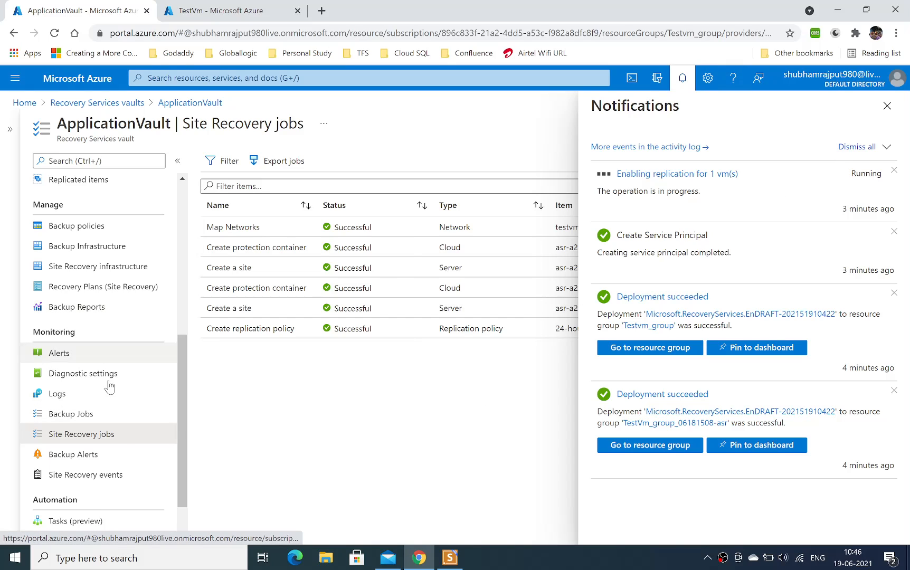
View ApplicationVault's backup alerts and close the notifications.
{"action": "scroll", "coordinate": [132, 423], "scroll_direction": "down", "scroll_amount": 1}
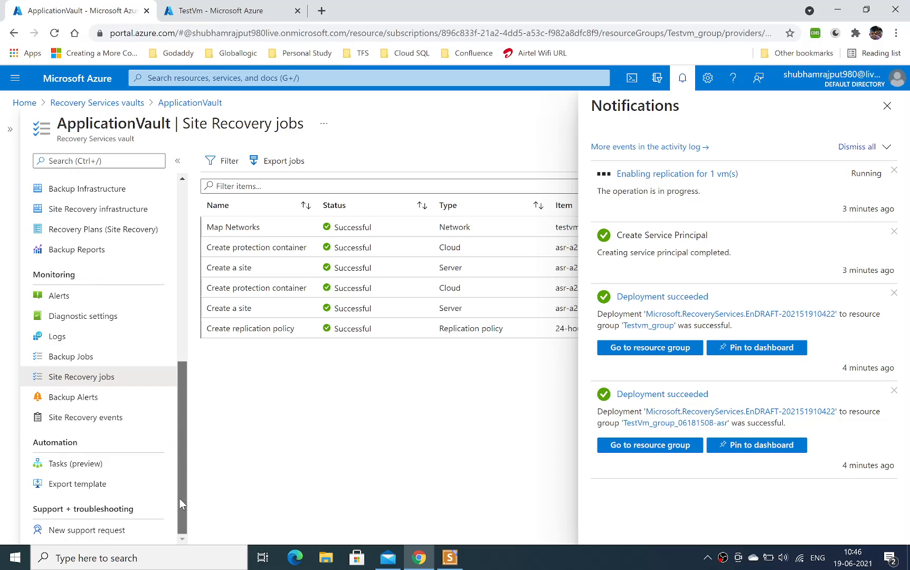
{"action": "left_click", "coordinate": [91, 403]}
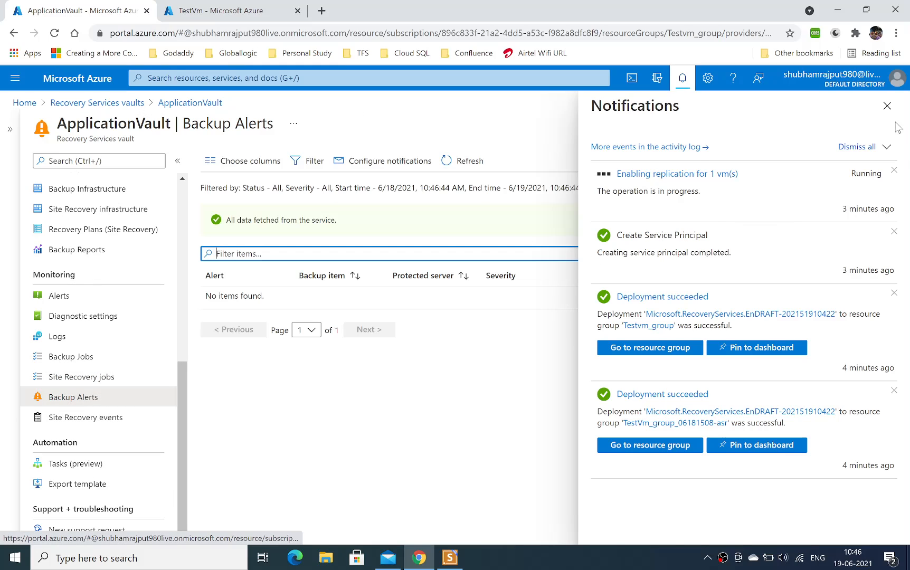
{"action": "left_click", "coordinate": [888, 108]}
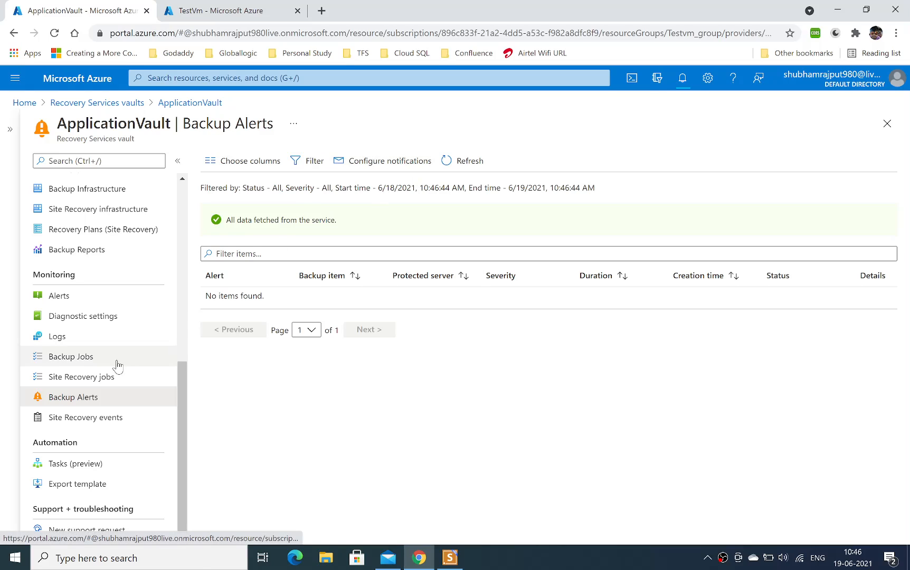
Start a new alert rule for ApplicationVault from its alerts page and check the rule's target resource.
{"action": "left_click", "coordinate": [77, 299]}
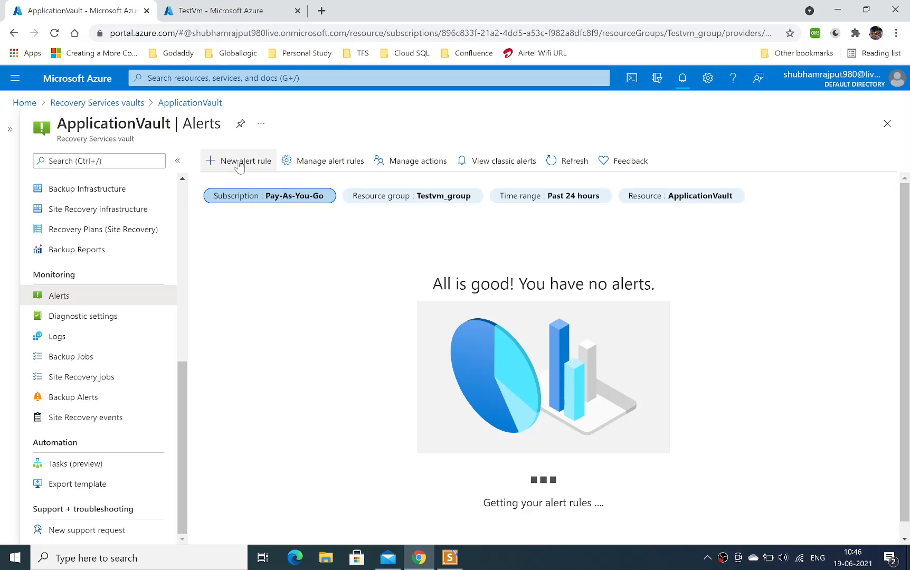
{"action": "left_click", "coordinate": [236, 161]}
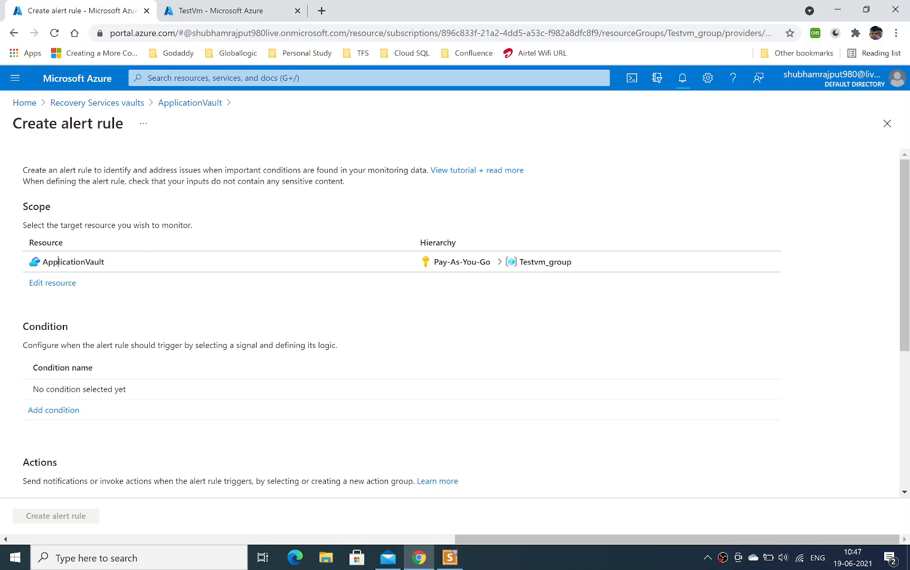
{"action": "left_click_drag", "start_coordinate": [58, 262], "coordinate": [120, 263]}
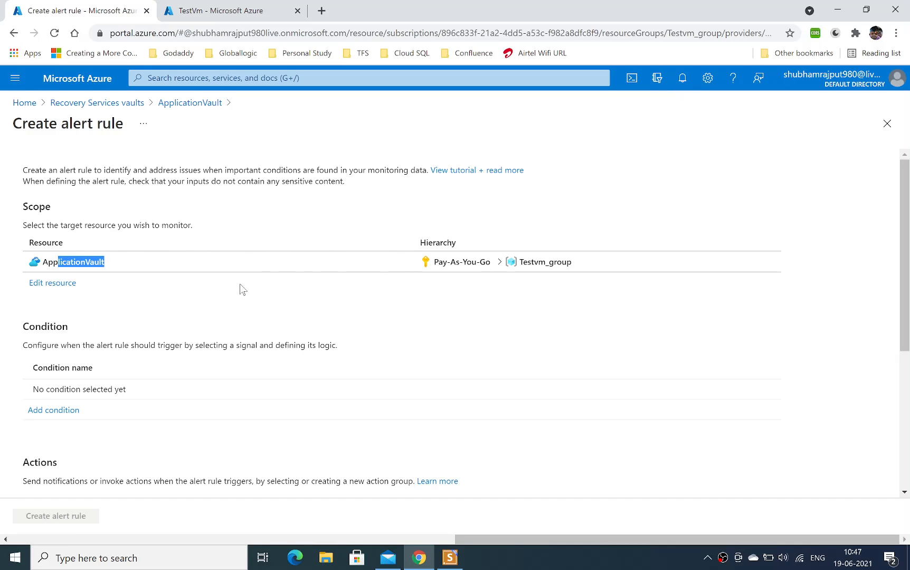
Start adding a condition to the alert rule, inspect the Create Vault (Microsoft.RecoveryServices/Vaults) signal's logic, and return to the signal list.
{"action": "left_click", "coordinate": [62, 415]}
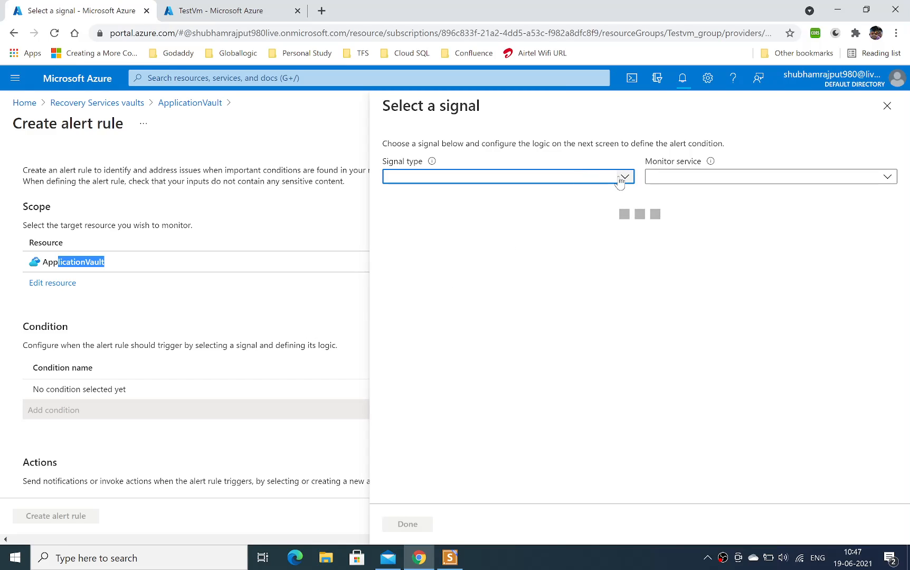
{"action": "left_click", "coordinate": [623, 179]}
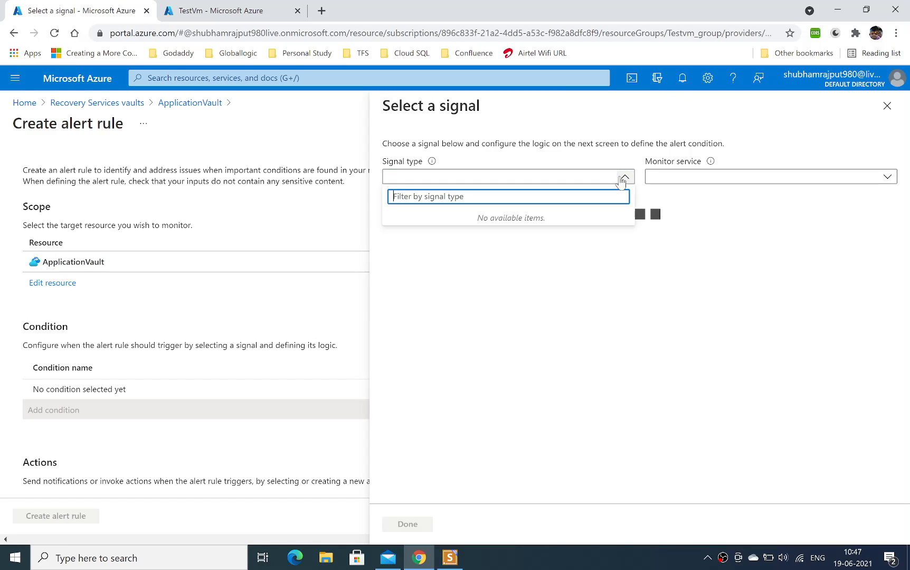
{"action": "left_click", "coordinate": [644, 301]}
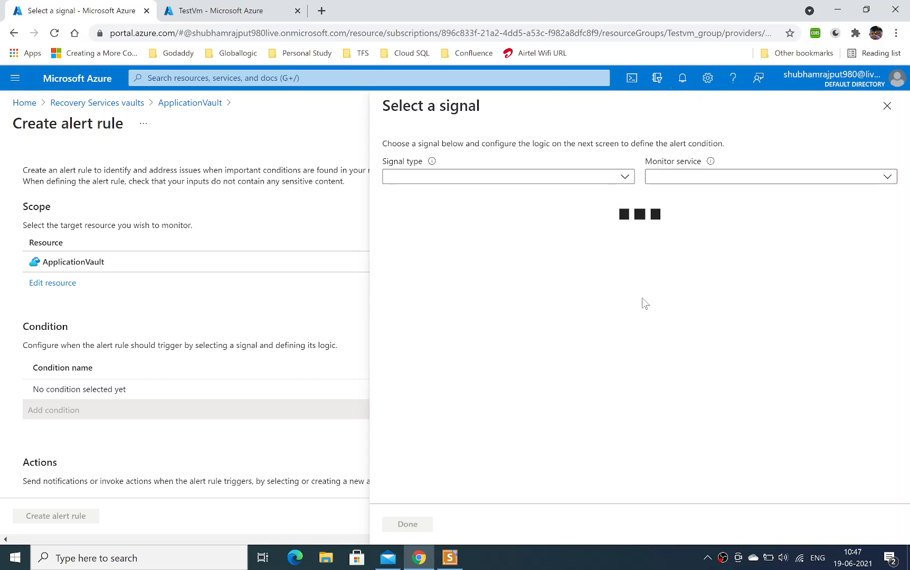
{"action": "left_click", "coordinate": [886, 178]}
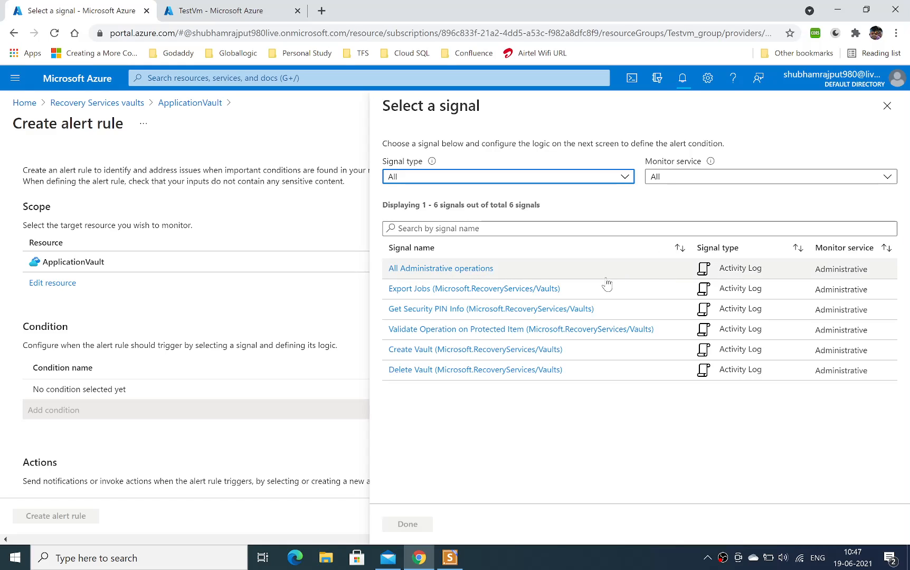
{"action": "left_click", "coordinate": [618, 181]}
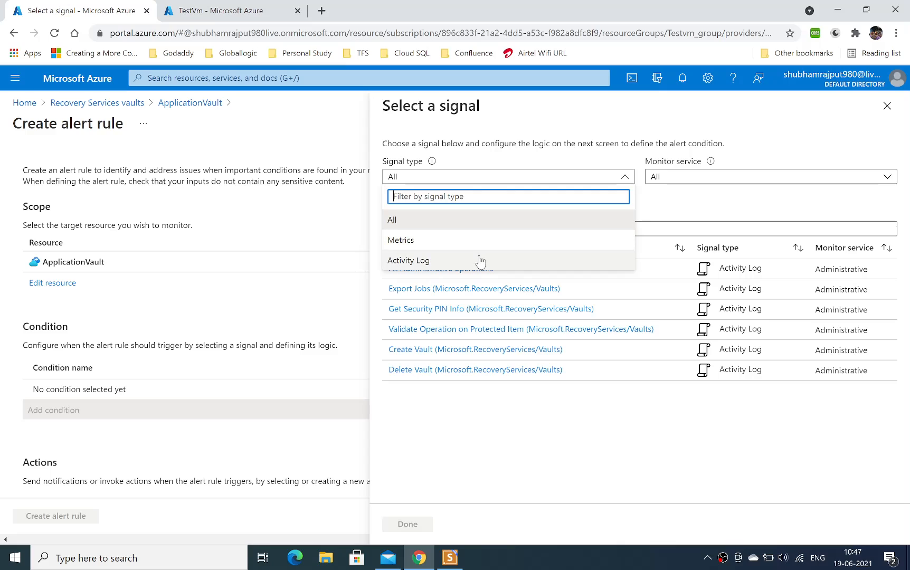
{"action": "left_click", "coordinate": [632, 437]}
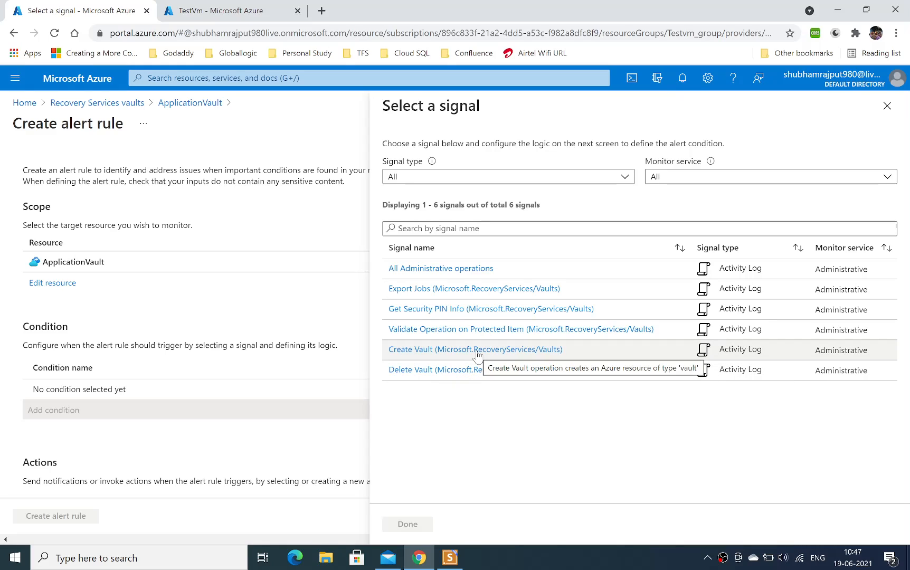
{"action": "left_click", "coordinate": [520, 350]}
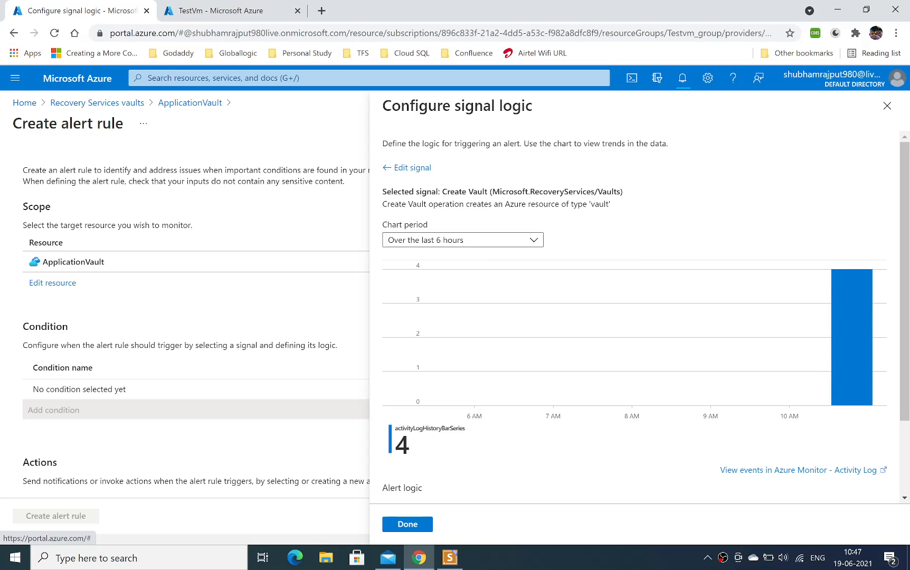
{"action": "left_click", "coordinate": [394, 168]}
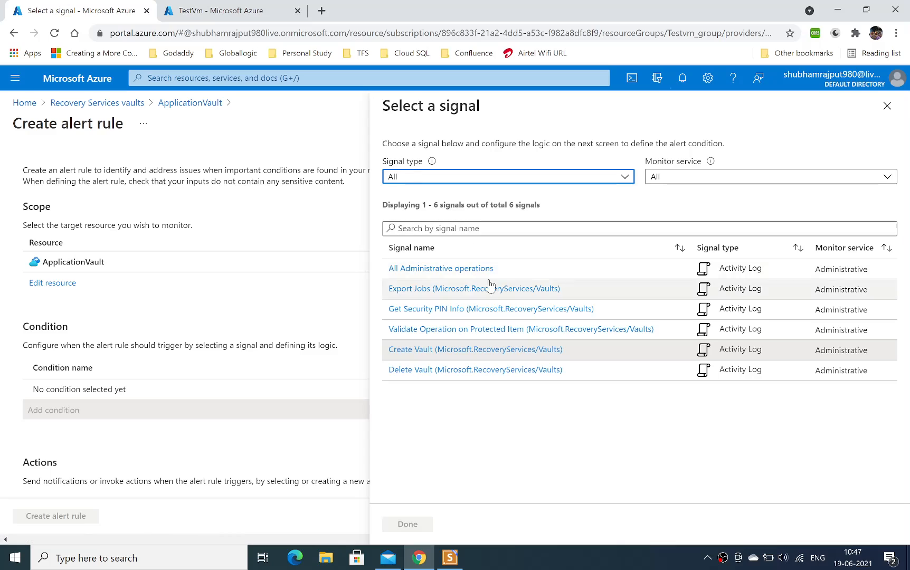
Filter the signals by the Metrics type, check the monitor service options, and set the signal type back to All.
{"action": "left_click", "coordinate": [616, 177]}
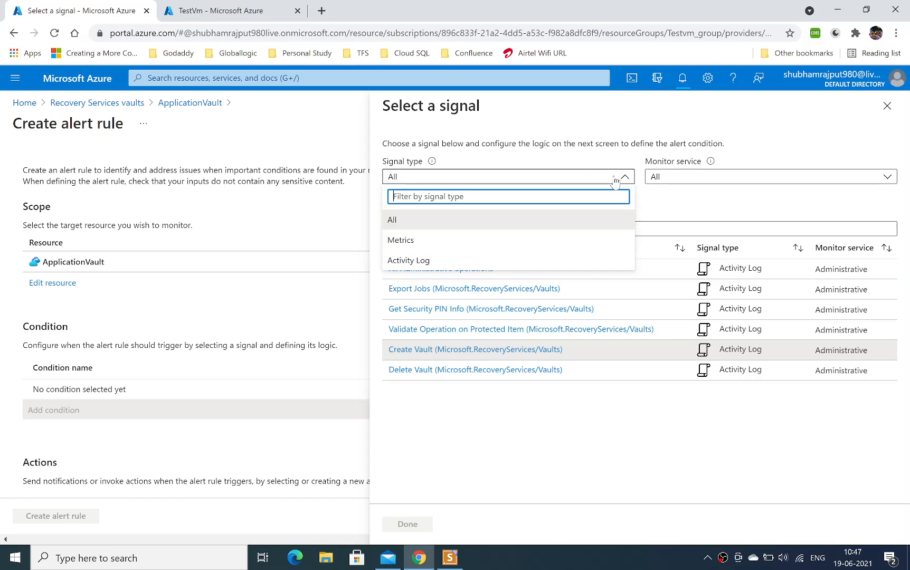
{"action": "left_click", "coordinate": [482, 243]}
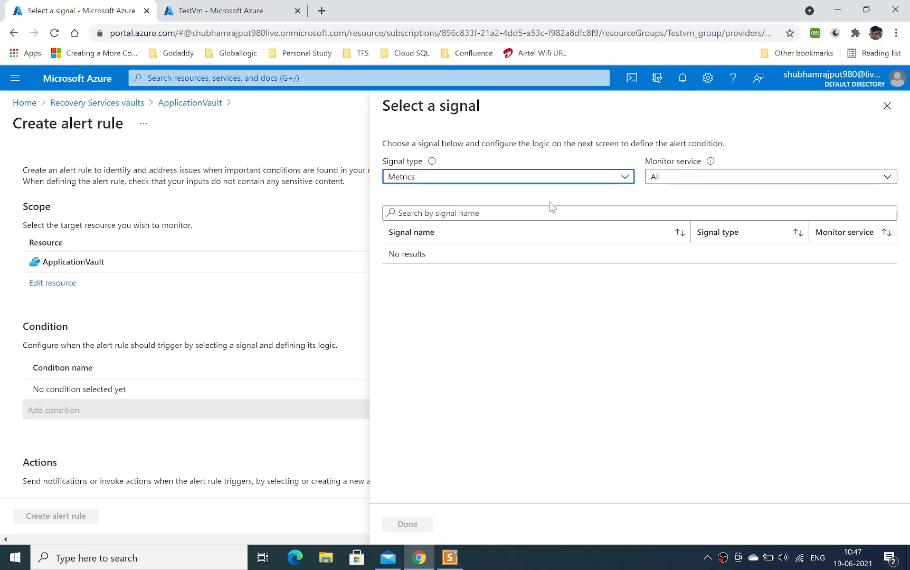
{"action": "left_click", "coordinate": [702, 181]}
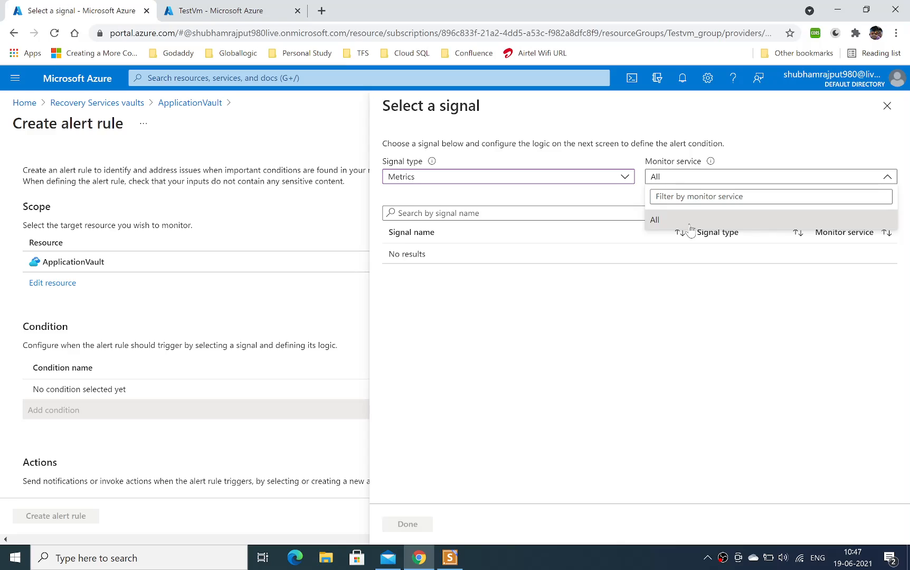
{"action": "left_click", "coordinate": [688, 224]}
{"action": "left_click", "coordinate": [722, 179]}
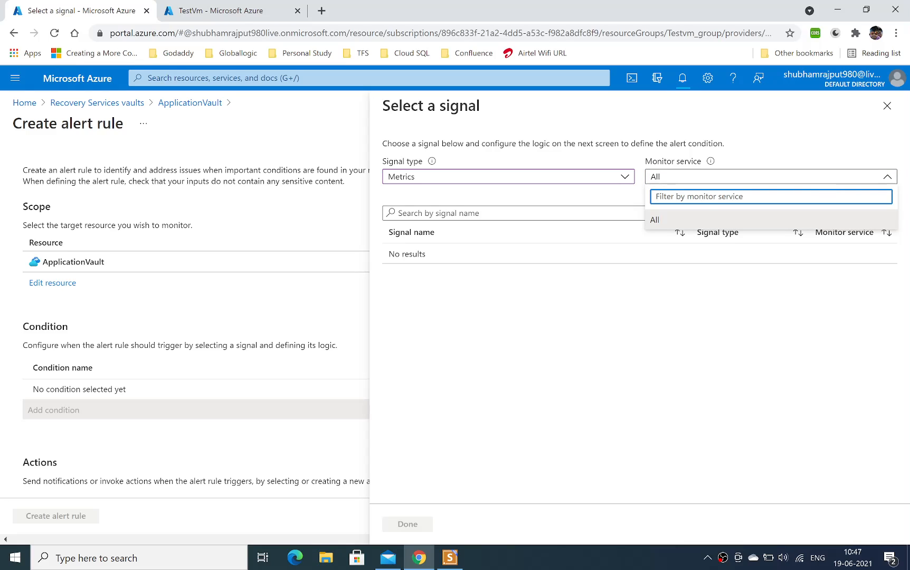
{"action": "left_click", "coordinate": [515, 176]}
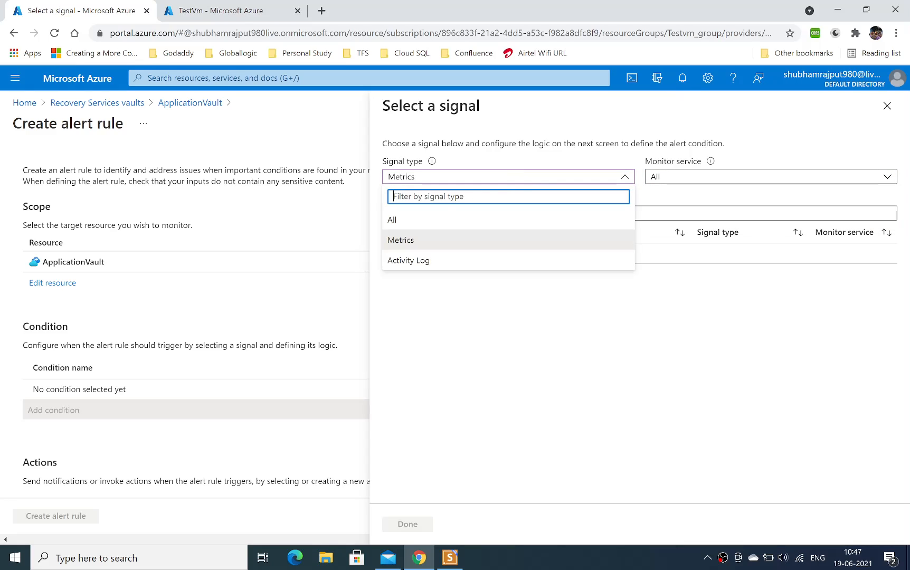
{"action": "left_click", "coordinate": [431, 221]}
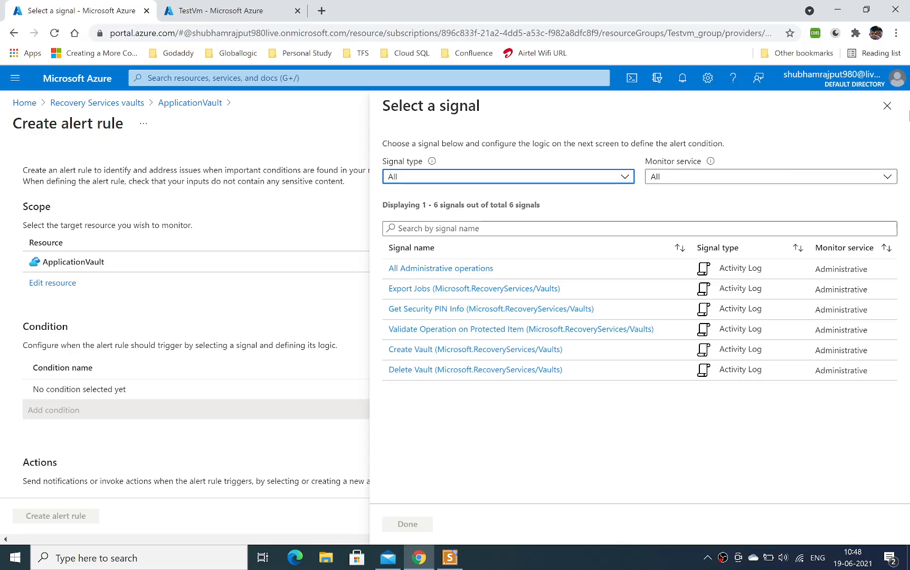
Discard the unfinished alert condition and reopen ApplicationVault from the Recovery Services vaults list to look over its monitoring options.
{"action": "left_click", "coordinate": [887, 106]}
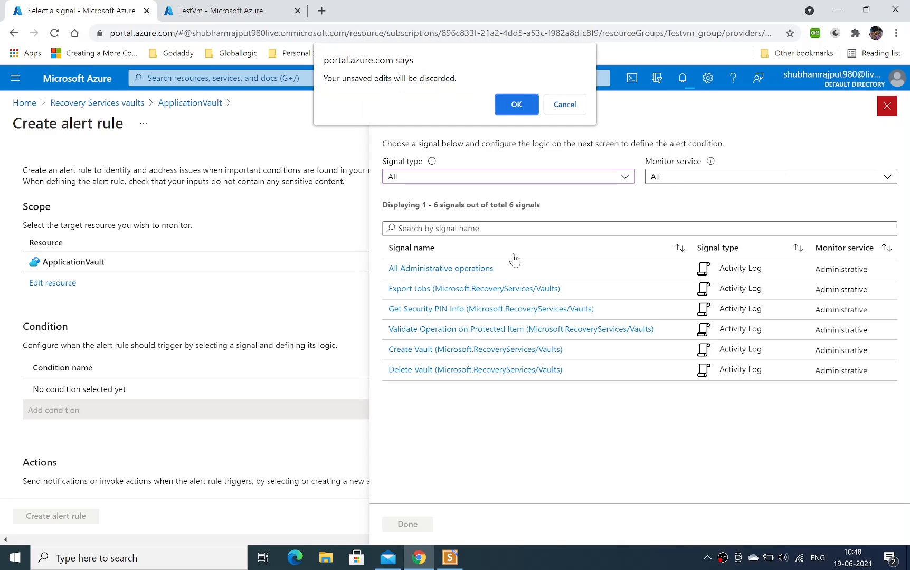
{"action": "left_click", "coordinate": [523, 104]}
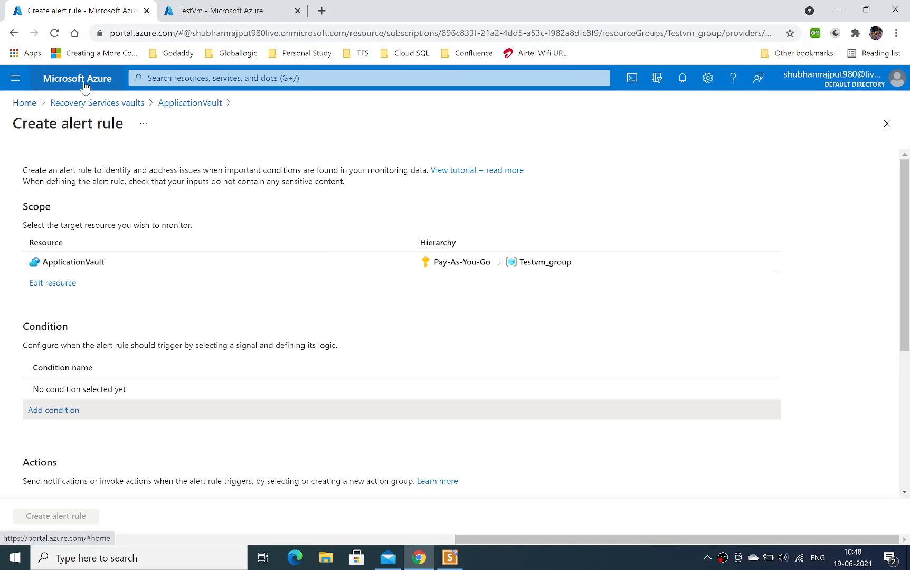
{"action": "left_click", "coordinate": [117, 104]}
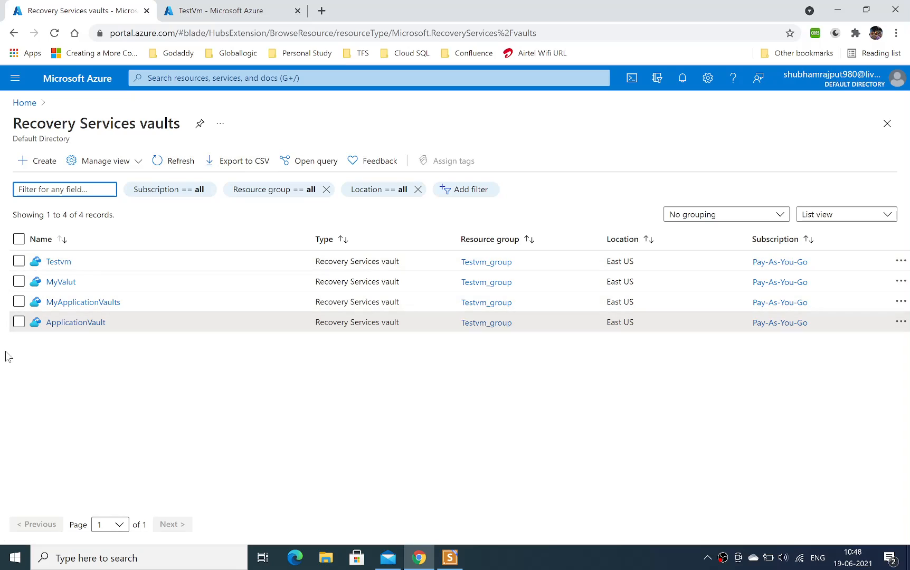
{"action": "left_click", "coordinate": [75, 322]}
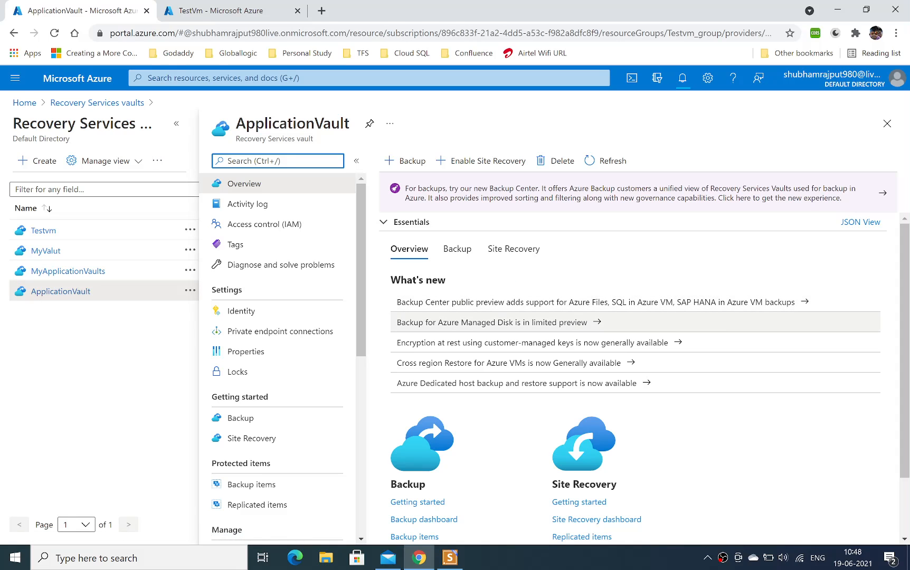
{"action": "left_click_drag", "start_coordinate": [359, 294], "coordinate": [364, 499]}
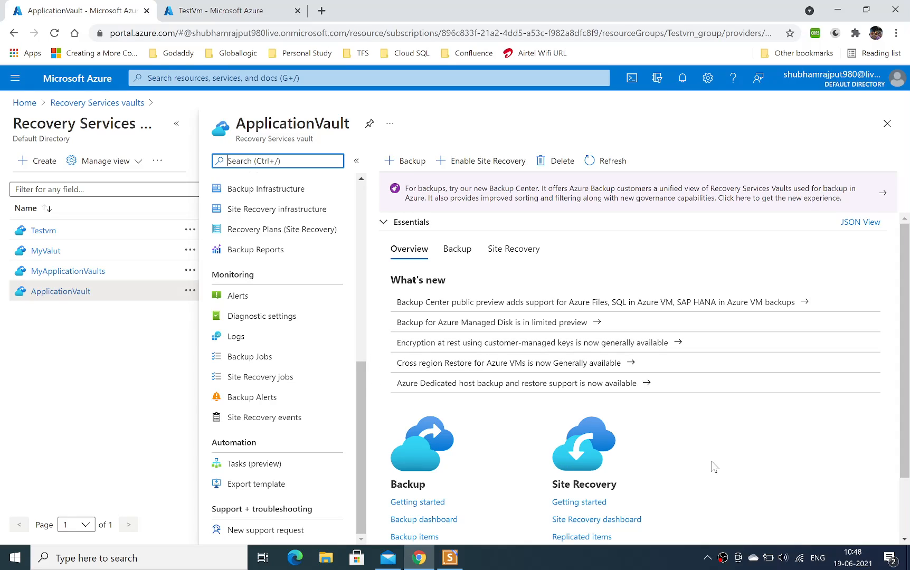
{"action": "right_click", "coordinate": [723, 550]}
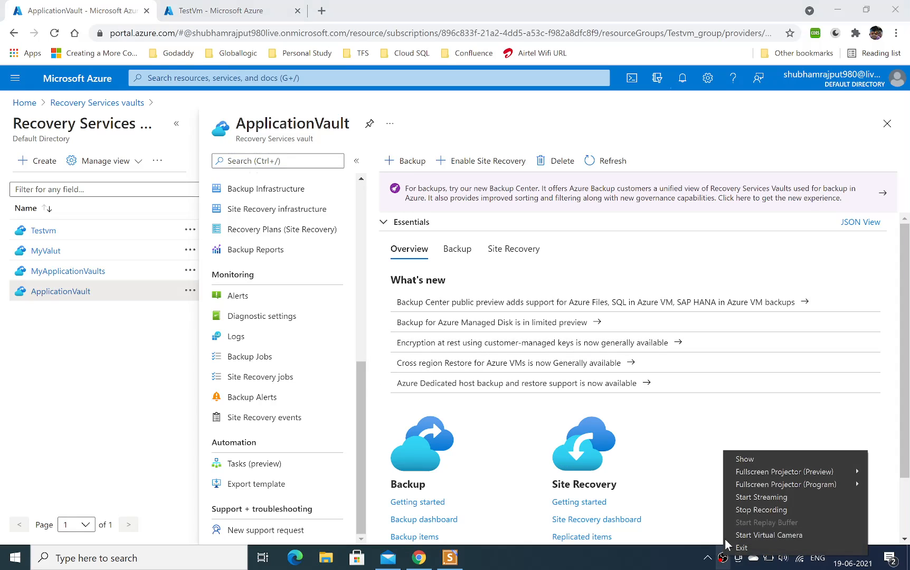